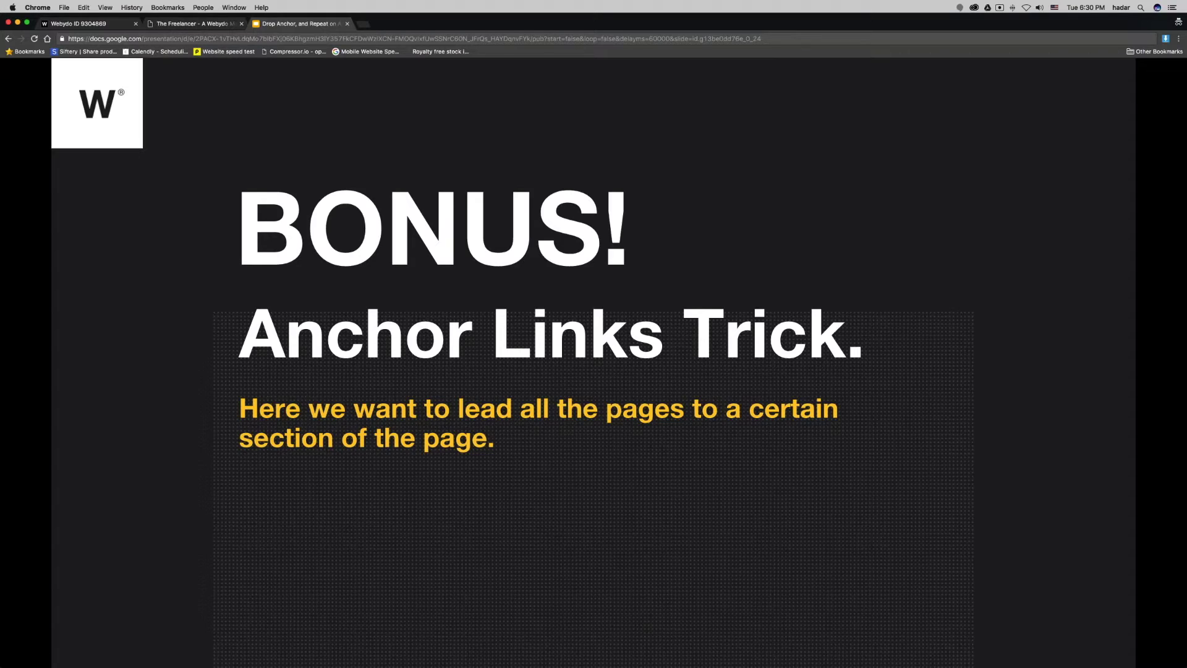
- Switch to the Webydo editor showing The Freelancer template's home page
left_click(105, 25)
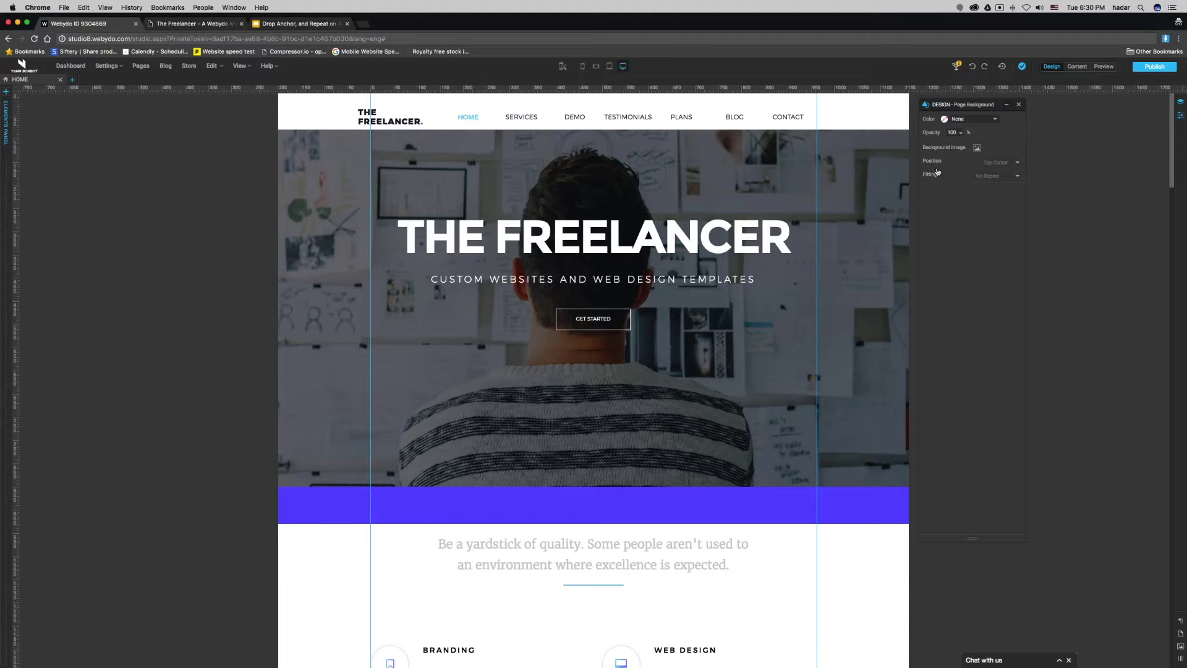
- Publish The Freelancer site and inspect the live page's hero background markup in developer tools
left_click(1156, 67)
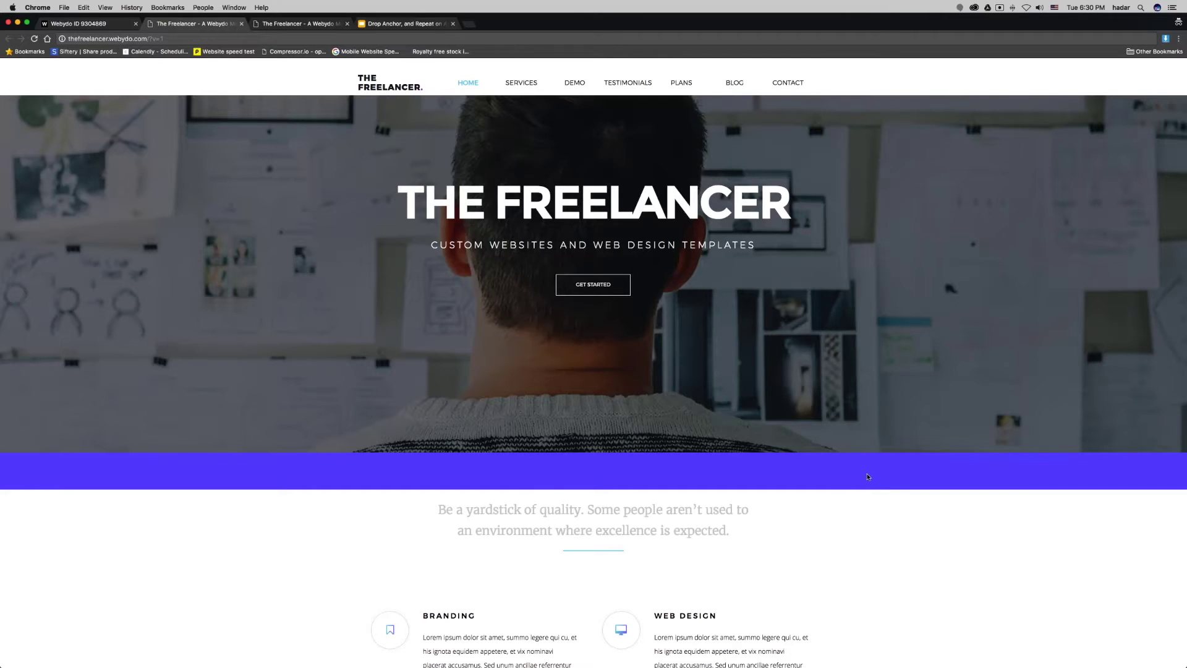
right_click(684, 468)
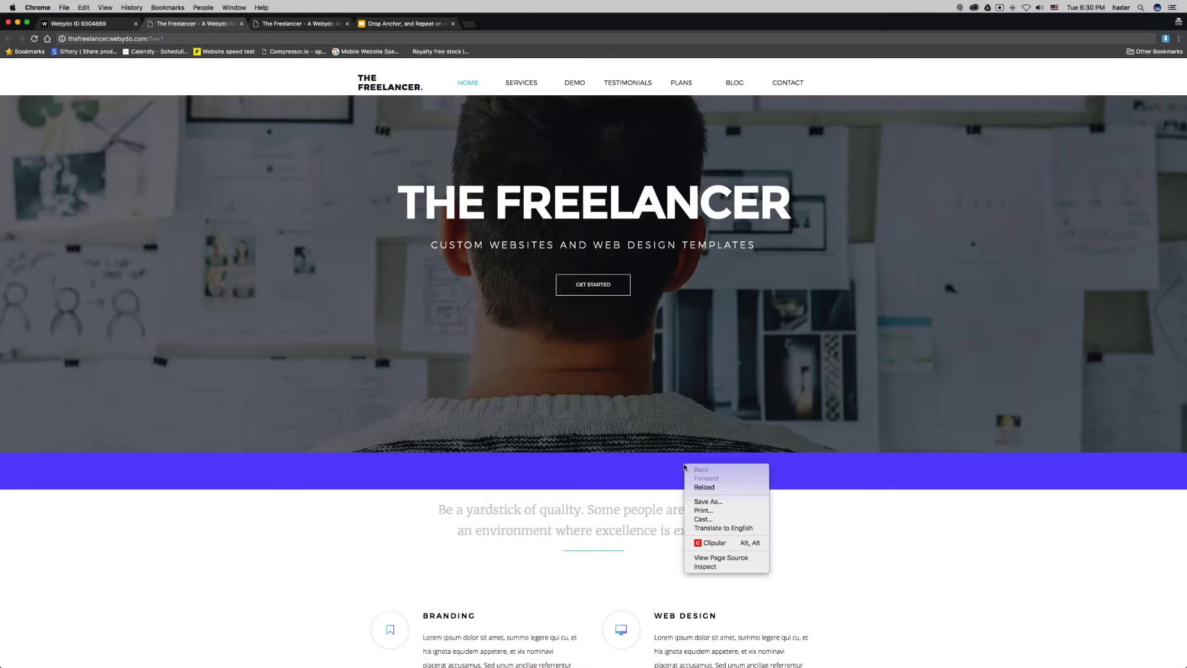
left_click(470, 388)
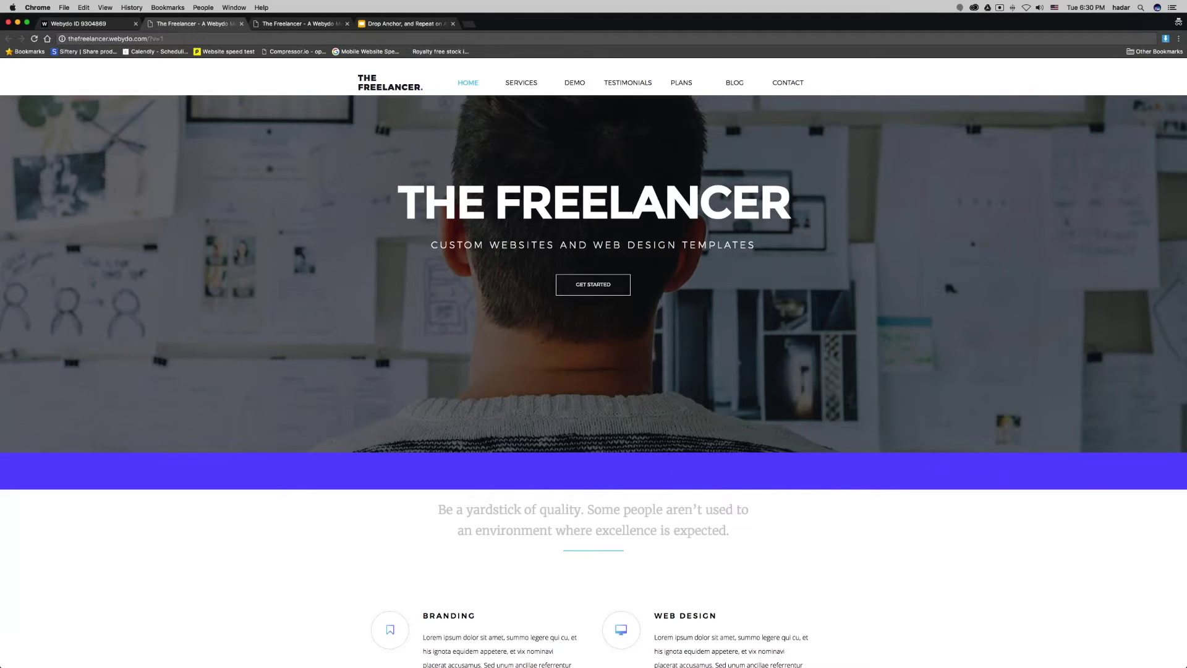
right_click(603, 287)
left_click(579, 336)
double_click(439, 203)
left_click(387, 363)
right_click(459, 370)
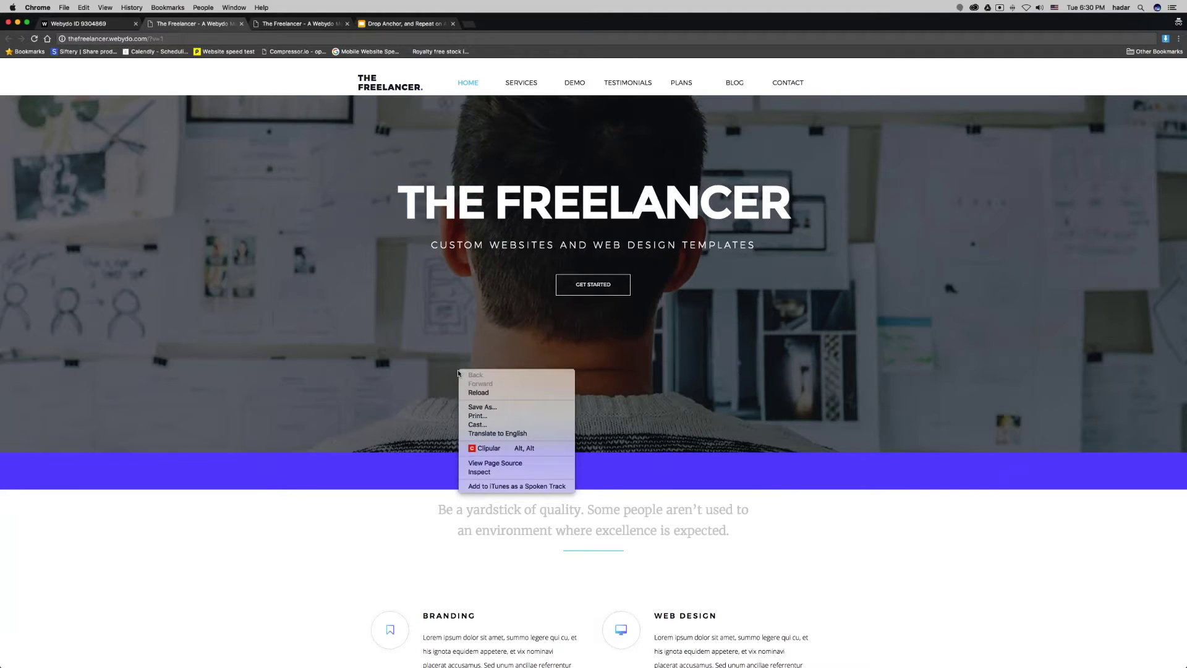
left_click(507, 473)
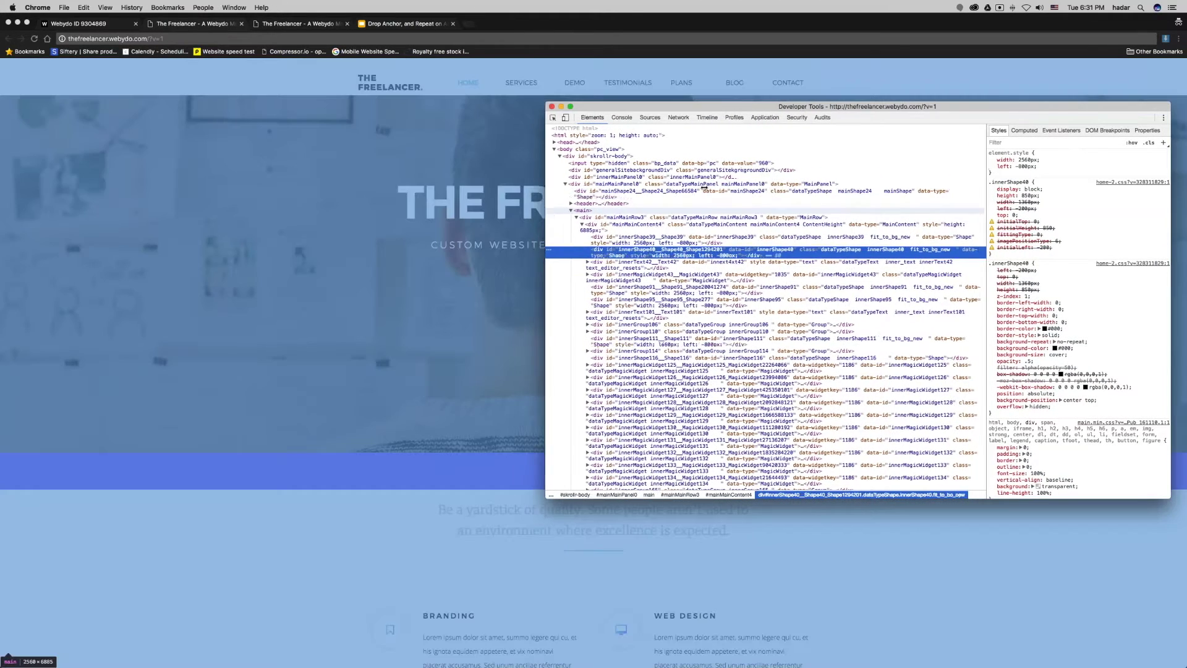
- Narrow the developer tools and dock them to the right of the live page
left_click_drag(546, 188, 724, 187)
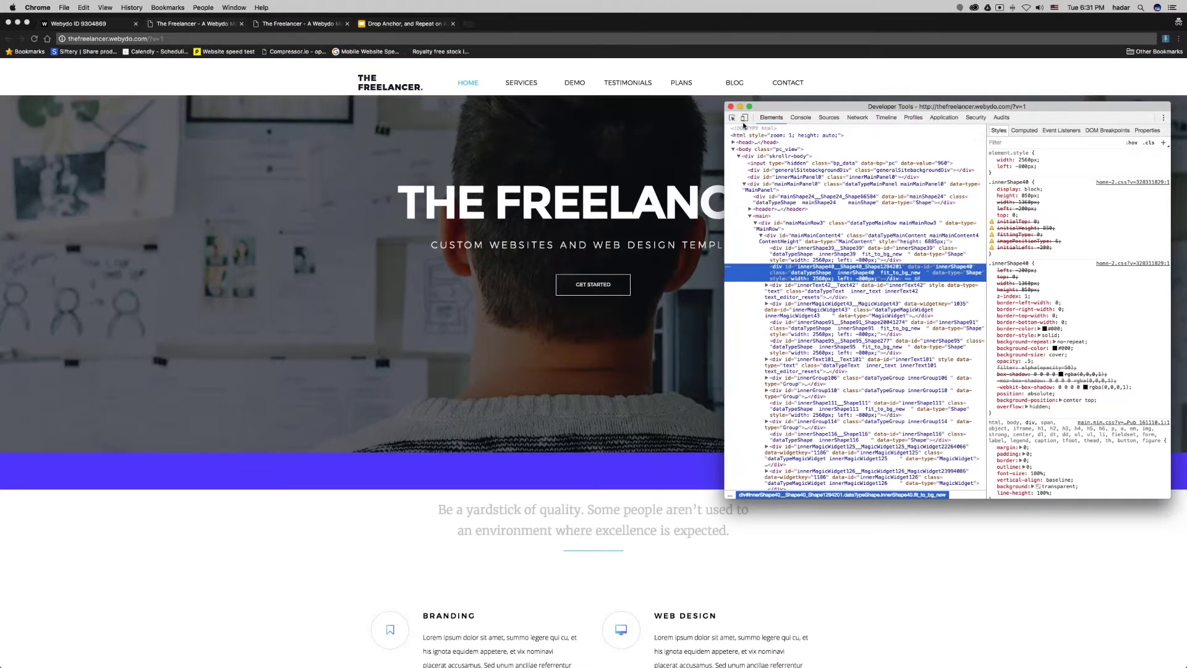
left_click(1163, 117)
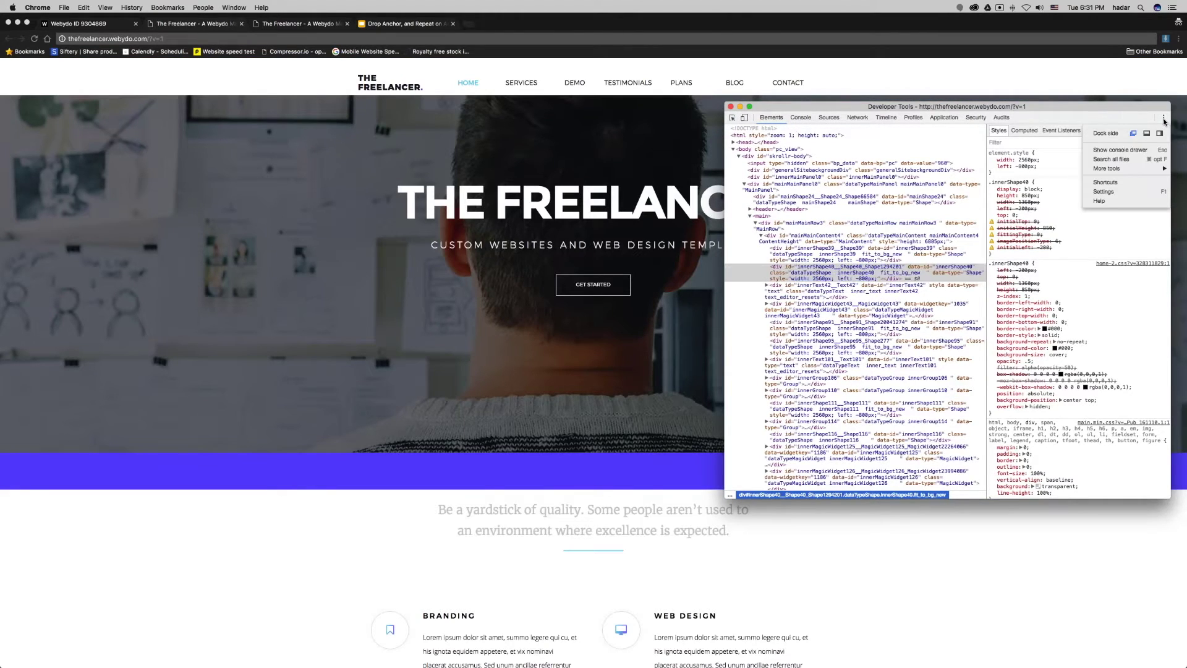
left_click(1159, 133)
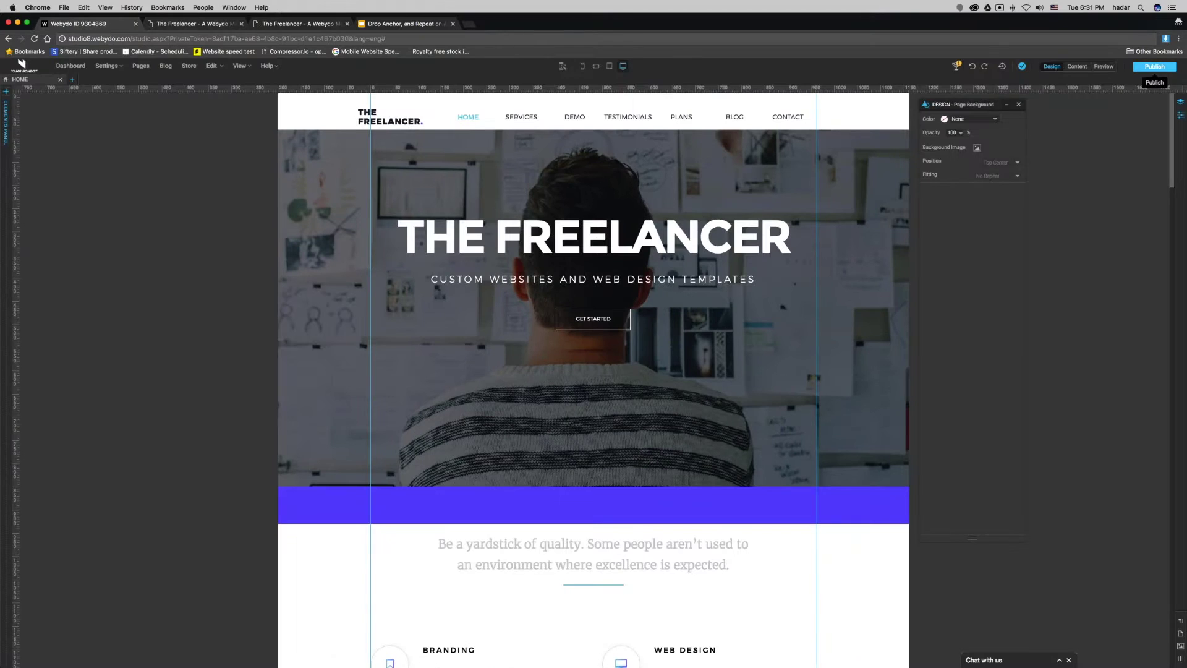
- Select the GET STARTED button in the editor and show the Layers panel
left_click(616, 319)
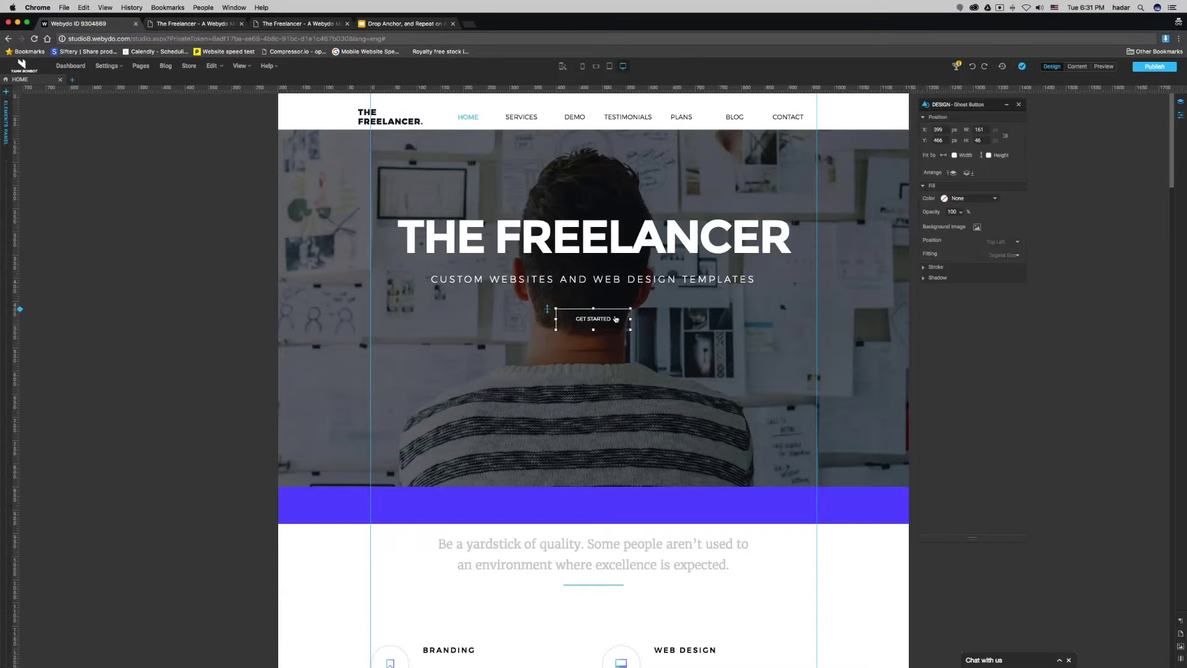
left_click(1180, 101)
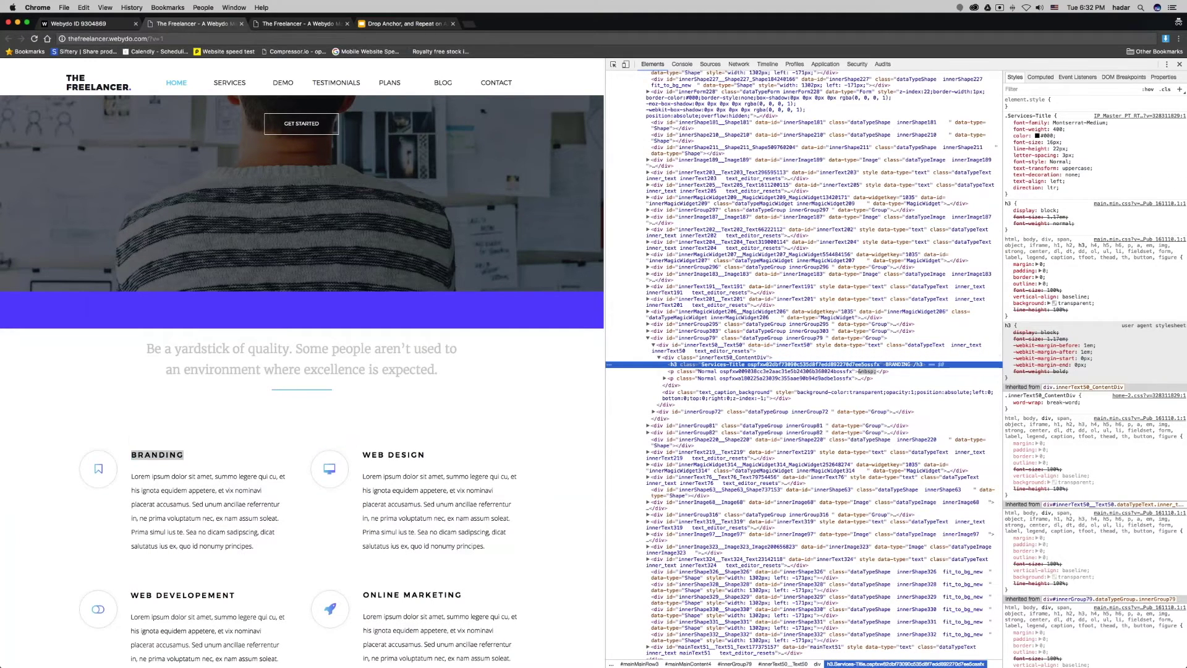
- Select the BRANDING text and copy the innerShape326 element's id from the page code
left_click_drag(131, 454, 255, 546)
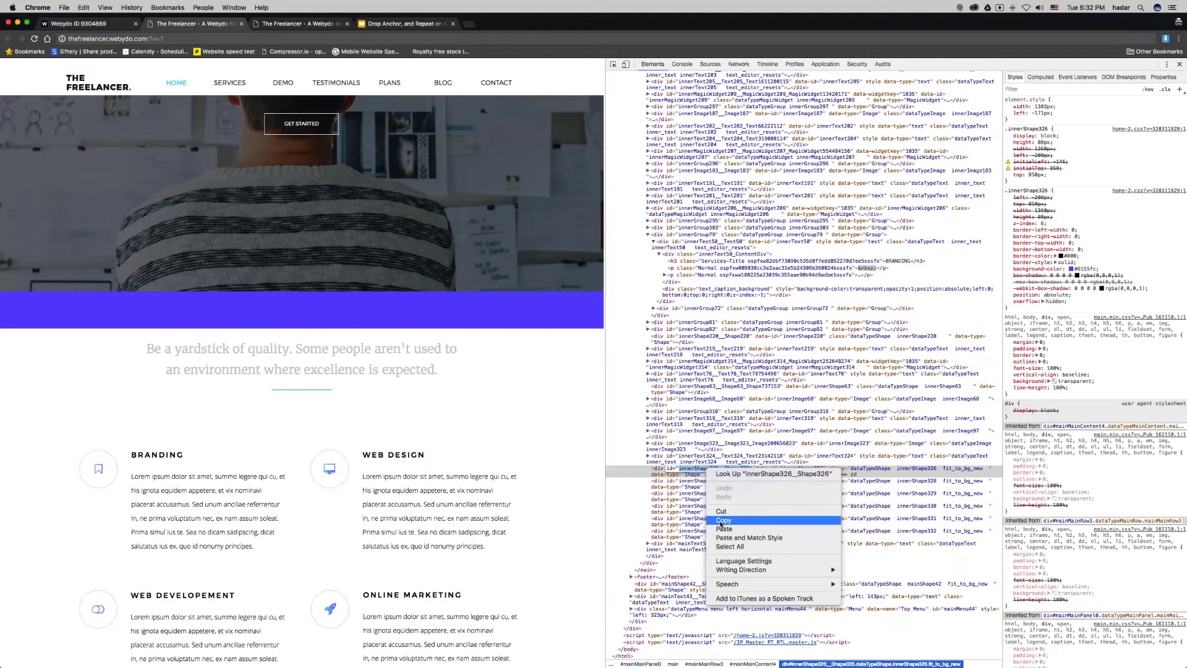
left_click(720, 520)
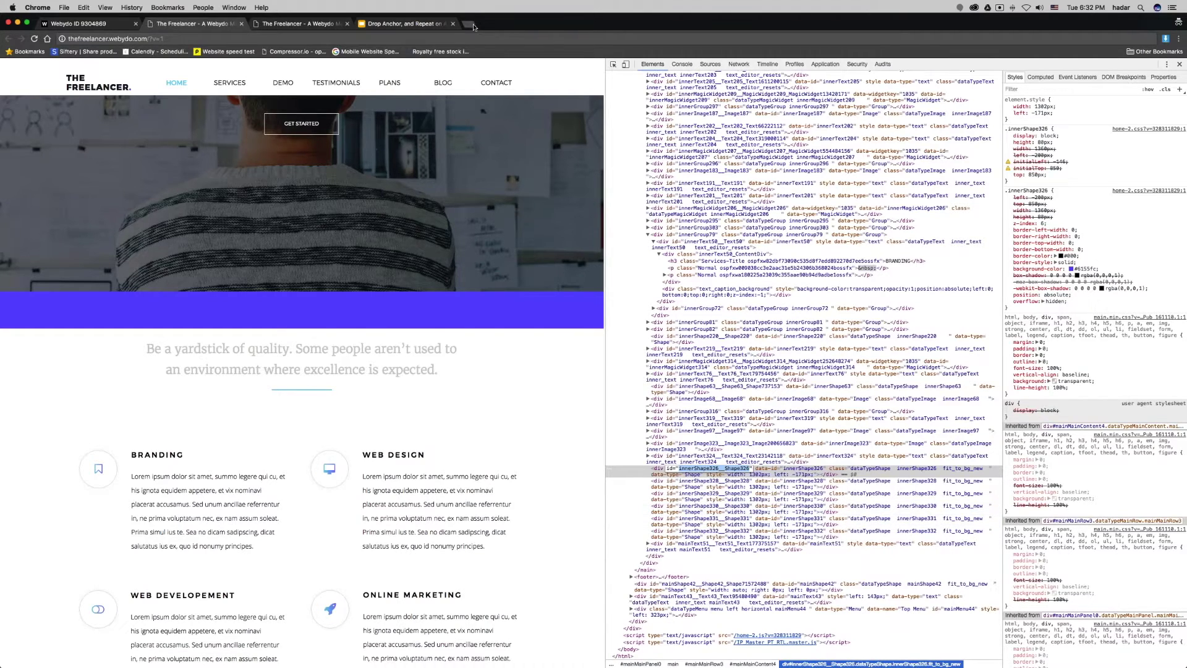
- Load the live thefreelancer.webydo.com site in a new incognito tab
left_click(474, 26)
type("themeforest.com")
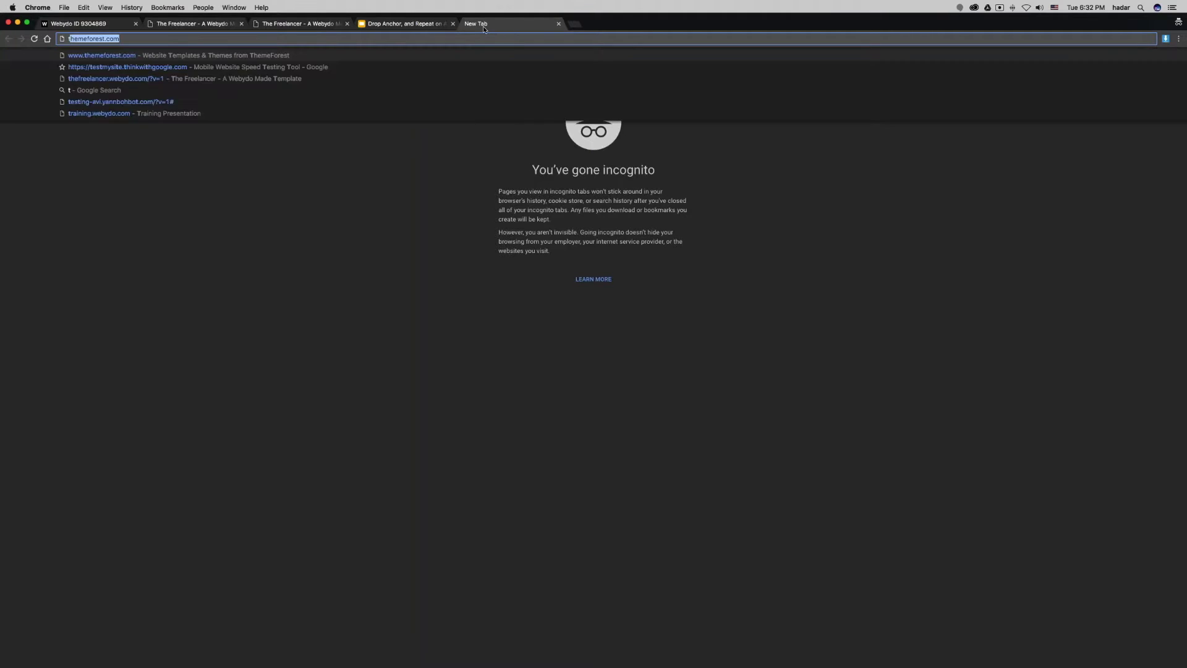
key("Down")
key("Return")
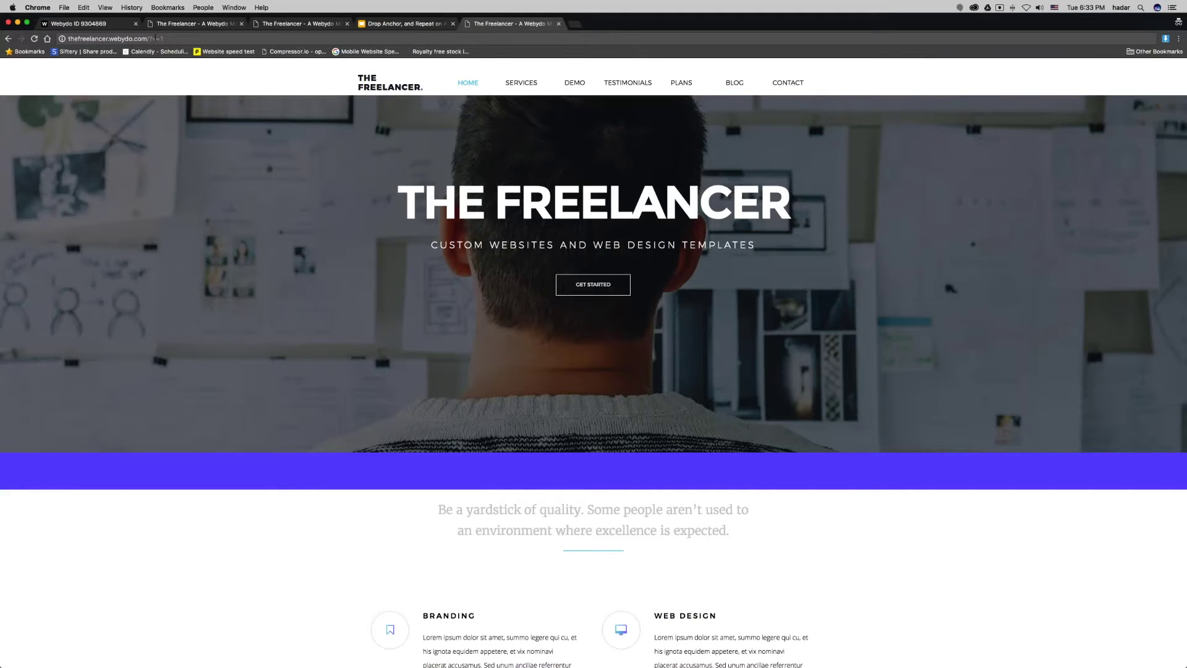
- Append #innerShape326__Shape326 to the address so the page opens at the services section
left_click(155, 38)
left_click(194, 38)
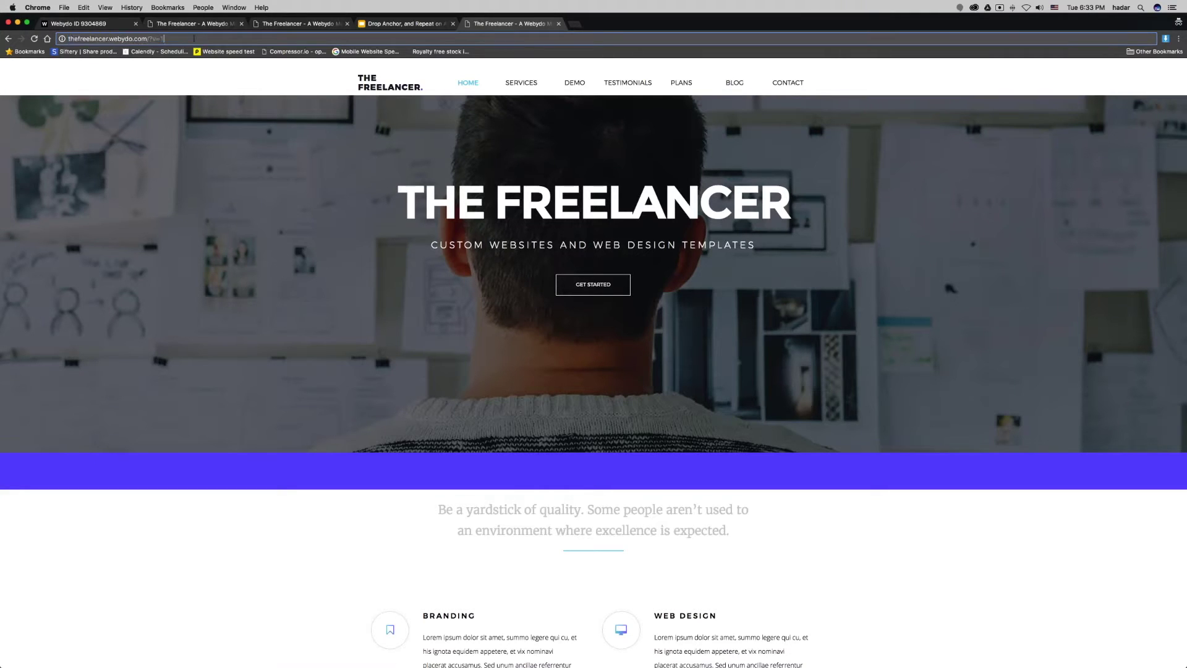
key("BackSpace")
key("BackSpace")
key("BackSpace")
key("BackSpace")
key("BackSpace")
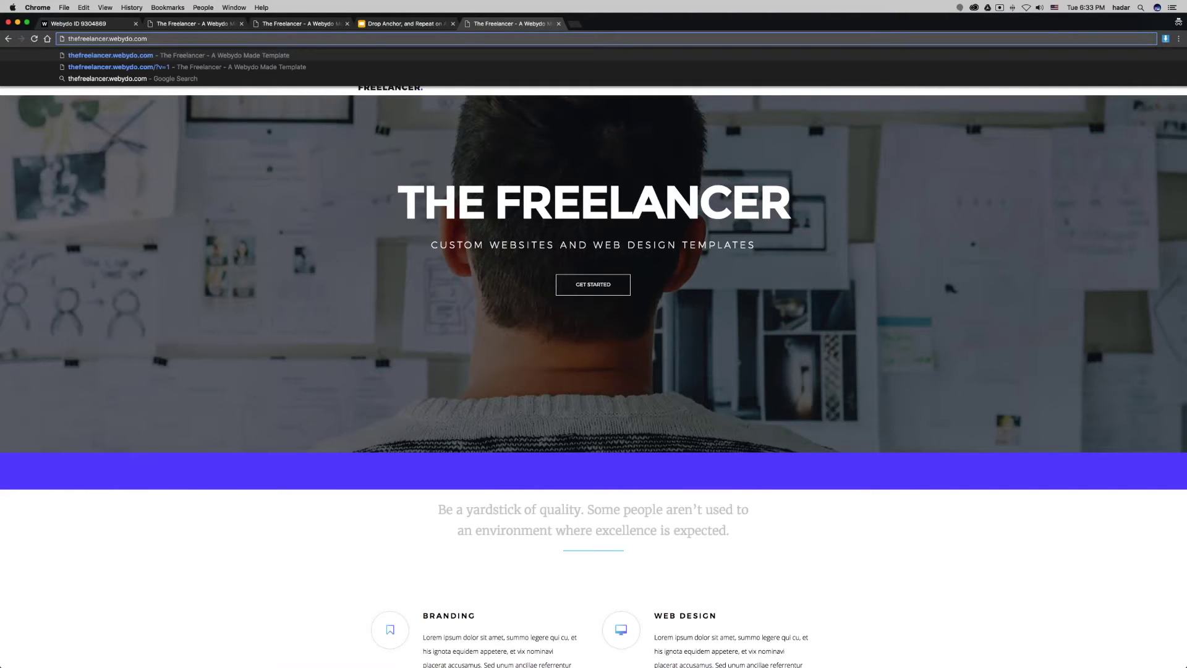
type("#")
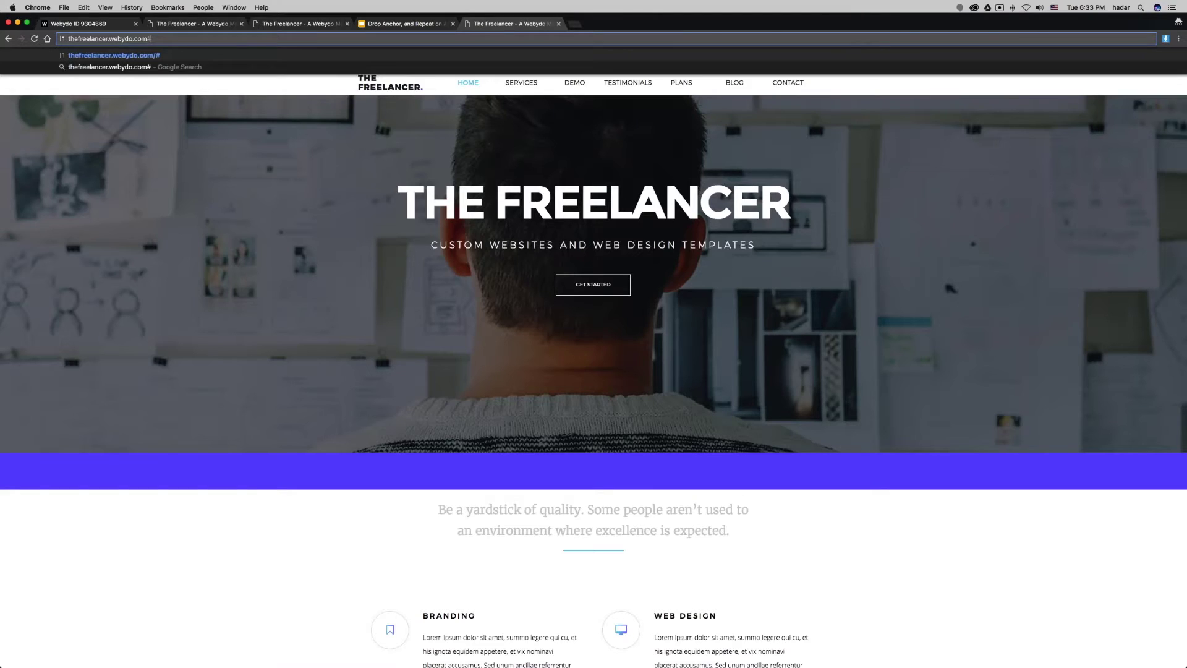
right_click(158, 38)
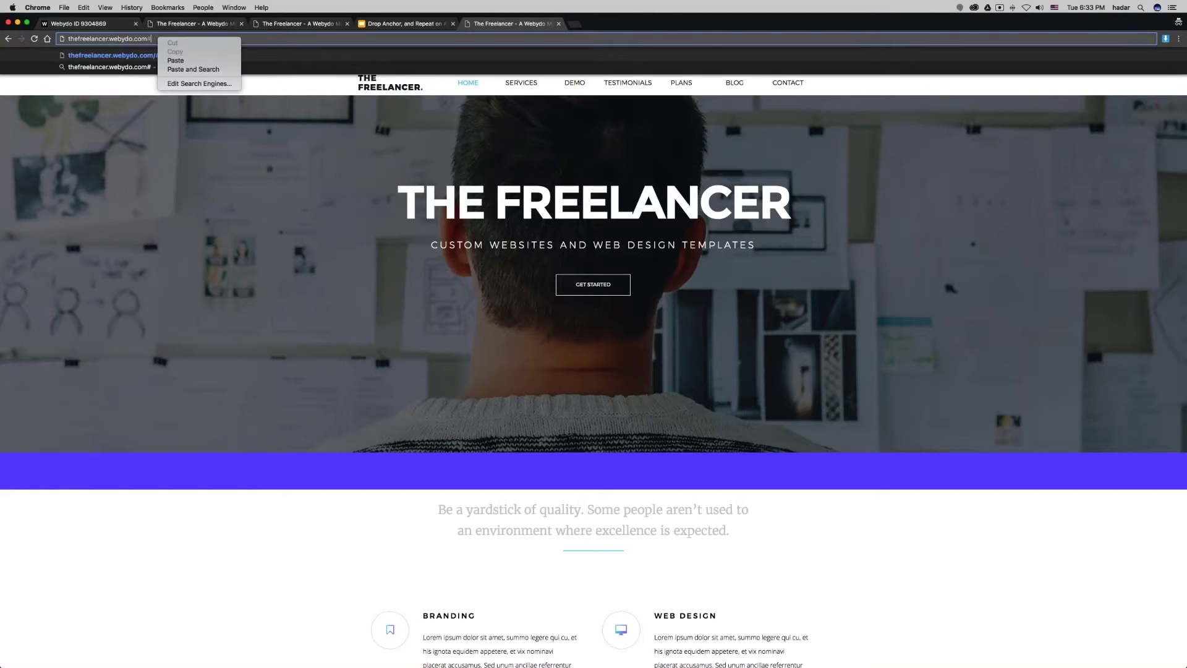
left_click(173, 60)
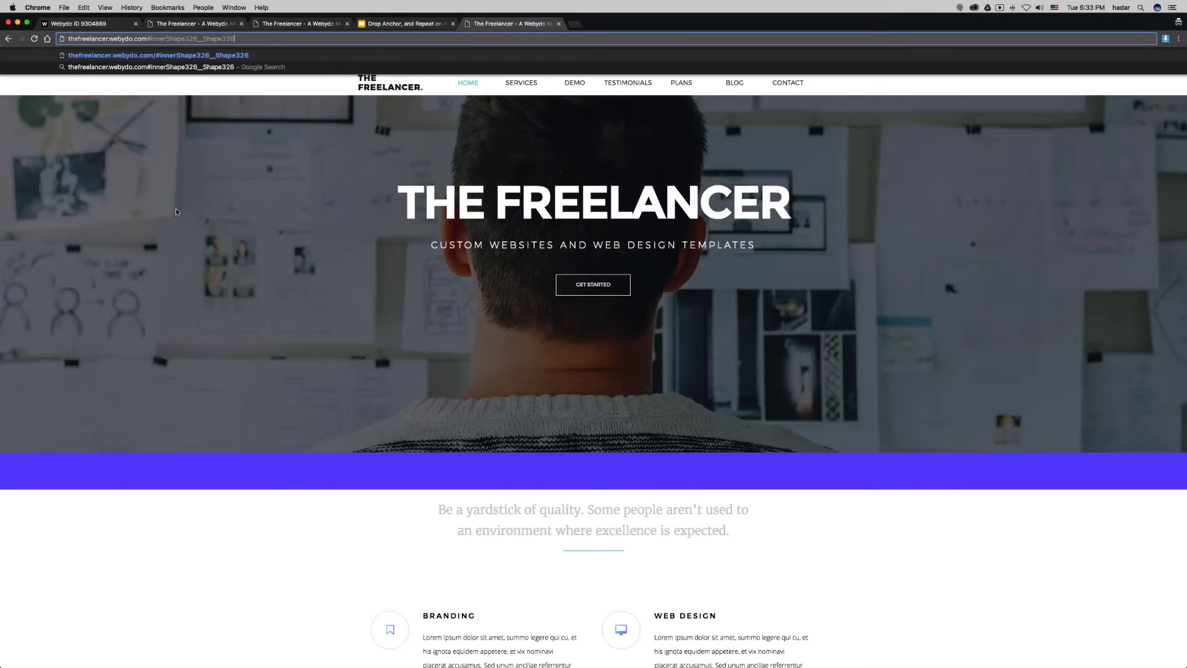
key("Return")
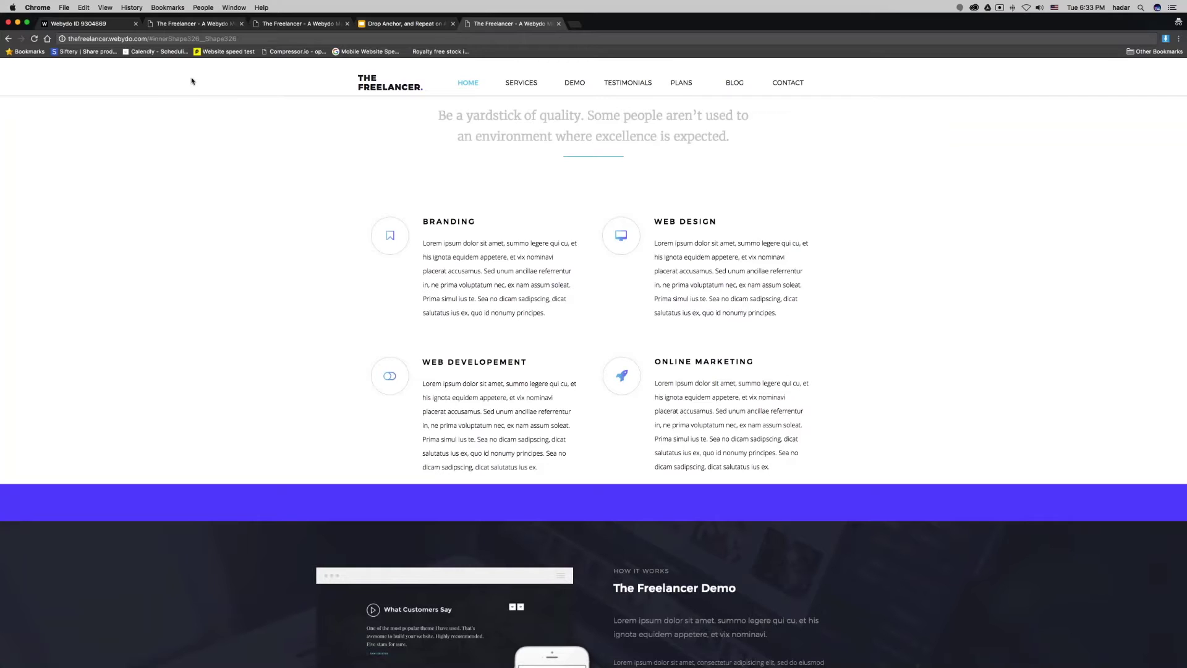
left_click(226, 38)
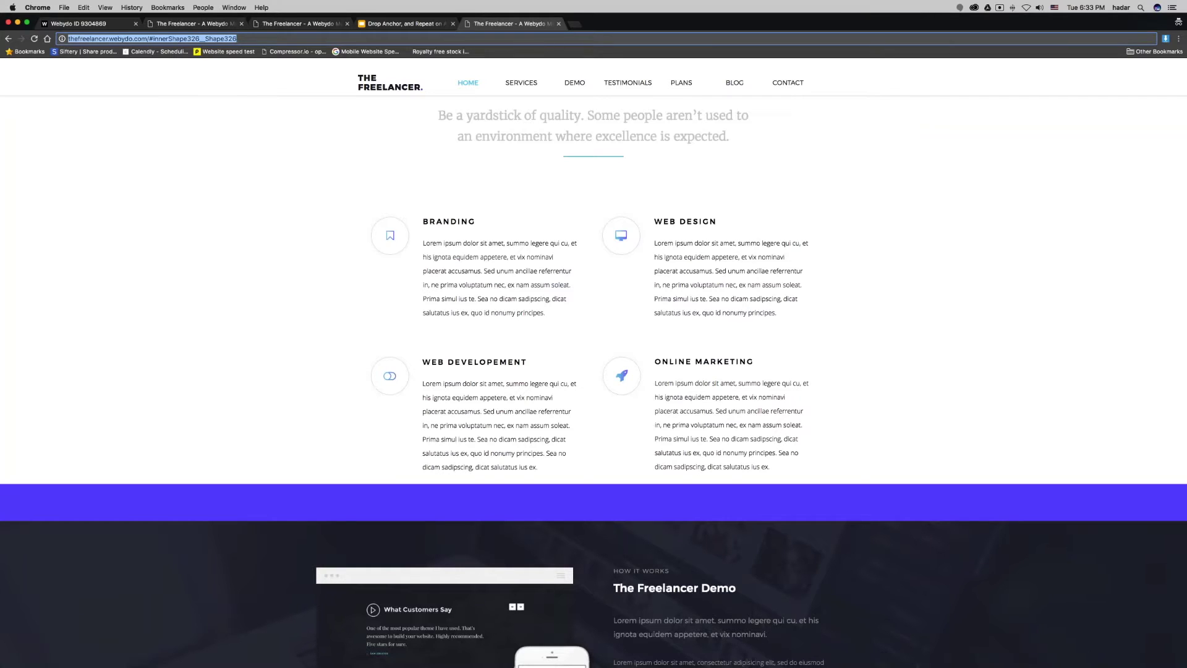
- Copy the anchored services-section address and switch to another application
key("super+c")
key("super+Tab")
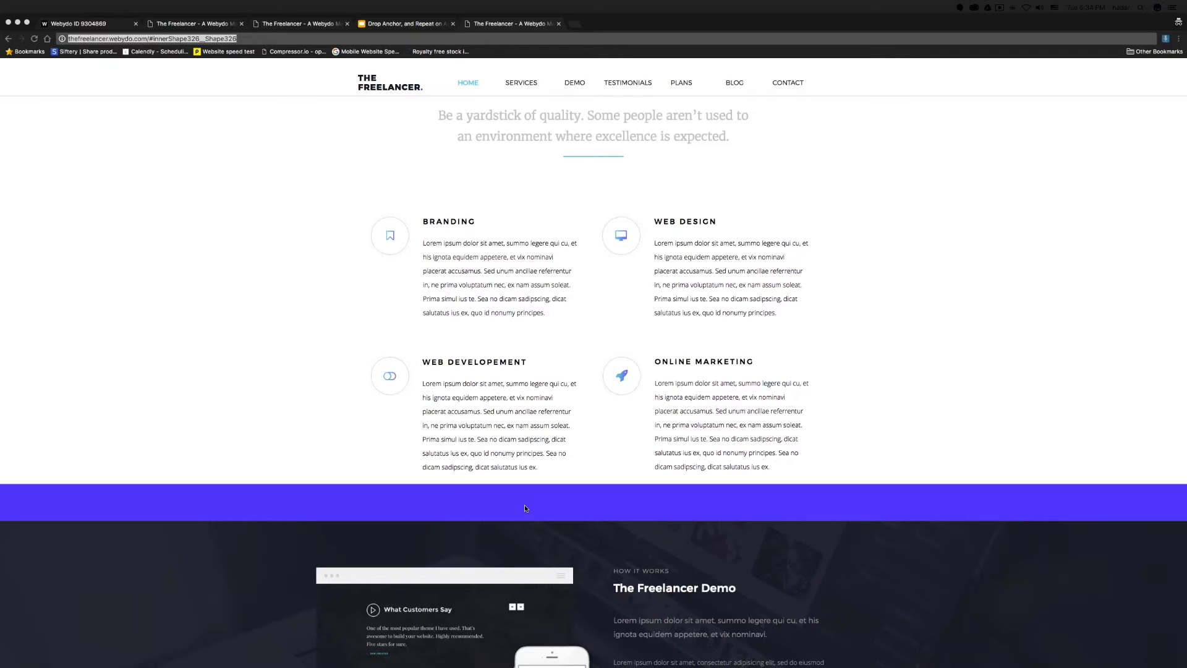
- Inspect The Freelancer Demo section's code to find its anchor id
scroll(561, 323, "up", 10)
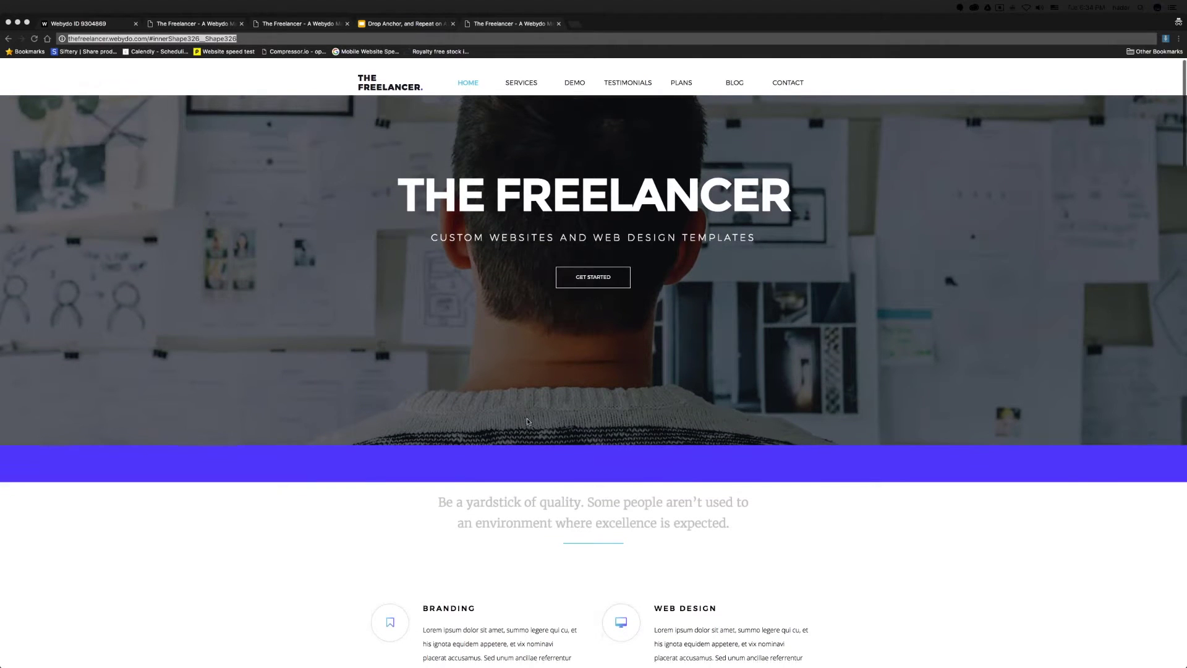
scroll(430, 76, "down", 5)
scroll(385, 234, "down", 8)
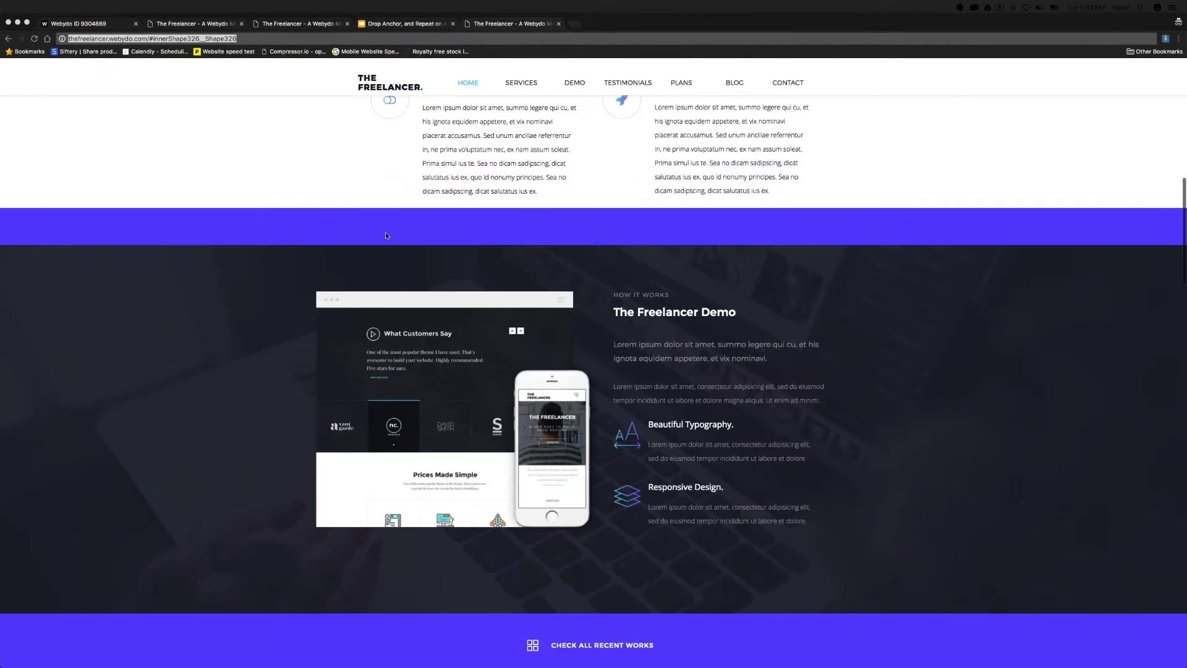
right_click(468, 226)
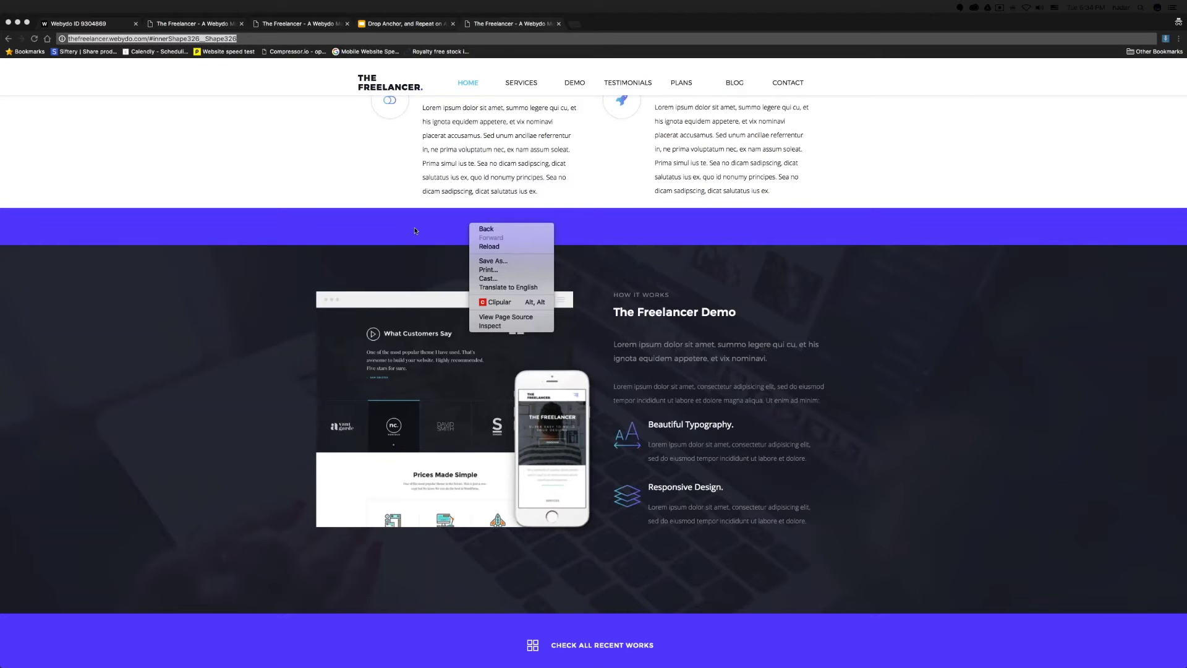
left_click(491, 326)
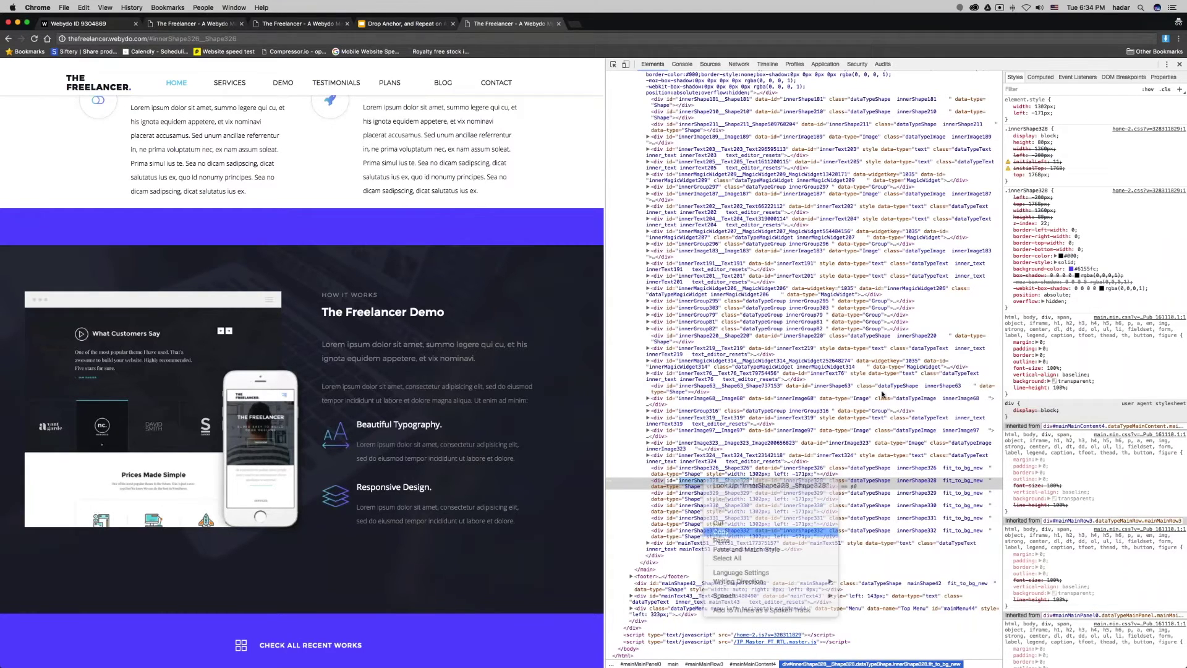
left_click(1179, 64)
- Replace the address anchor with #innerShape328_Shape328 and load the page at the demo section
key("super+l")
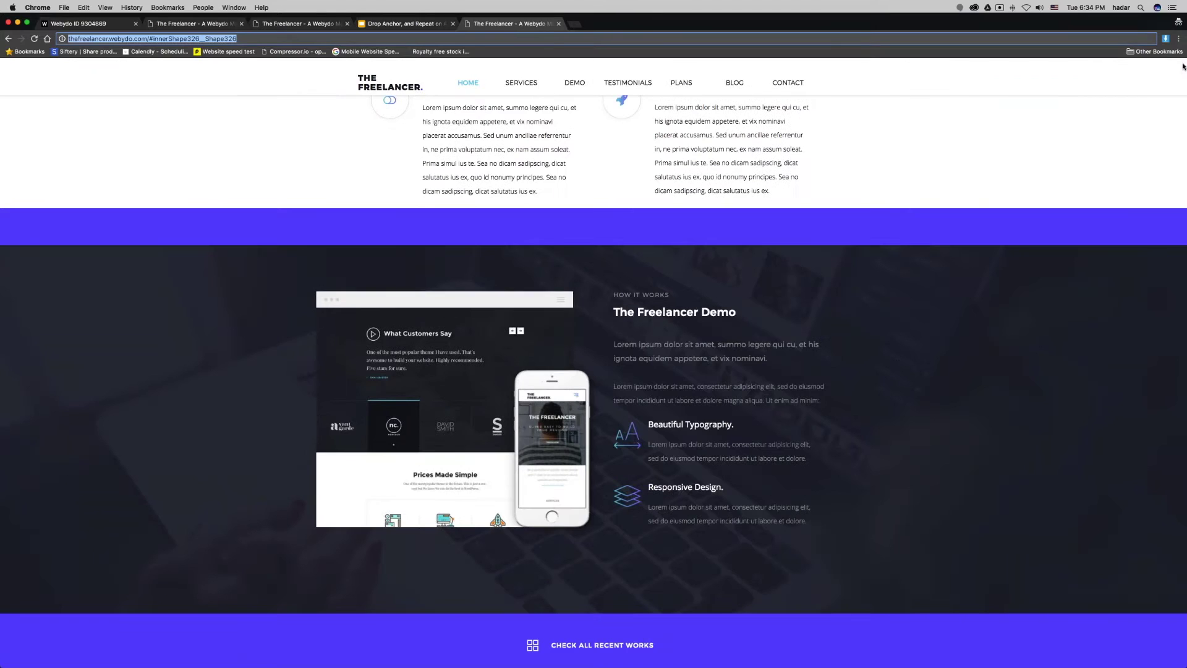
key("Right")
key("shift+Left")
key("shift+Left")
key("shift+Left")
key("shift+Left")
key("shift+Left")
key("shift+Left")
key("shift+Left")
key("shift+Left")
key("shift+Left")
key("shift+Left")
key("shift+Left")
key("shift+Left")
key("shift+Left")
key("shift+Left")
key("shift+Left")
key("shift+Left")
key("shift+Left")
key("shift+Left")
key("shift+Left")
key("shift+Left")
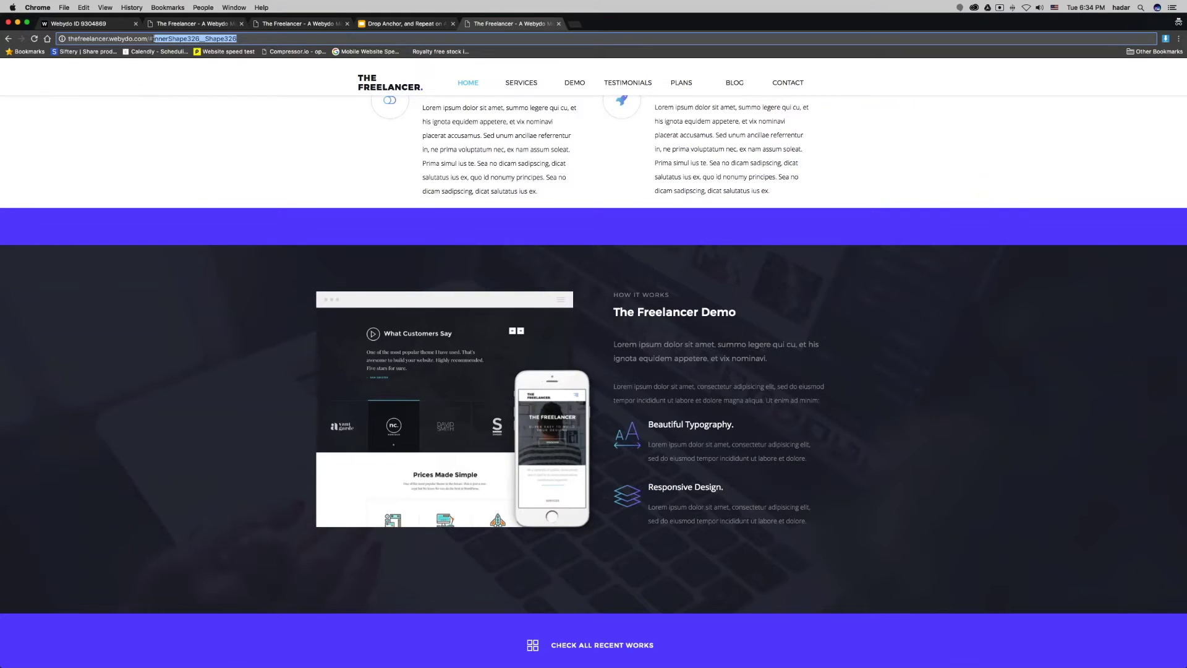
key("BackSpace")
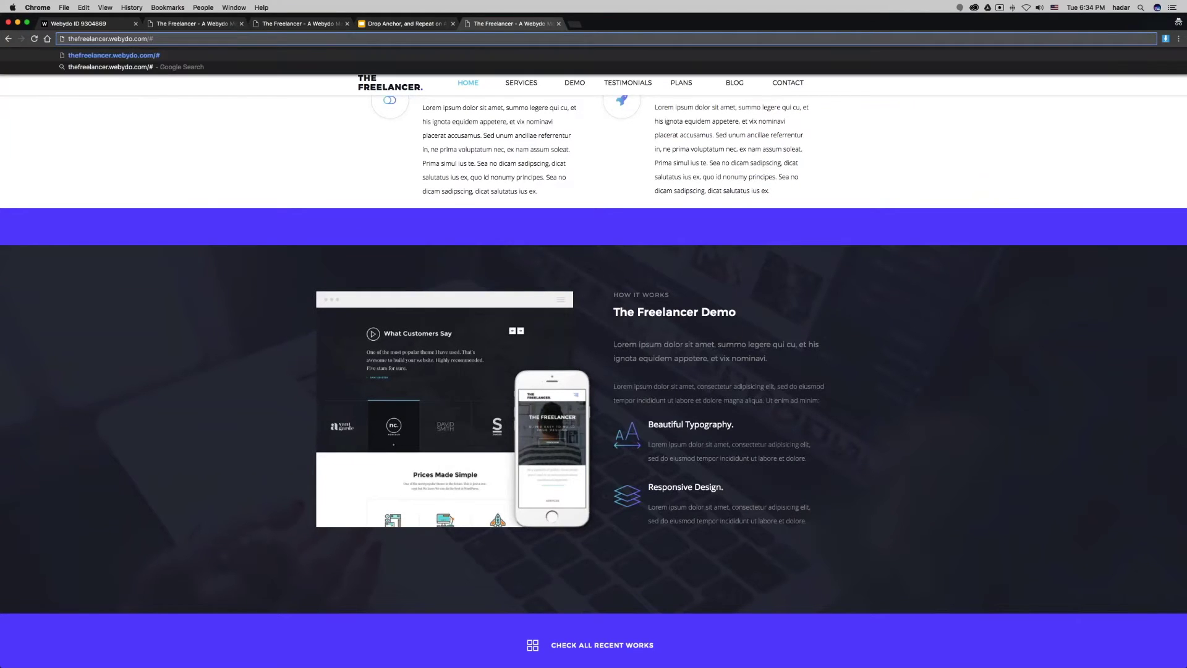
key("BackSpace")
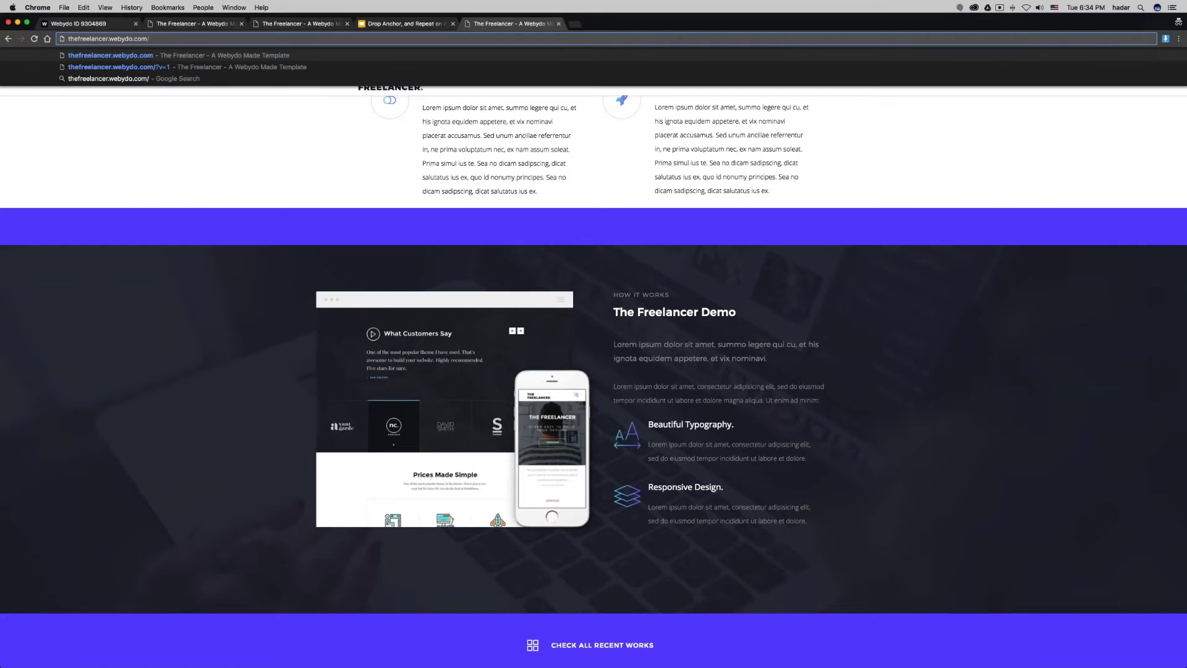
key("BackSpace")
type("#")
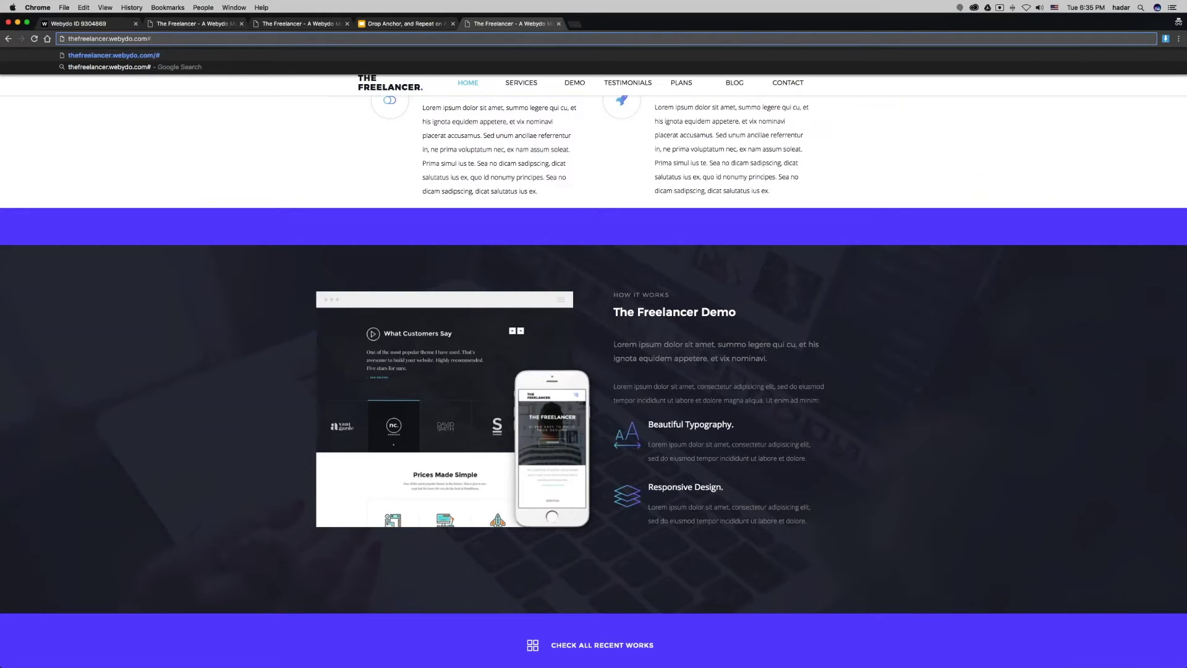
right_click(168, 37)
left_click(204, 60)
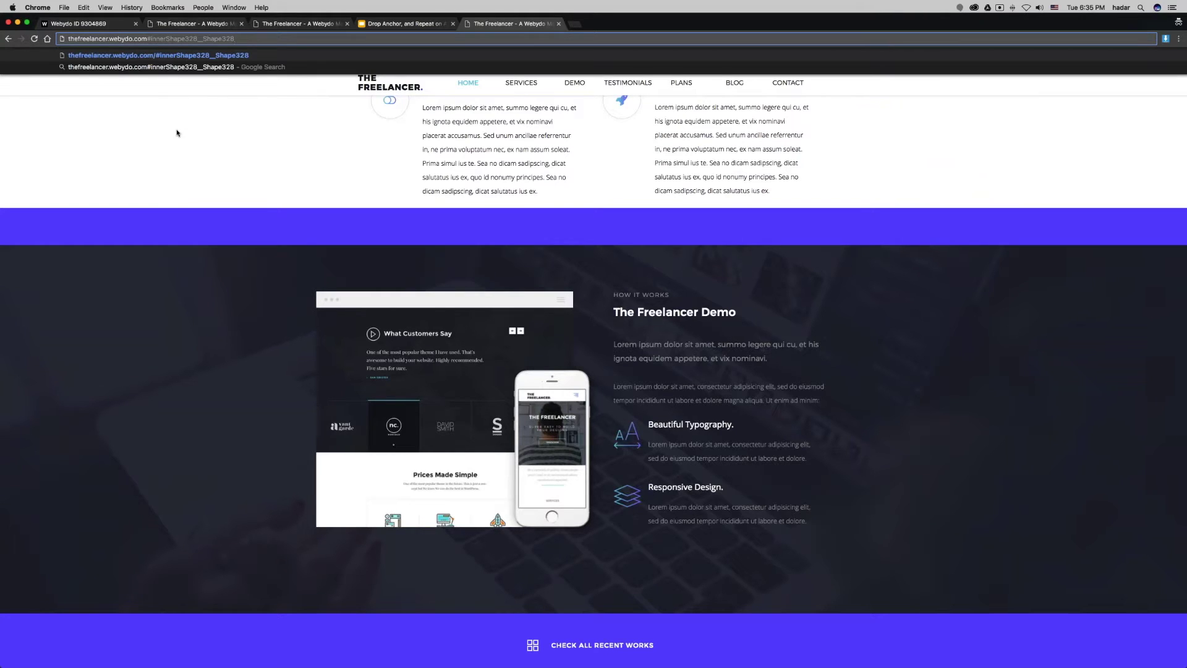
key("Return")
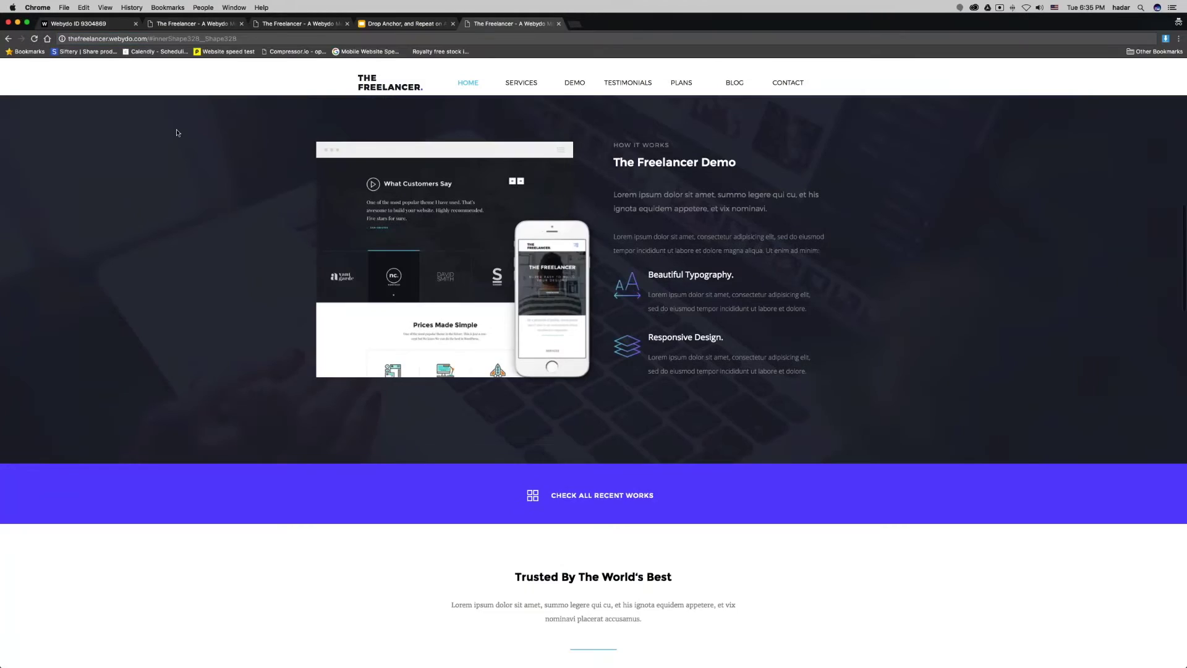
left_click(249, 37)
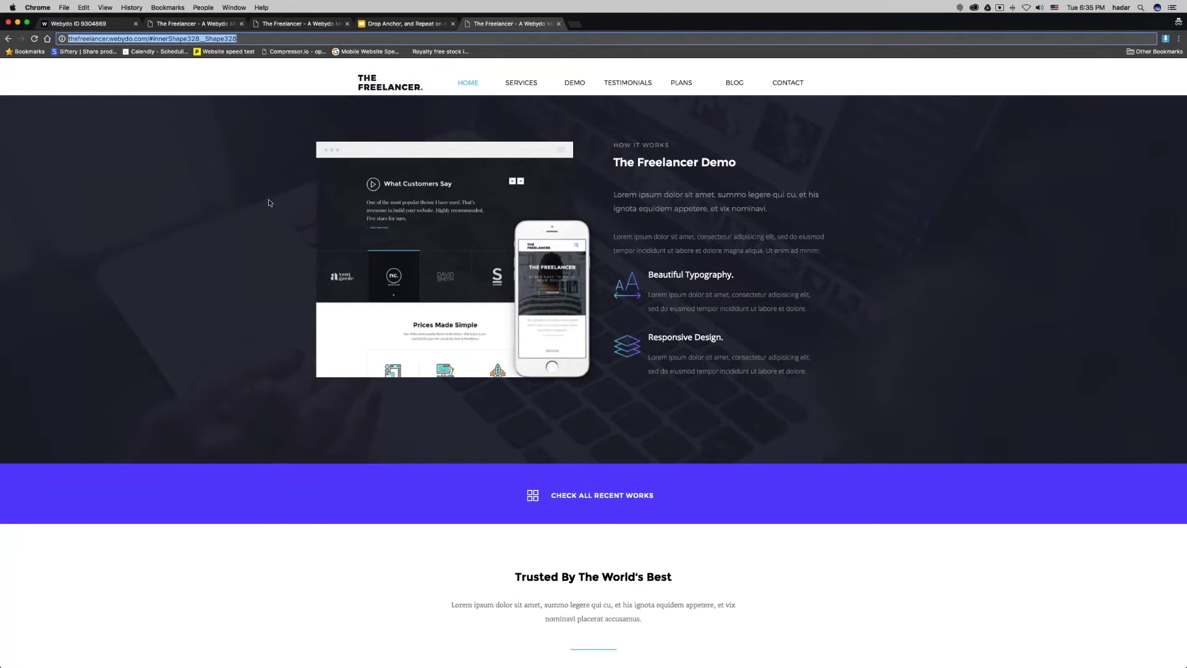
scroll(190, 162, "up", 10)
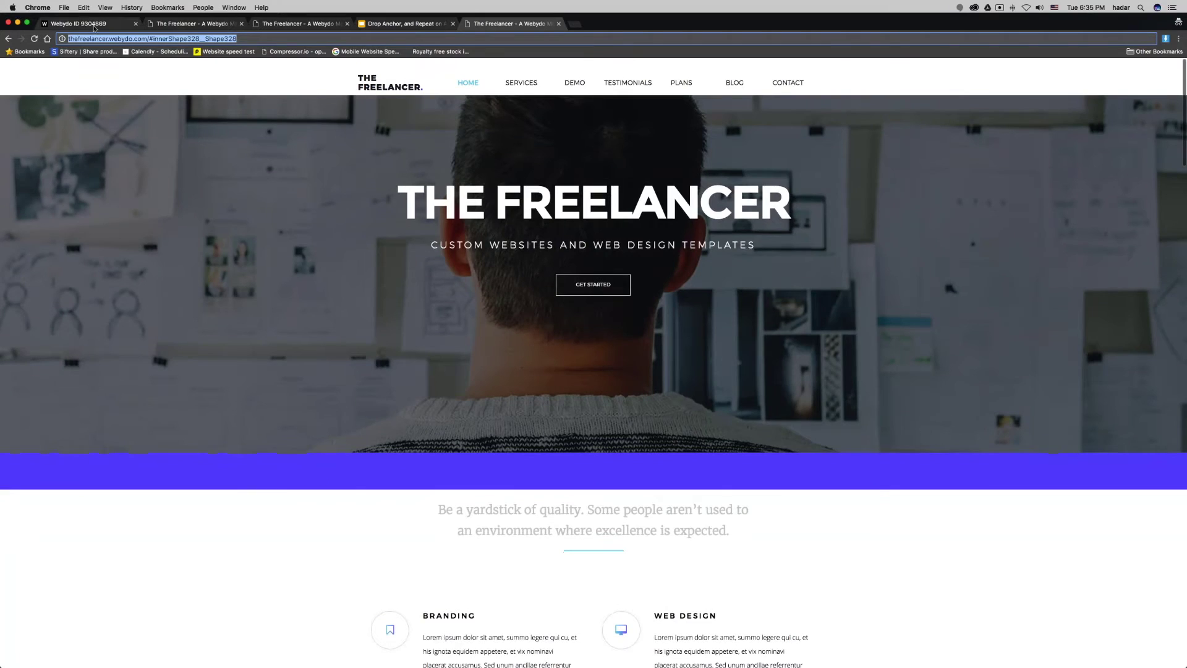
- Open the 'Thank You [Hidden]' page in the Webydo editor
left_click(87, 23)
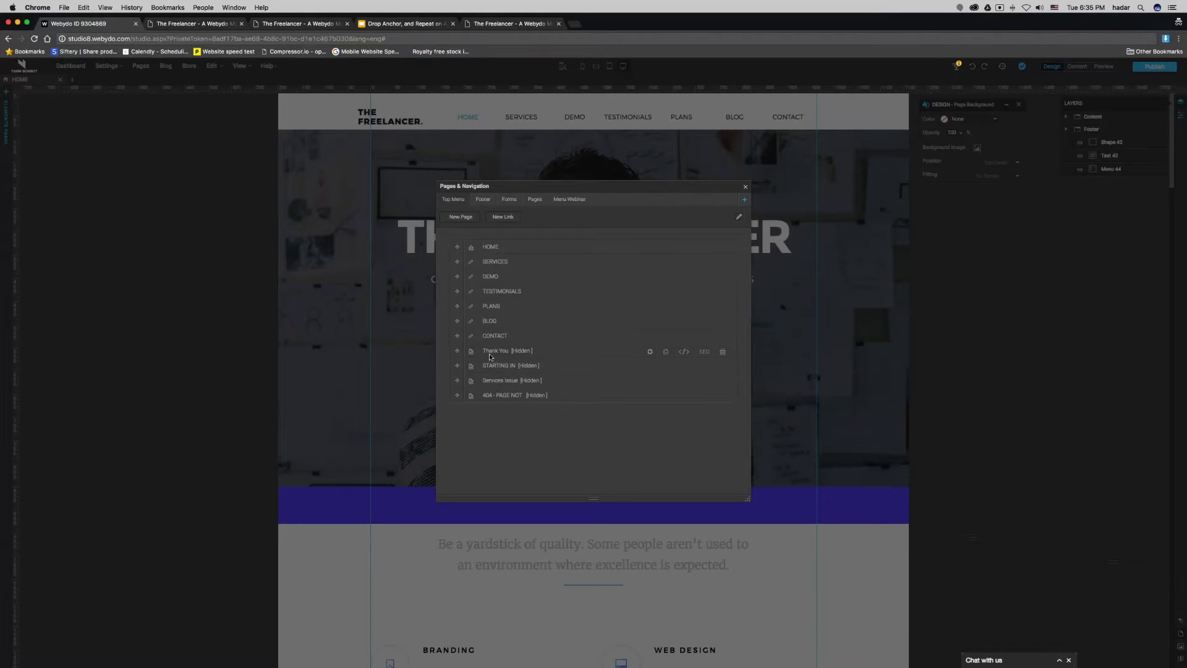
left_click(494, 351)
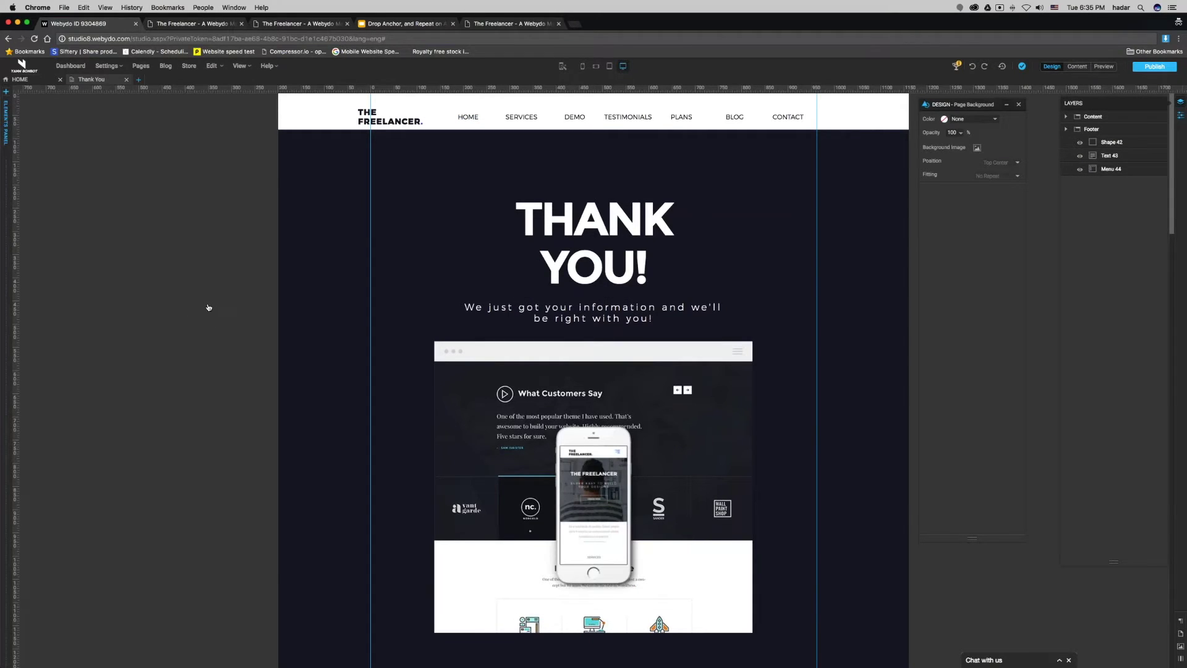
scroll(223, 315, "down", 5)
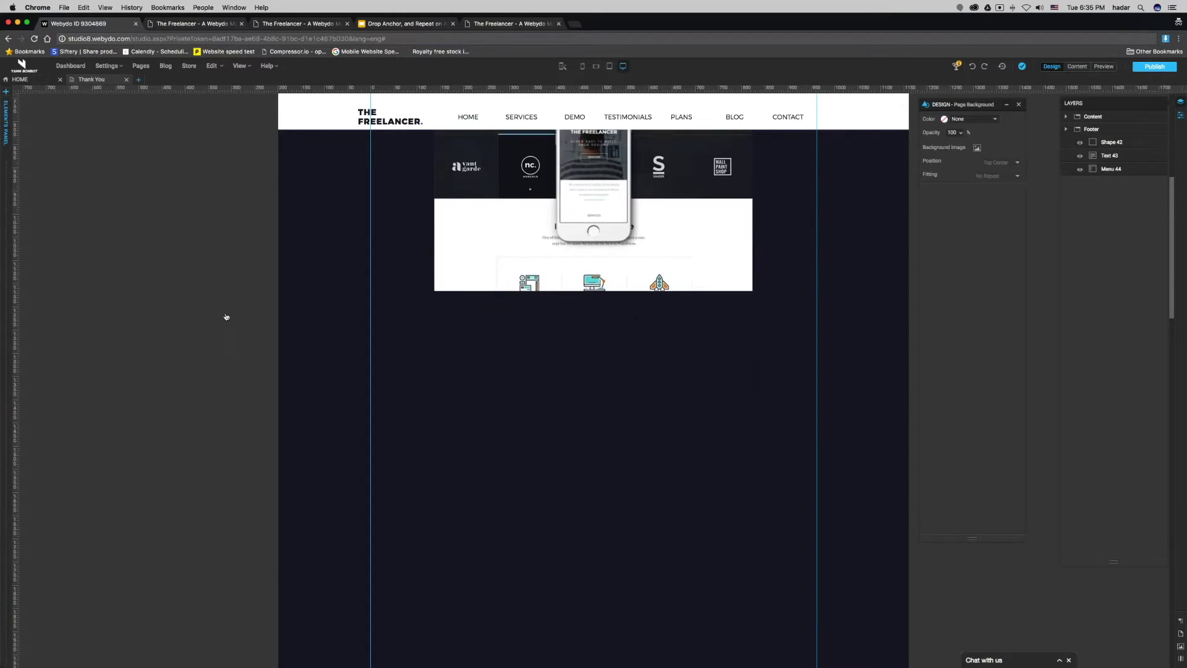
scroll(225, 318, "up", 5)
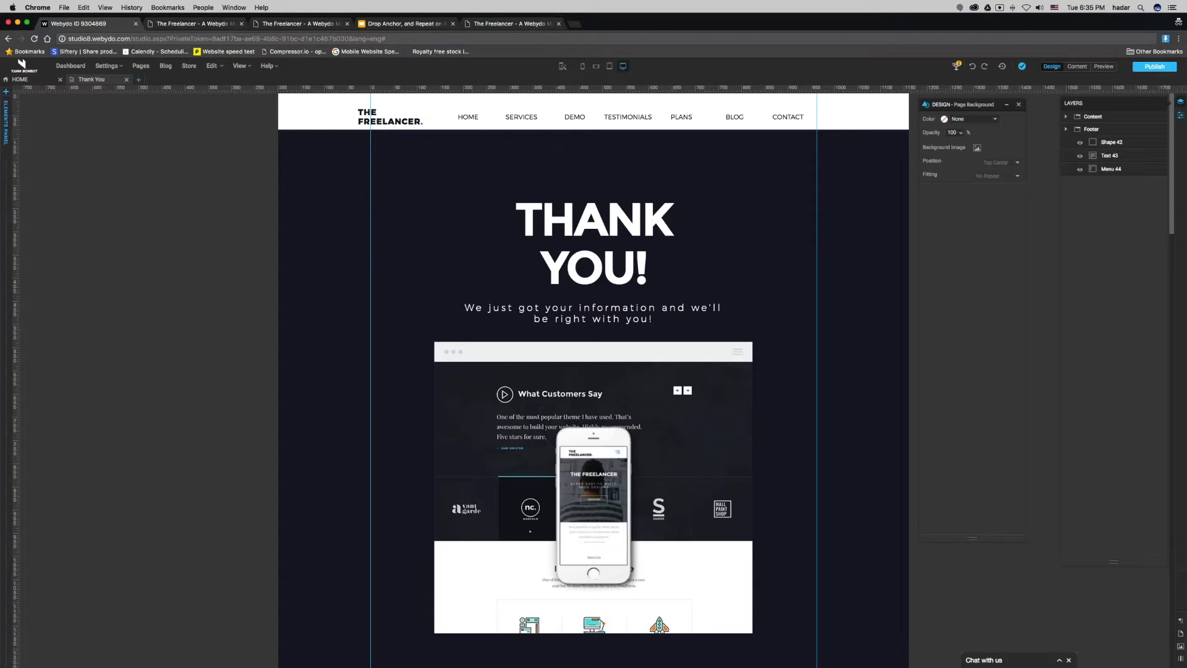
- Reload the live site tab and inspect the demo section's anchor id in the code
left_click(514, 24)
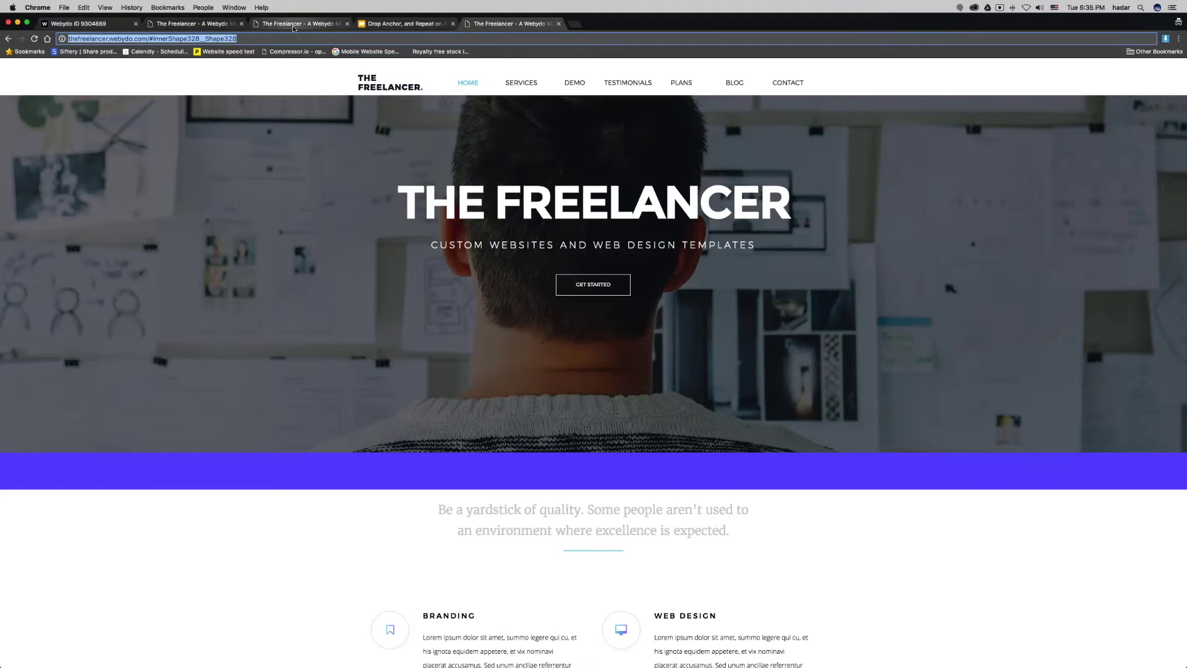
key("Return")
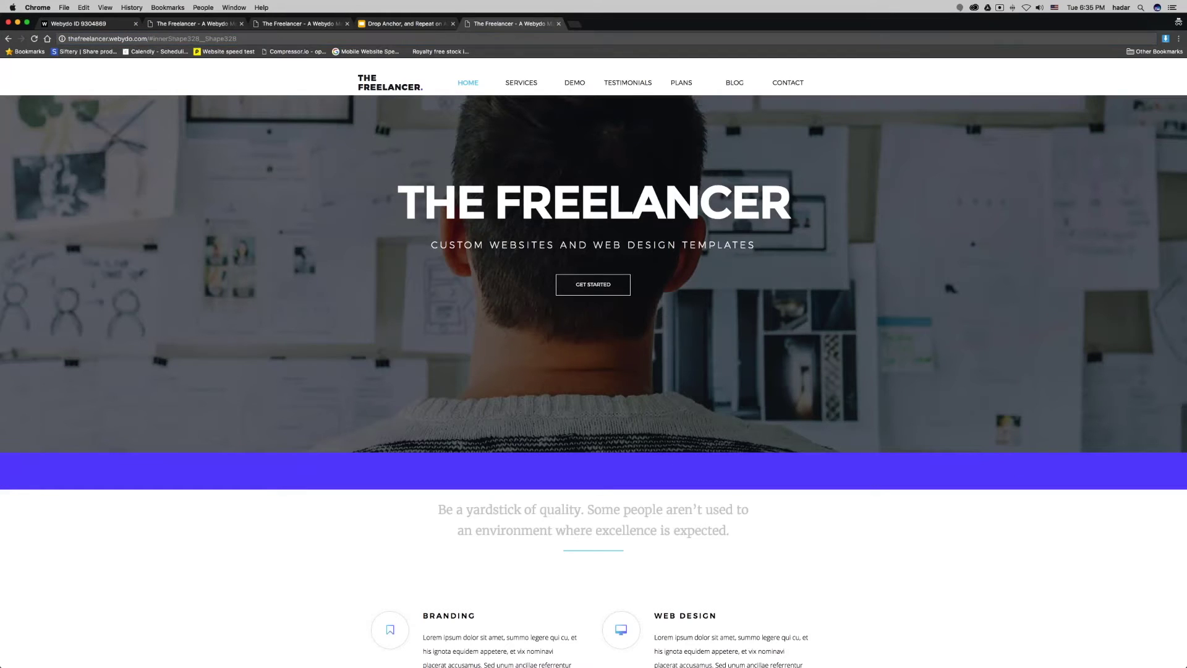
left_click(288, 25)
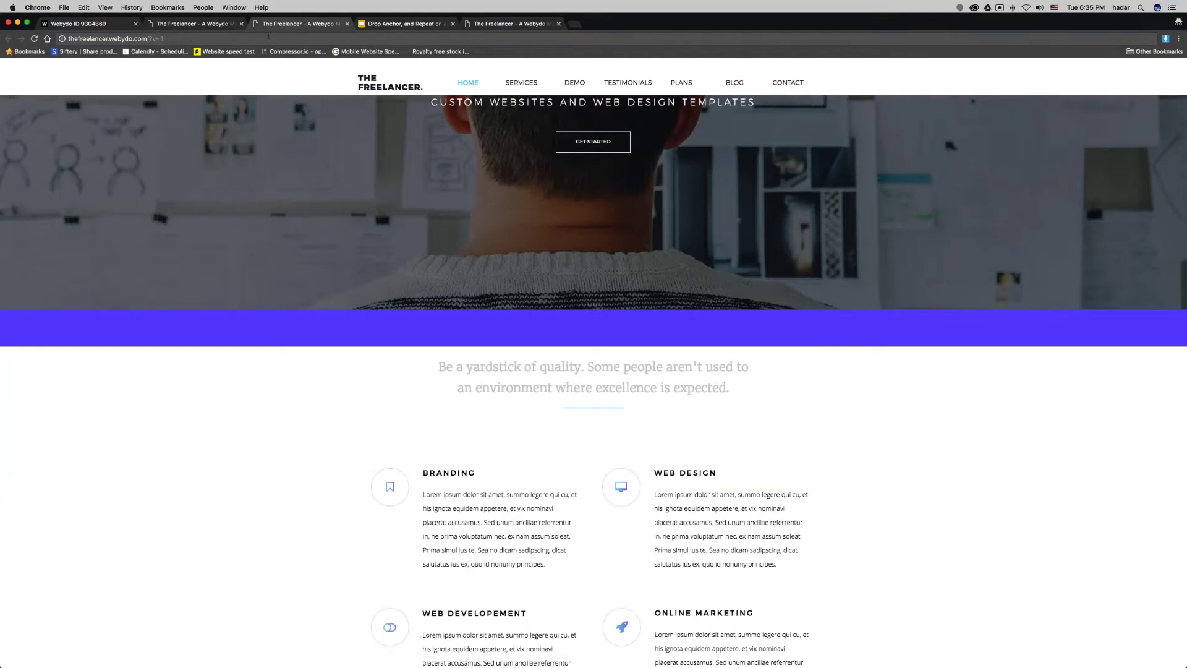
left_click(516, 24)
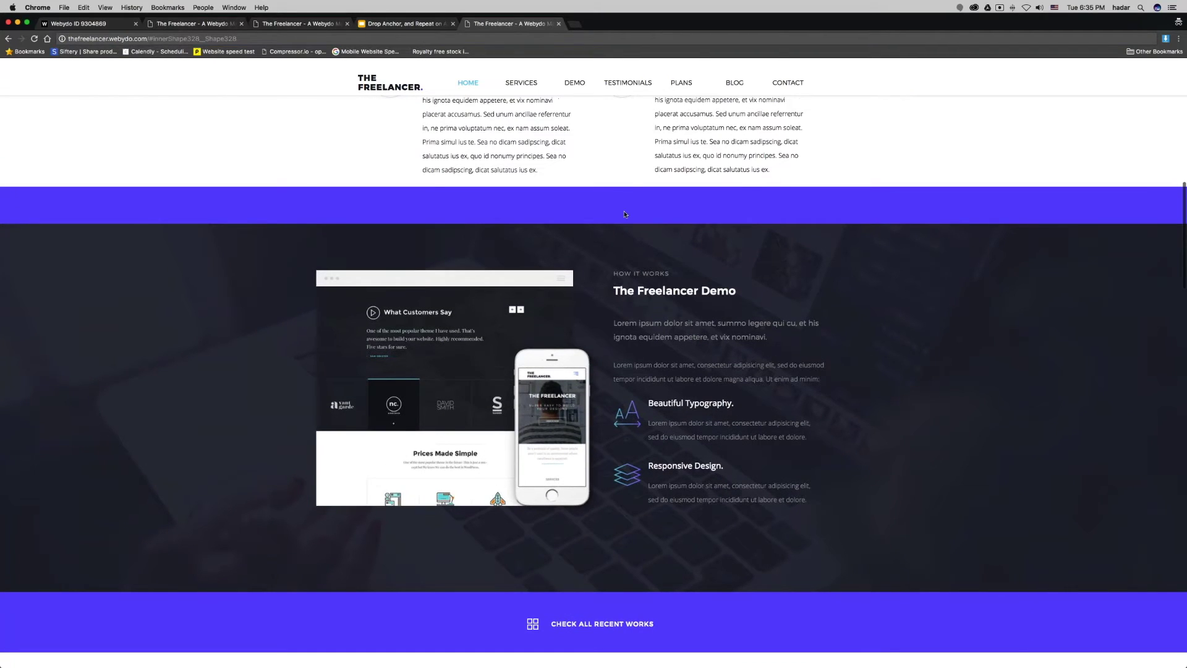
right_click(625, 214)
left_click(649, 314)
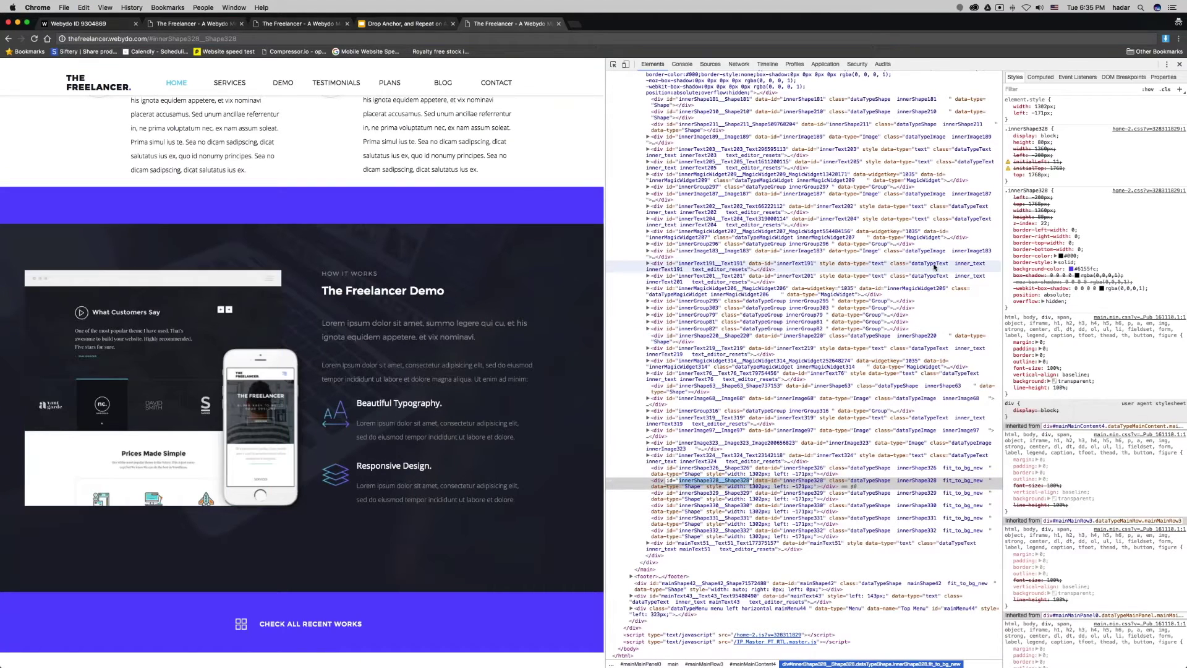
left_click(1181, 64)
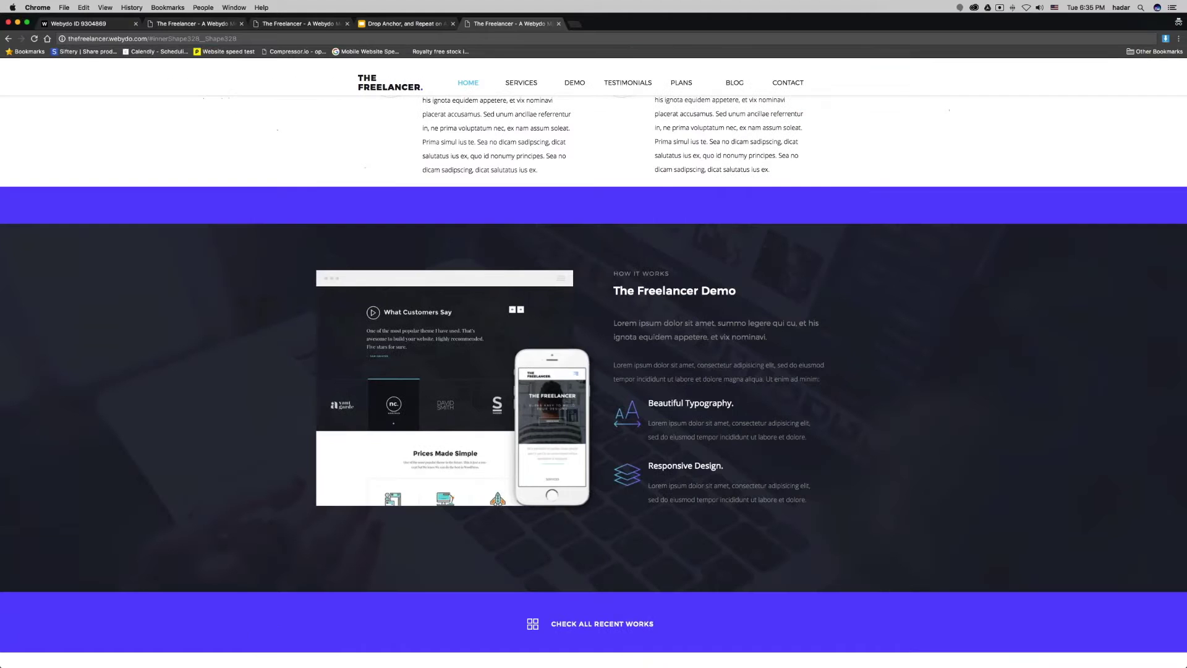
- Reload the page at the #innerShape328_Shape328 address and open a new incognito tab
left_click(127, 39)
left_click(149, 38)
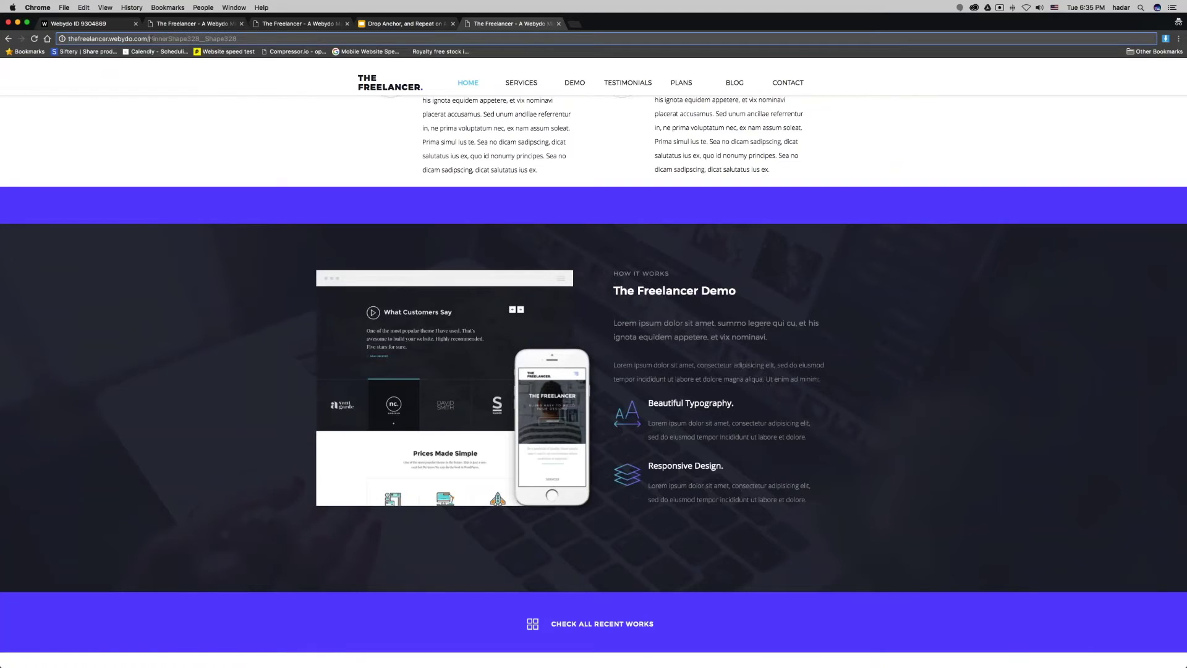
key("BackSpace")
key("Return")
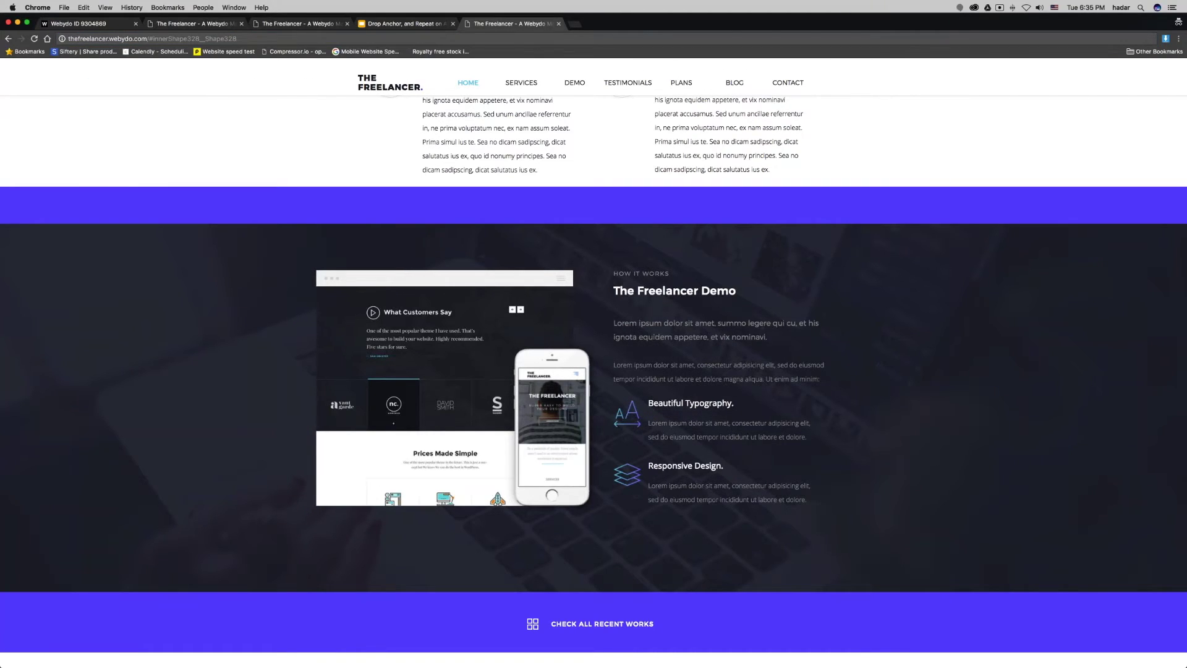
left_click_drag(153, 38, 328, 38)
key("BackSpace")
key("BackSpace")
key("BackSpace")
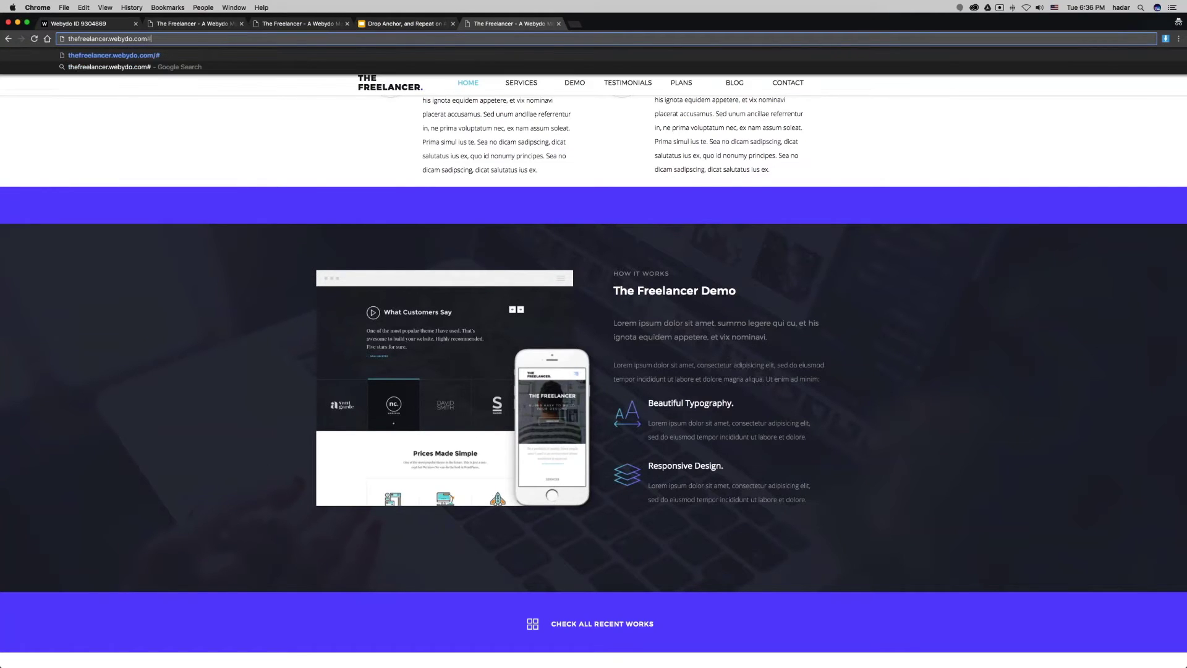
key("ctrl+z")
key("Return")
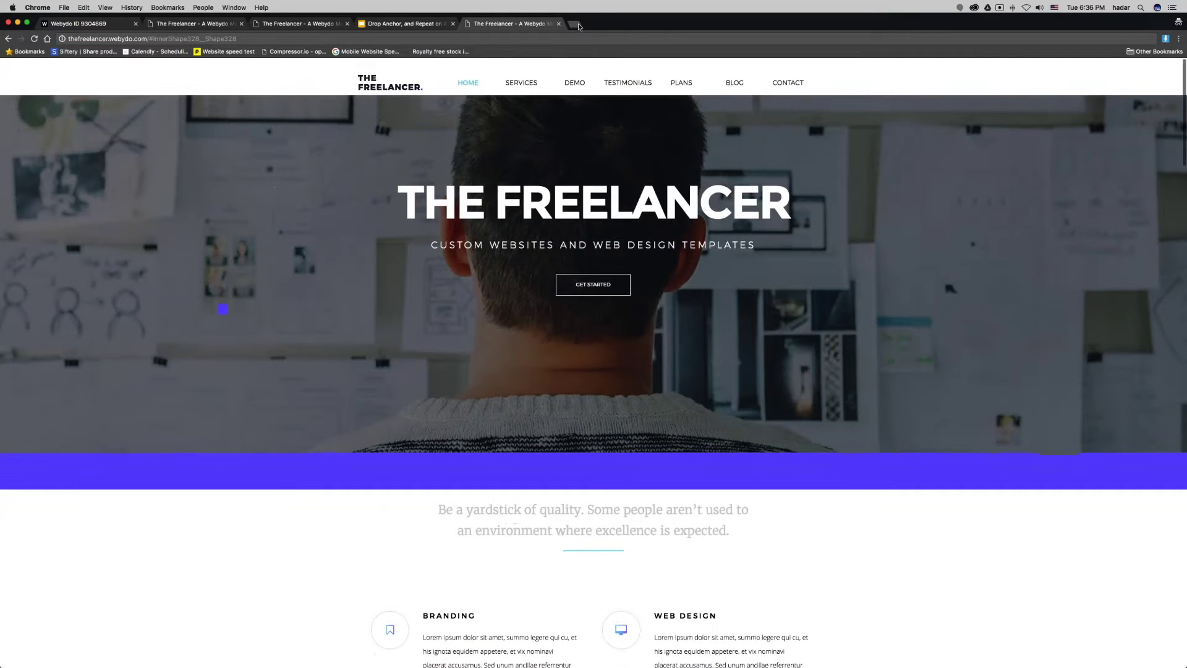
left_click(574, 25)
- Reload the live Freelancer site with the innerShape328_Shape328 anchor replacing the v=1 query
left_click(558, 24)
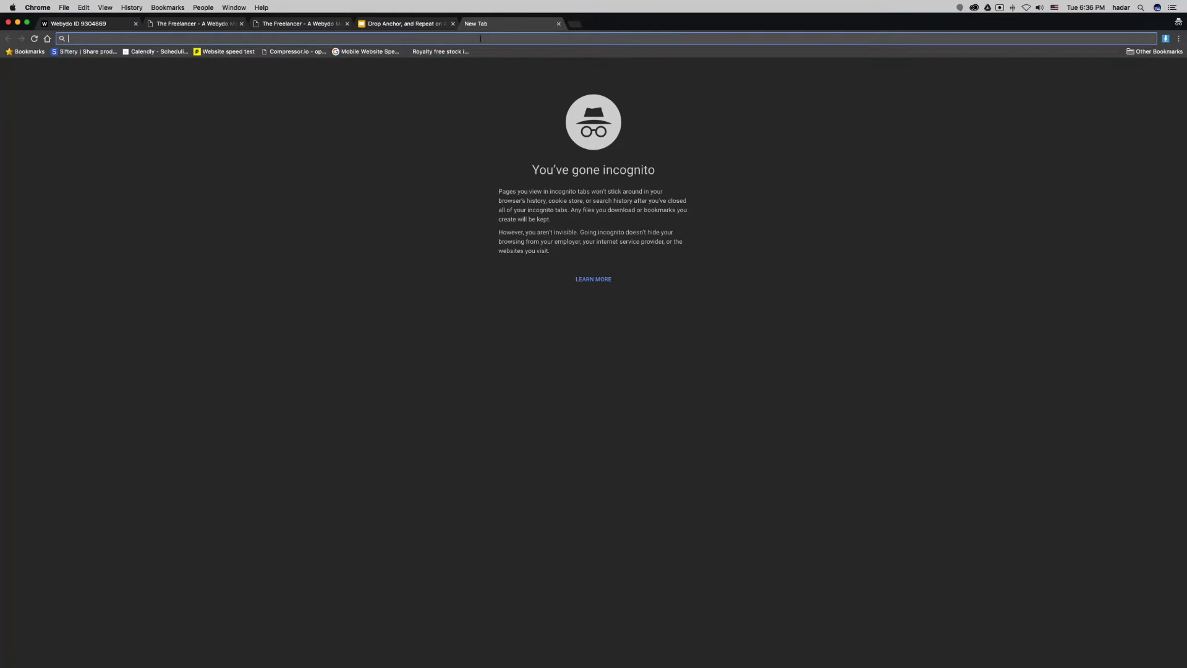
type("the")
key("Down")
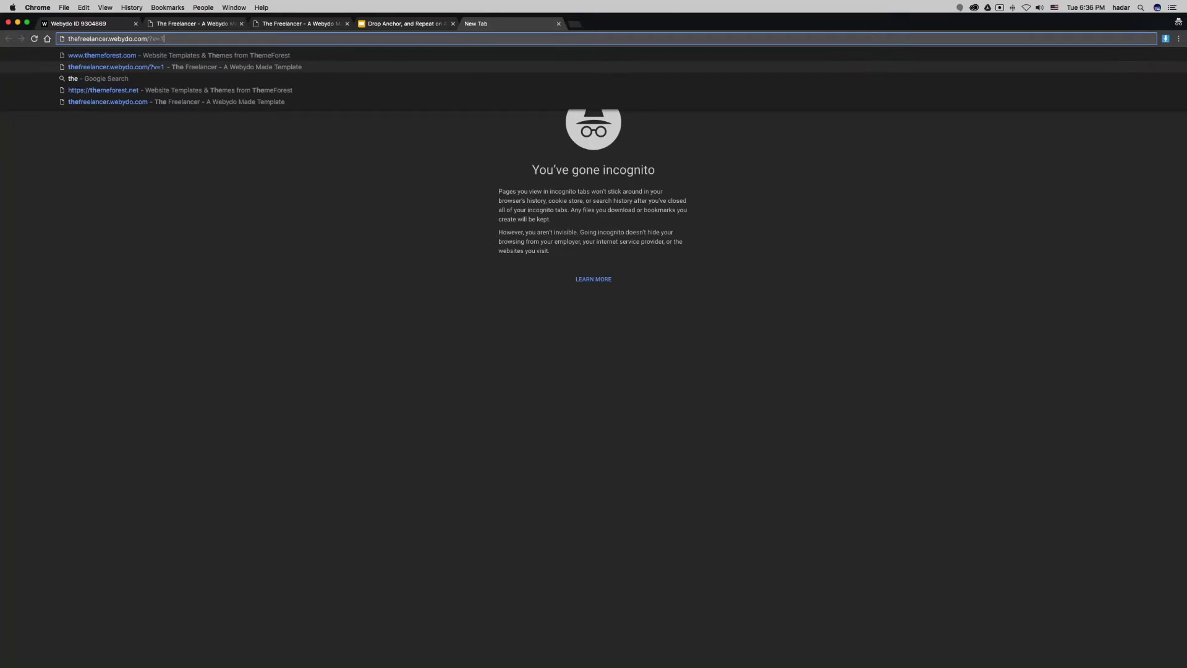
key("Return")
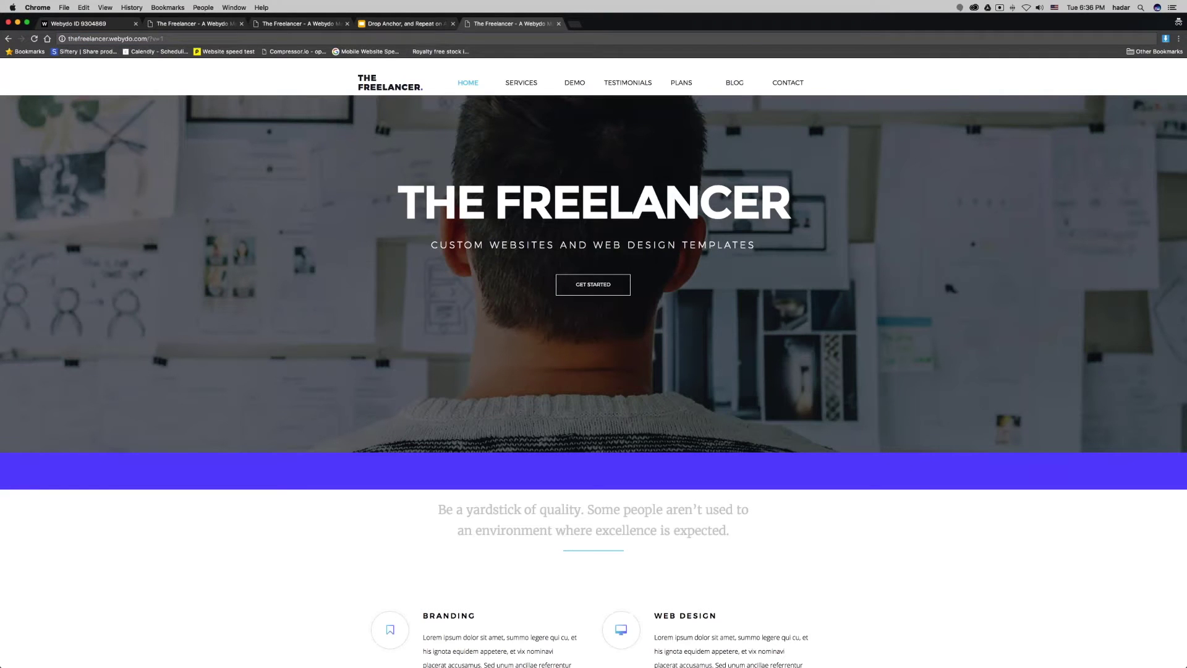
left_click(409, 39)
key("BackSpace")
key("BackSpace")
key("BackSpace")
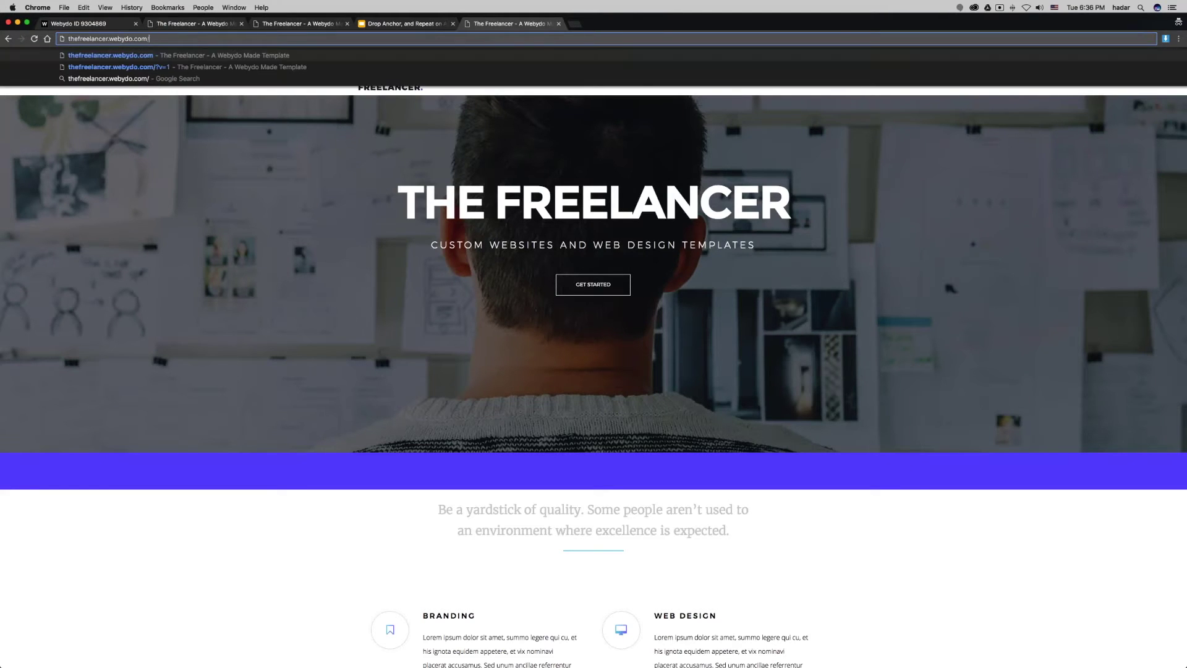
key("BackSpace")
type("#innerShape328_Shape328")
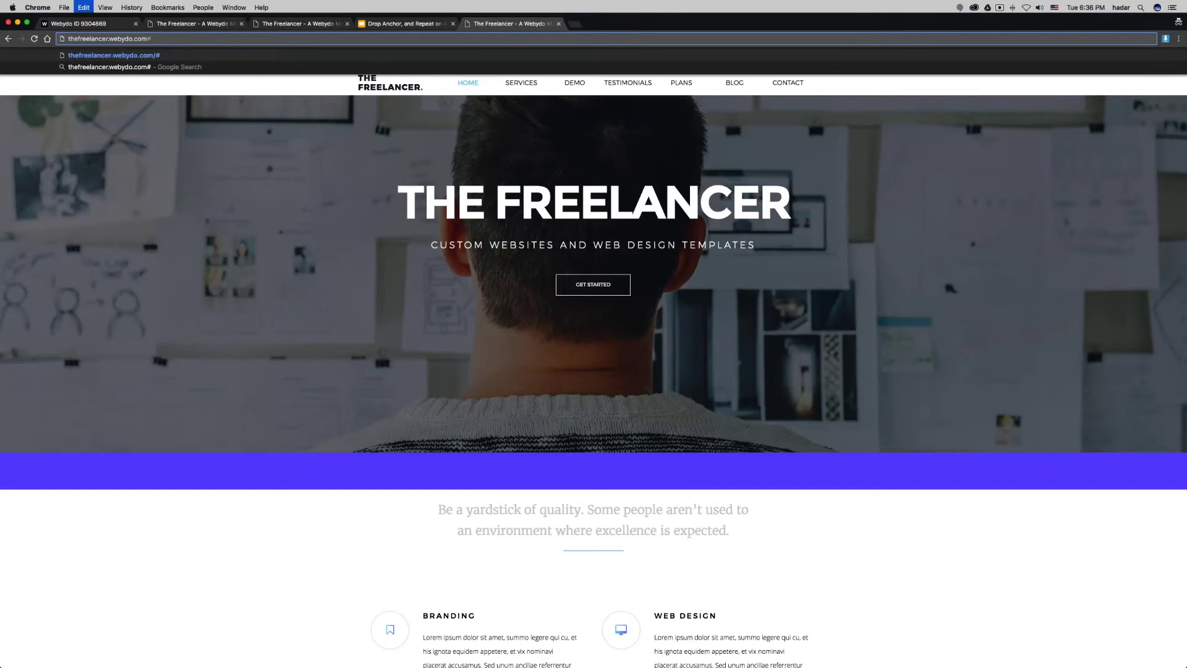
key("Return")
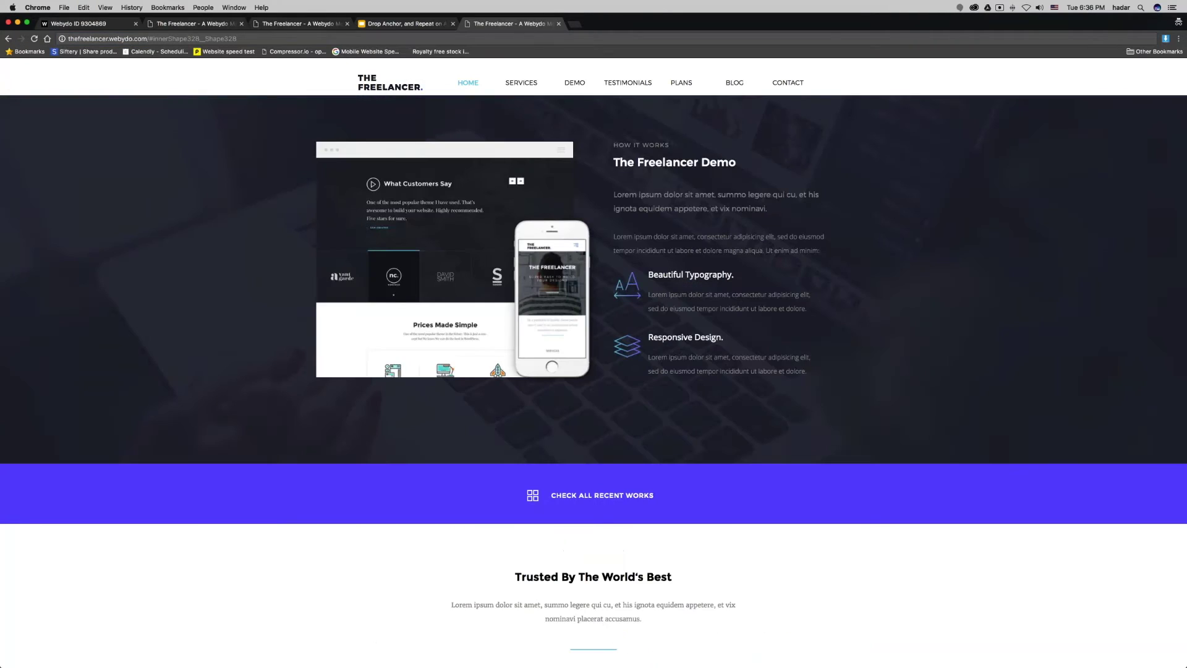
- Copy the anchored page address and return to the Webydo editor
left_click(345, 39)
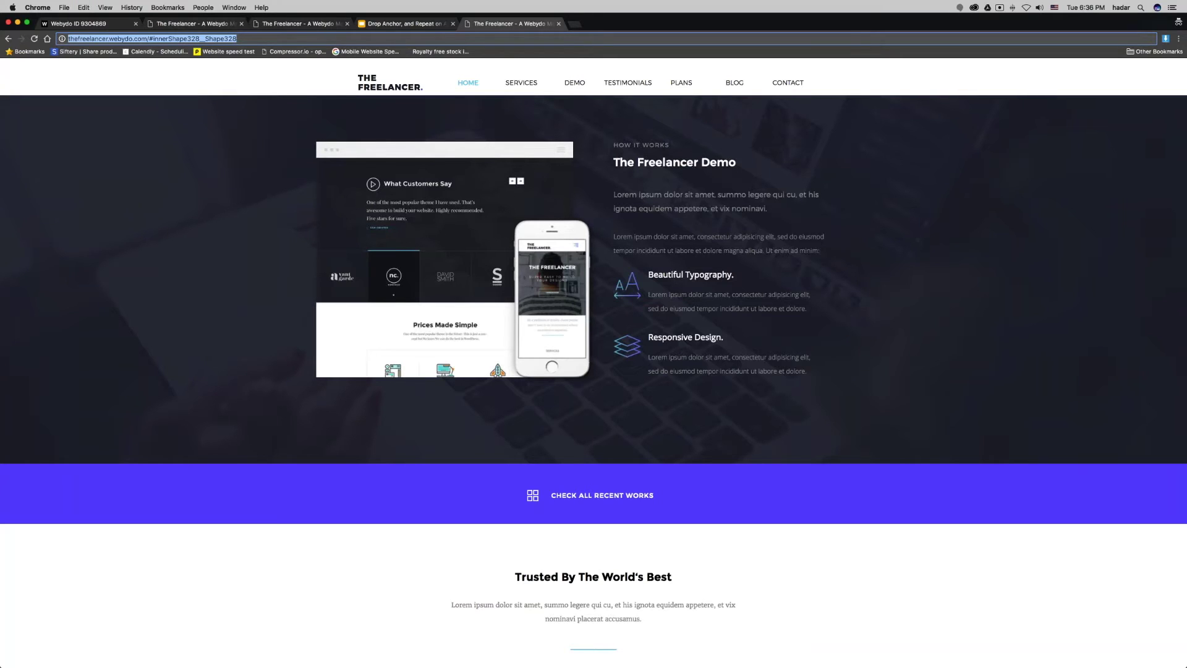
right_click(214, 38)
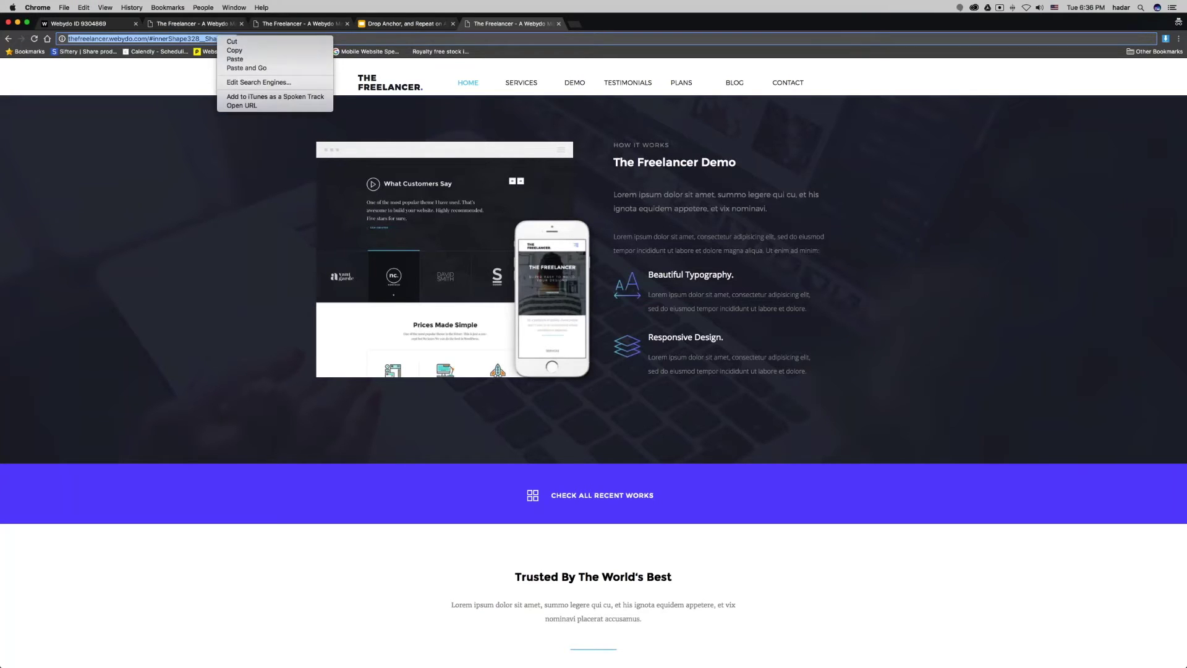
left_click(238, 51)
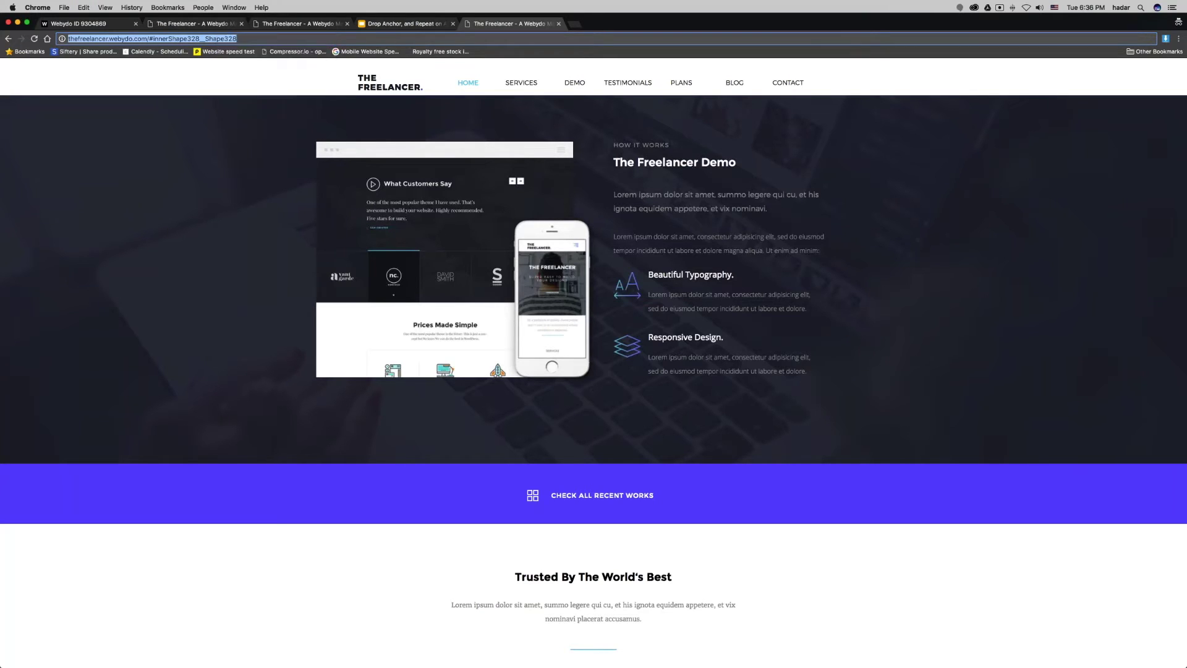
left_click(99, 21)
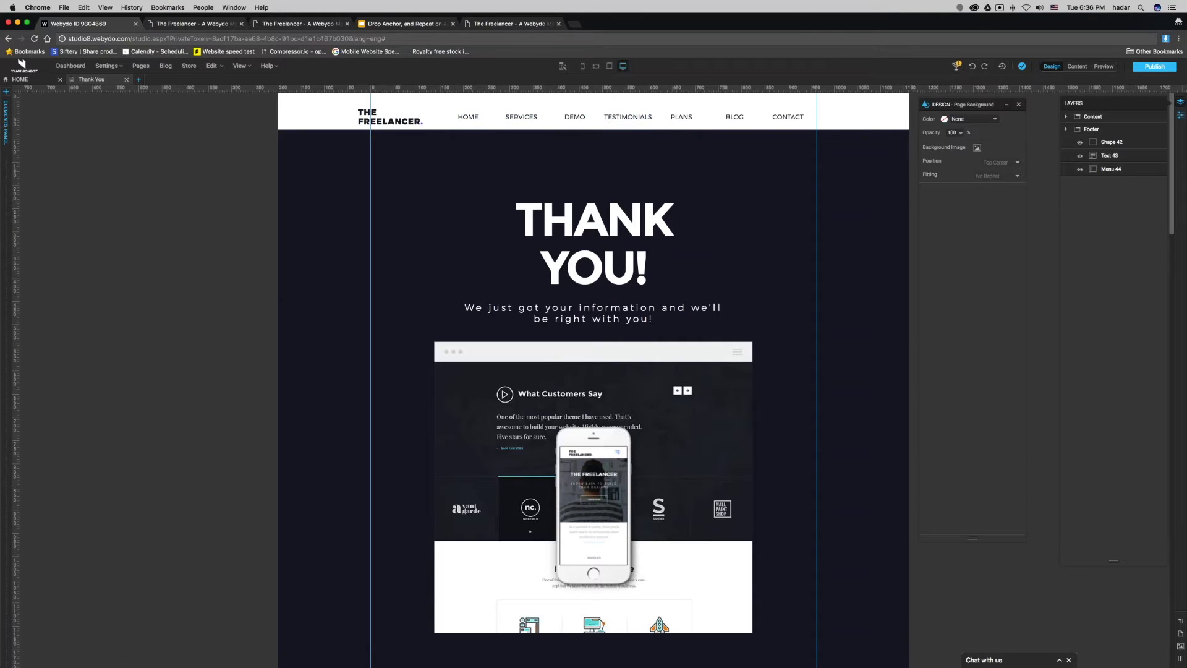
- Inspect the SERVICES link's settings in Pages & Navigation, leaving them unchanged
left_click(141, 66)
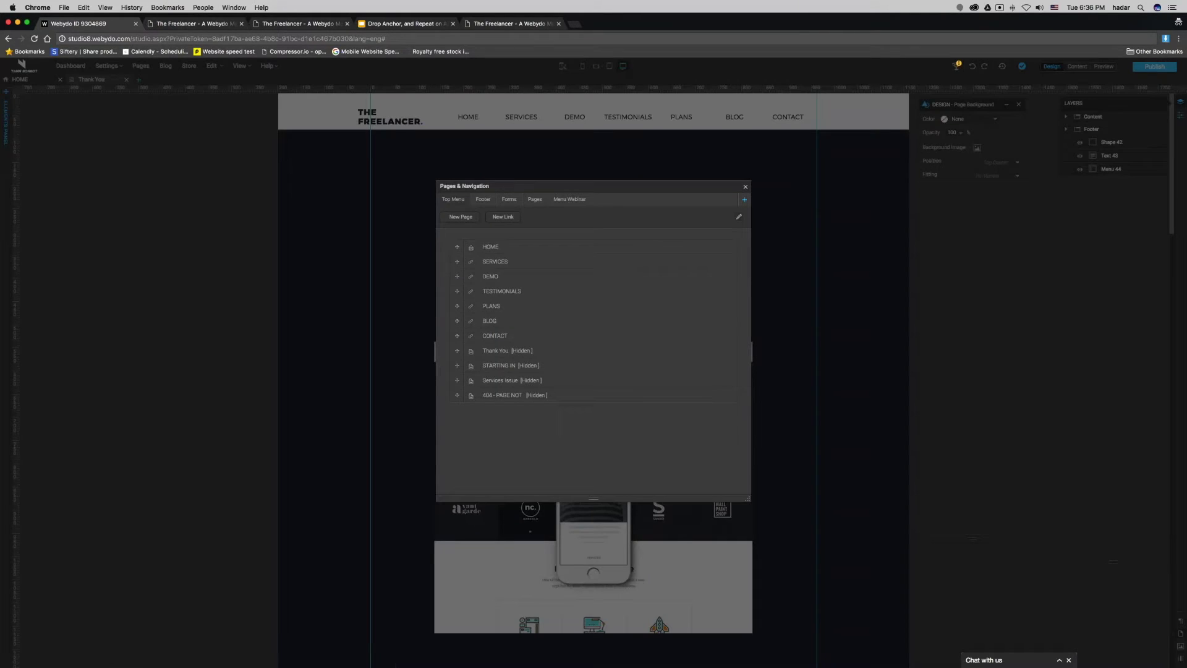
left_click(707, 263)
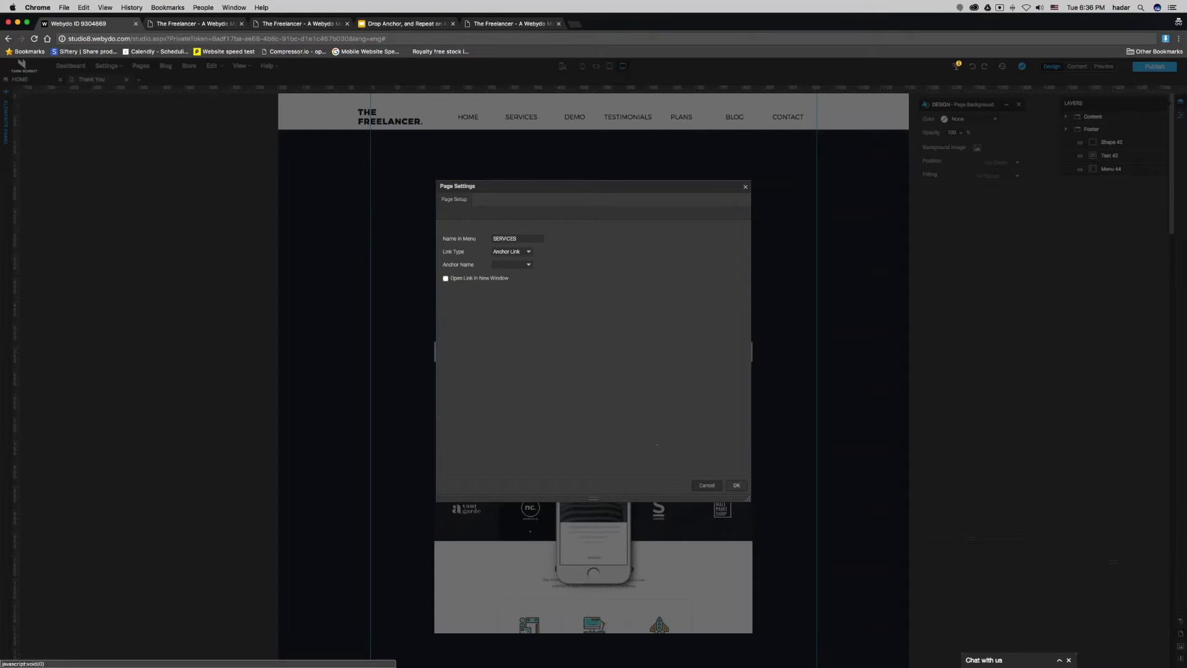
left_click(705, 485)
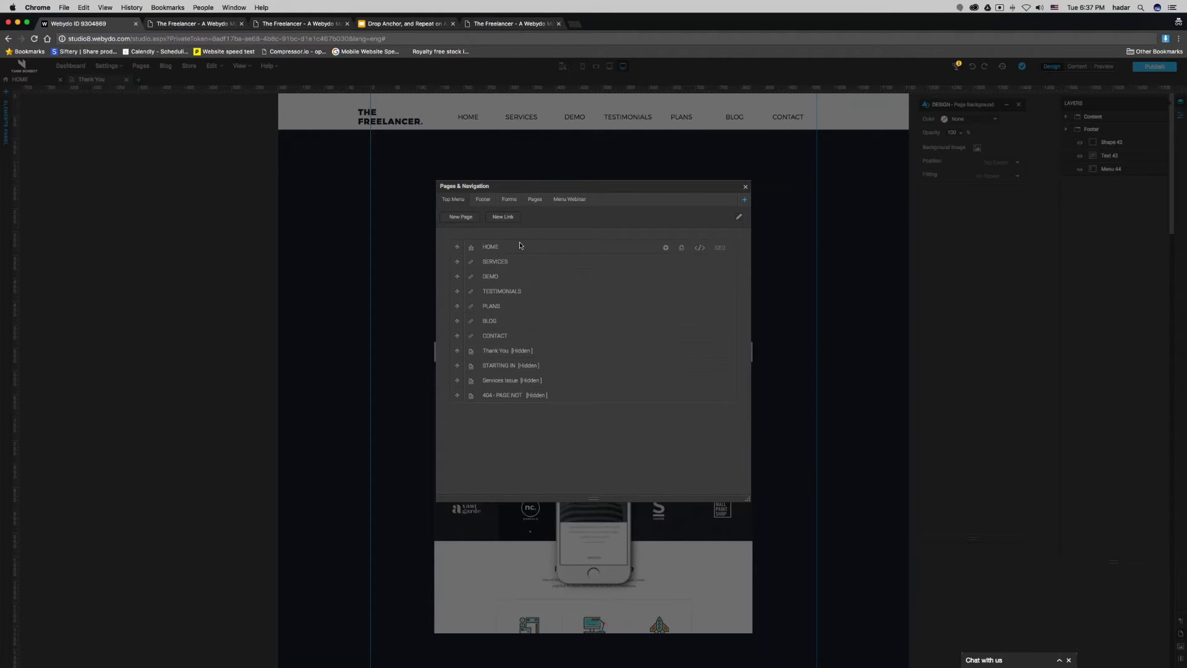
- Rename the Menu Webinar menu to 'Anchor Menu' and start a new link in it
left_click(578, 200)
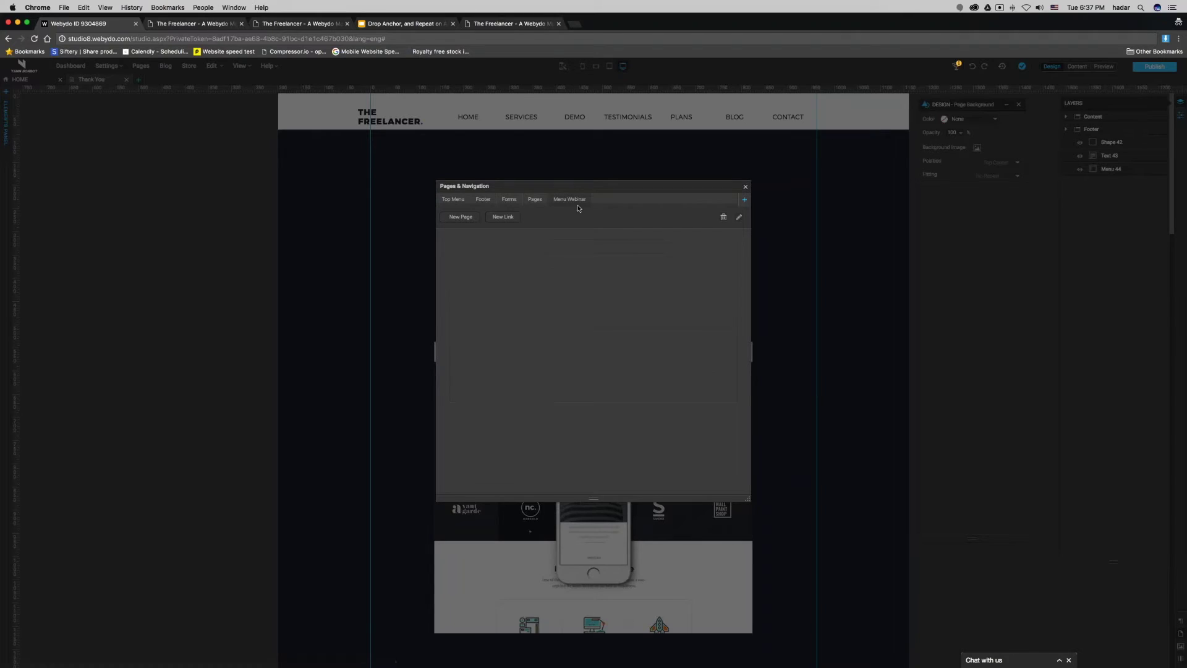
left_click(739, 217)
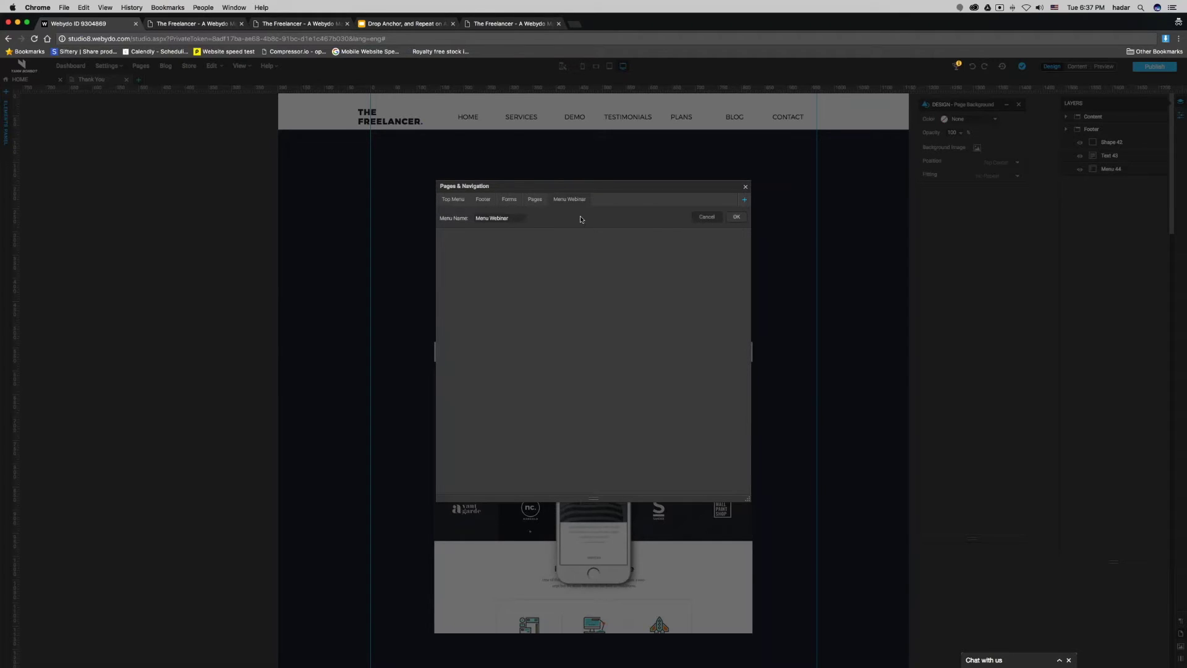
left_click_drag(524, 218, 456, 211)
type("Anchor Menu")
key("Return")
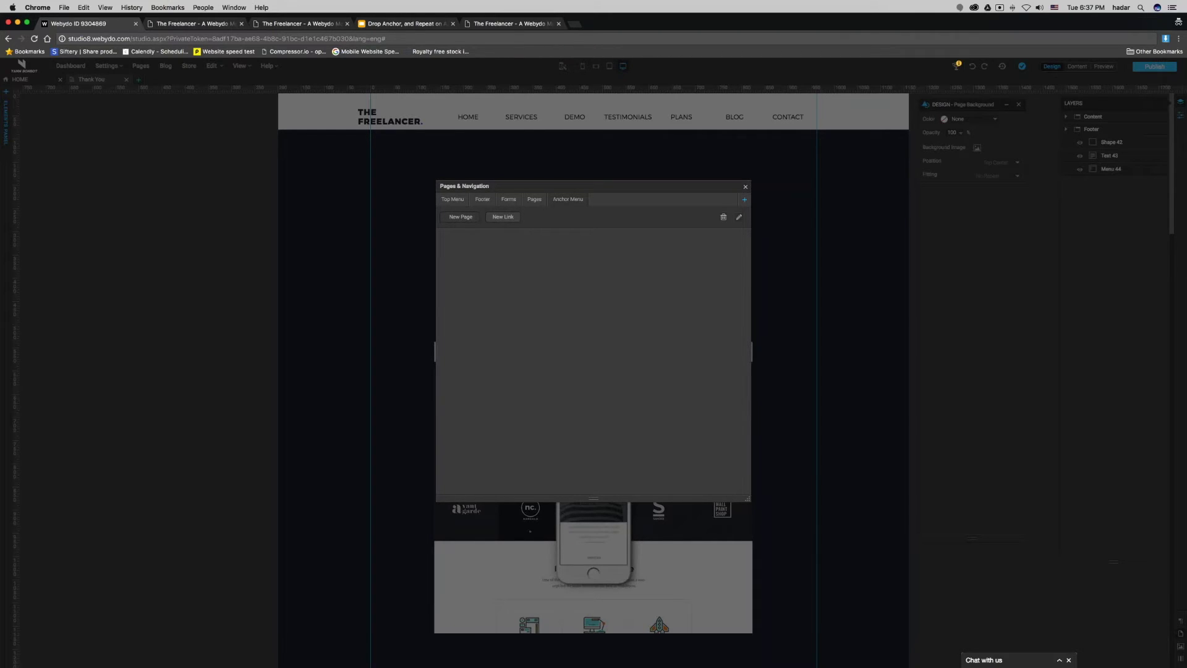
left_click(504, 218)
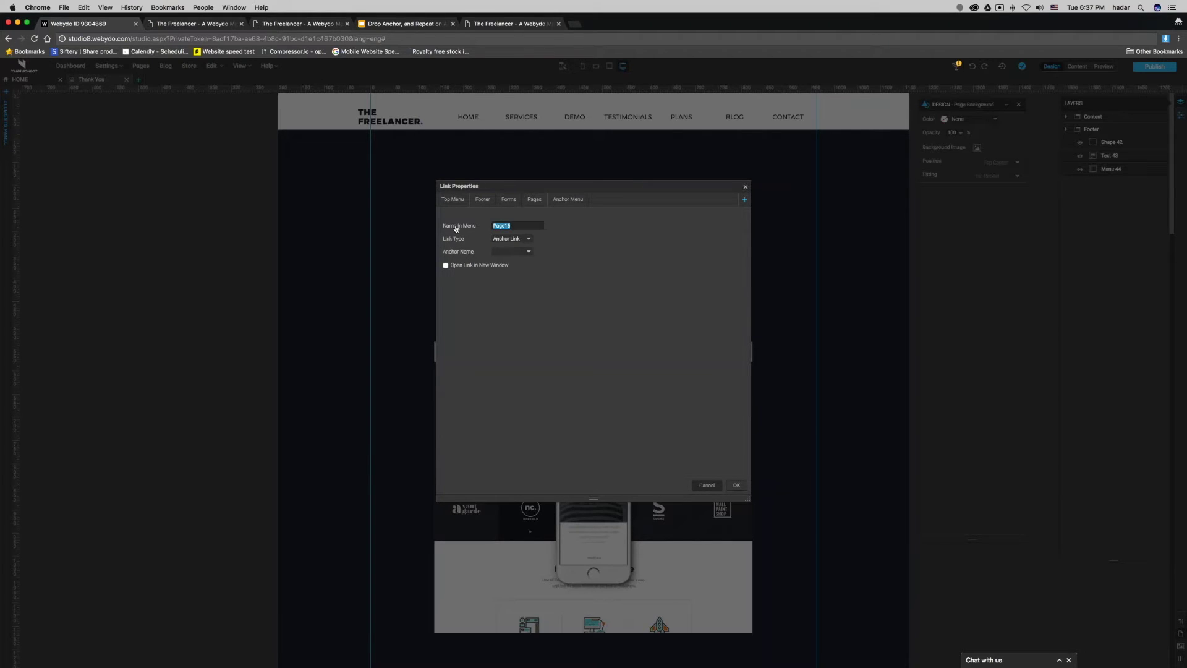
- Add HOME as an internal link to the HOME page, then add SERVICES and DEMO links
type("HOME")
left_click(527, 251)
left_click(525, 249)
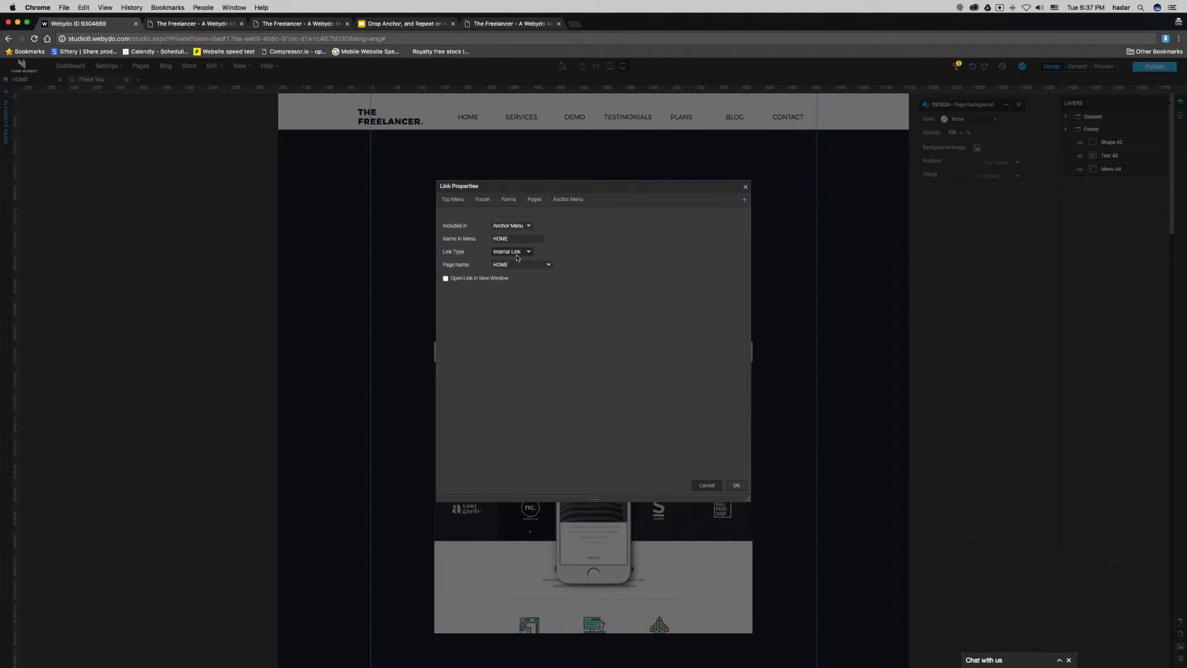
left_click(736, 486)
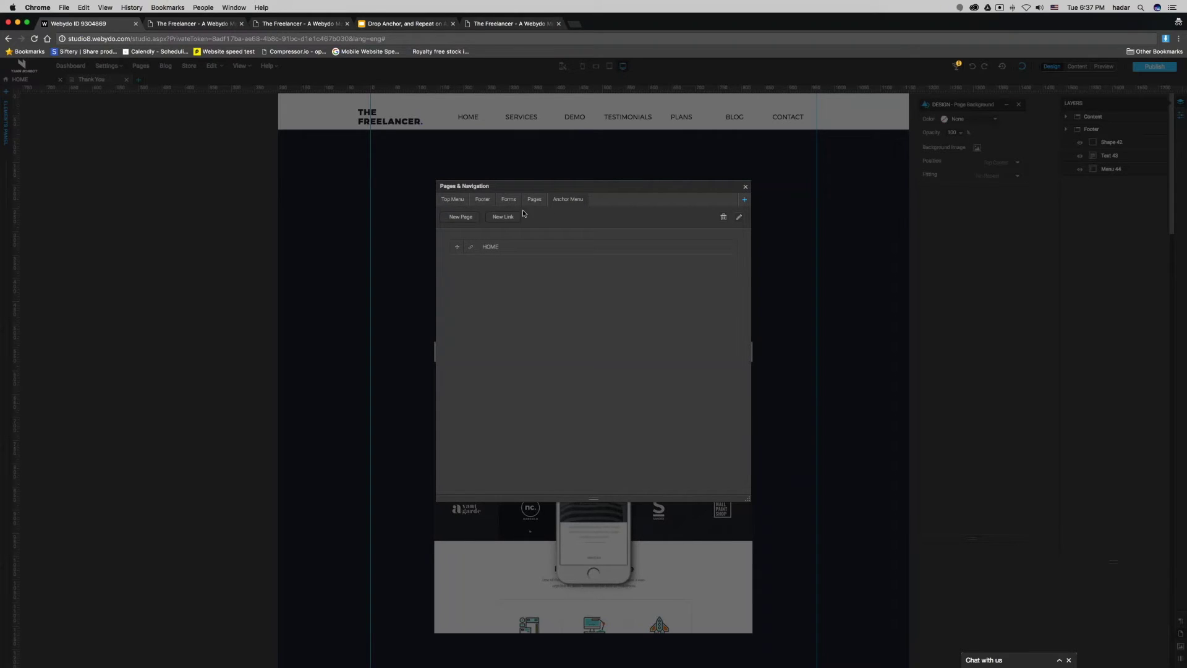
left_click(502, 217)
double_click(506, 241)
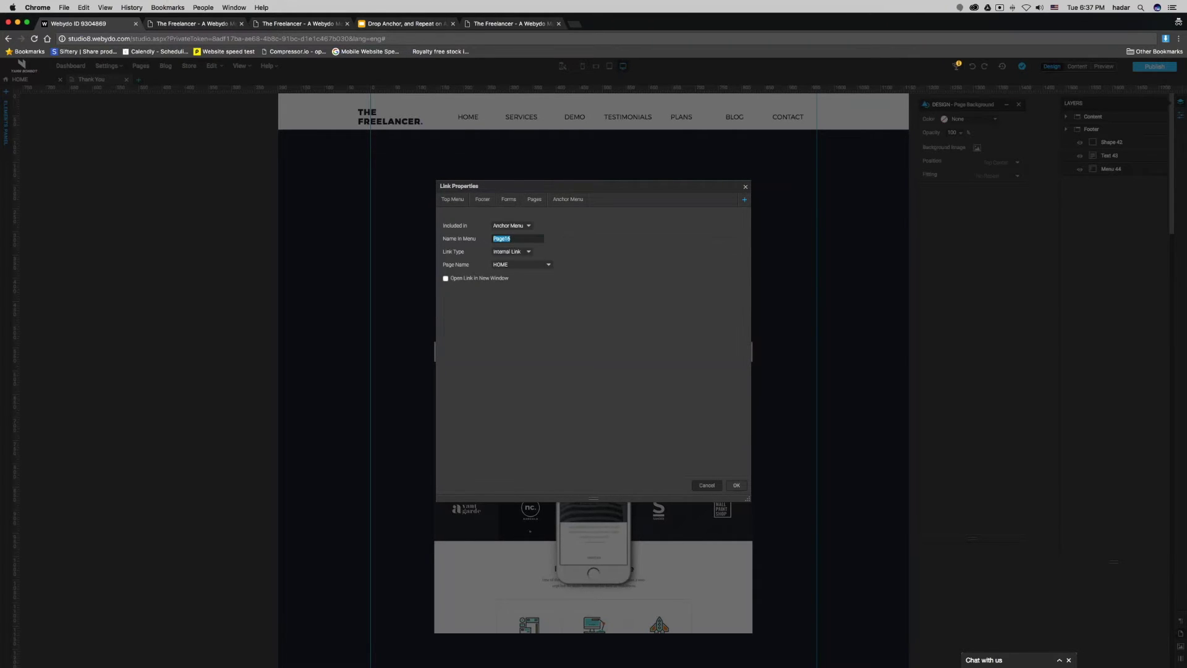
type("SERVICES")
left_click(736, 486)
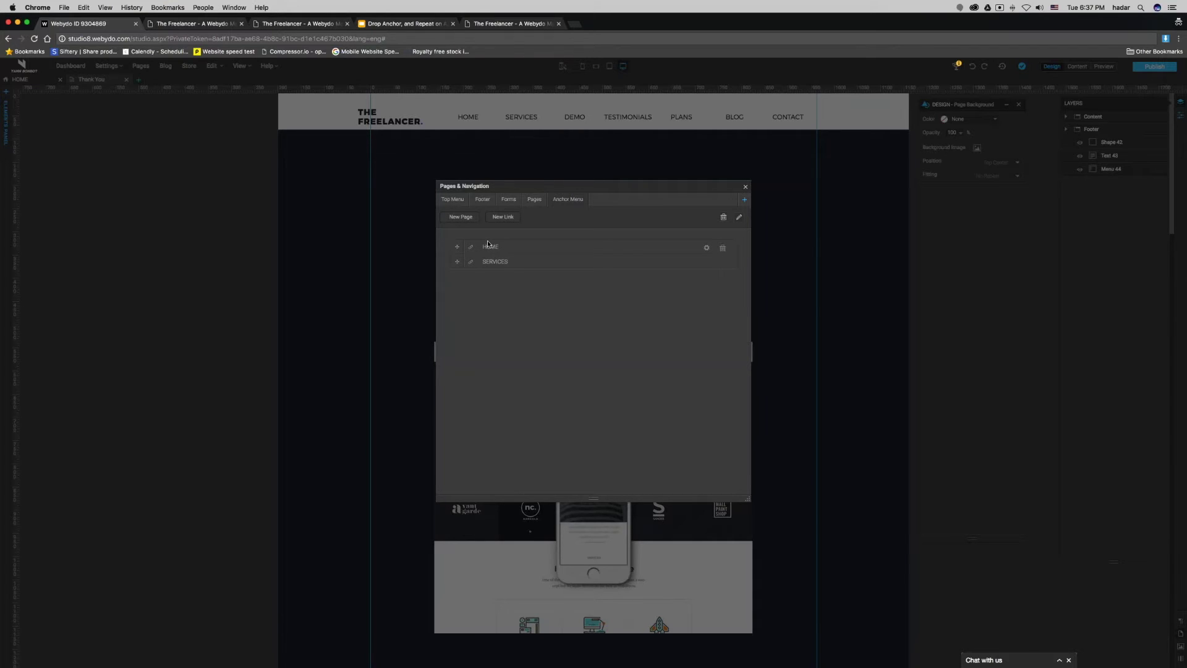
left_click(503, 216)
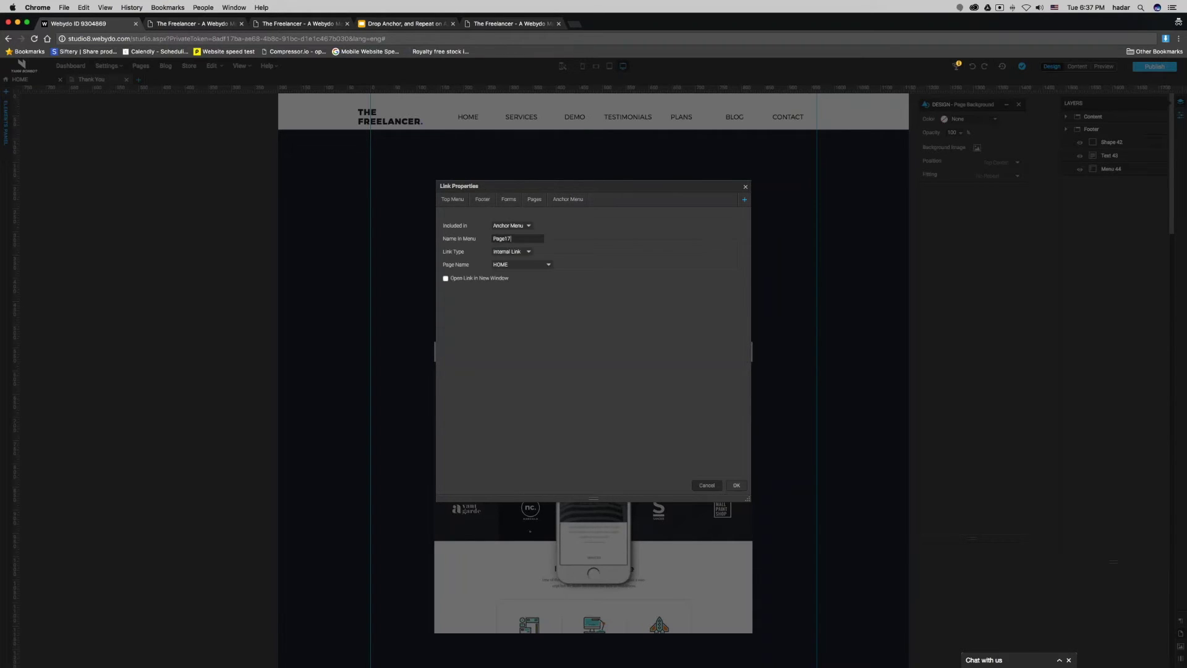
type("FEMO")
left_click(736, 484)
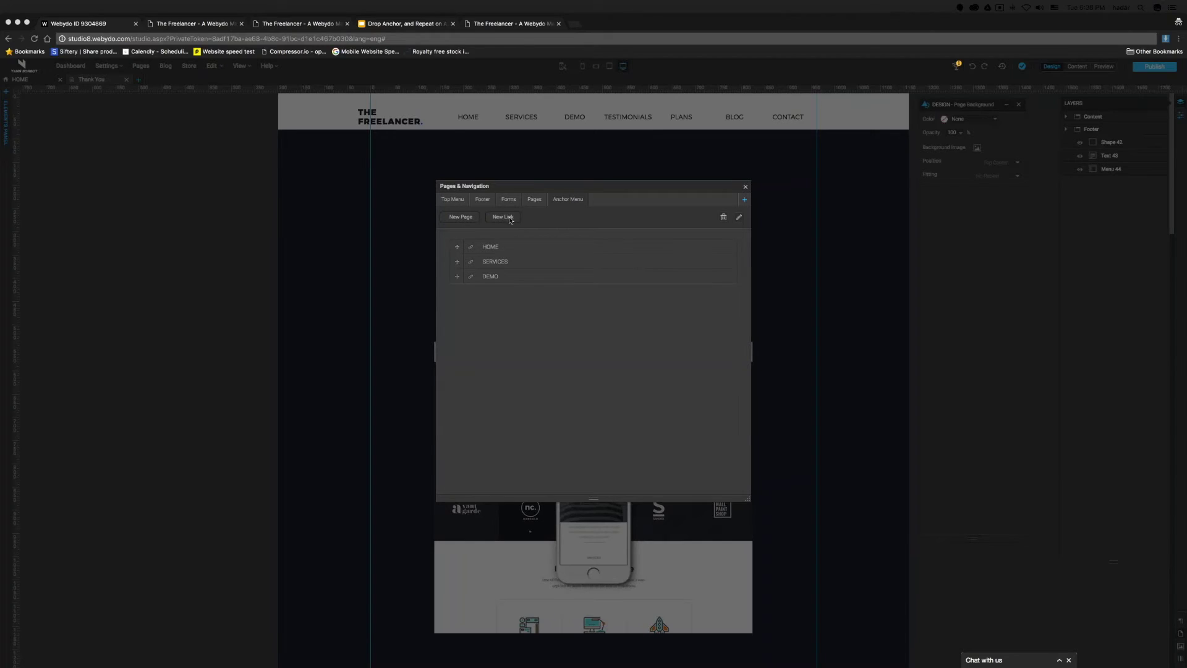
- Add TESTIMONIALS and PLANS links to the Anchor Menu
left_click(502, 217)
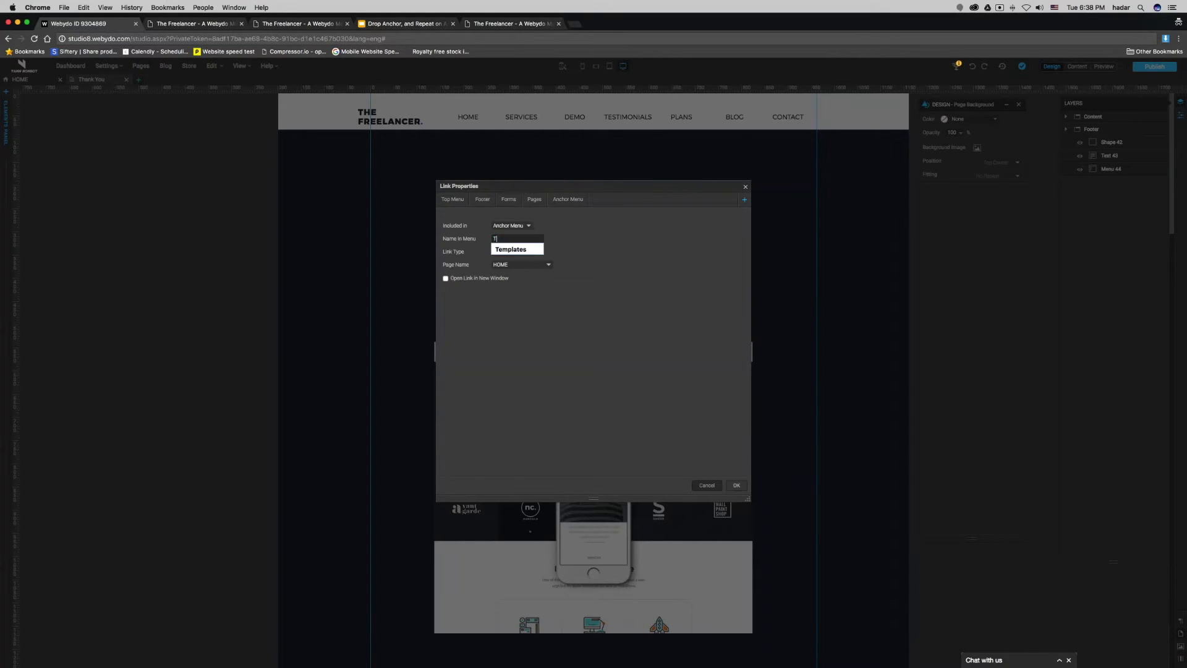
type("TESTIMONIALS")
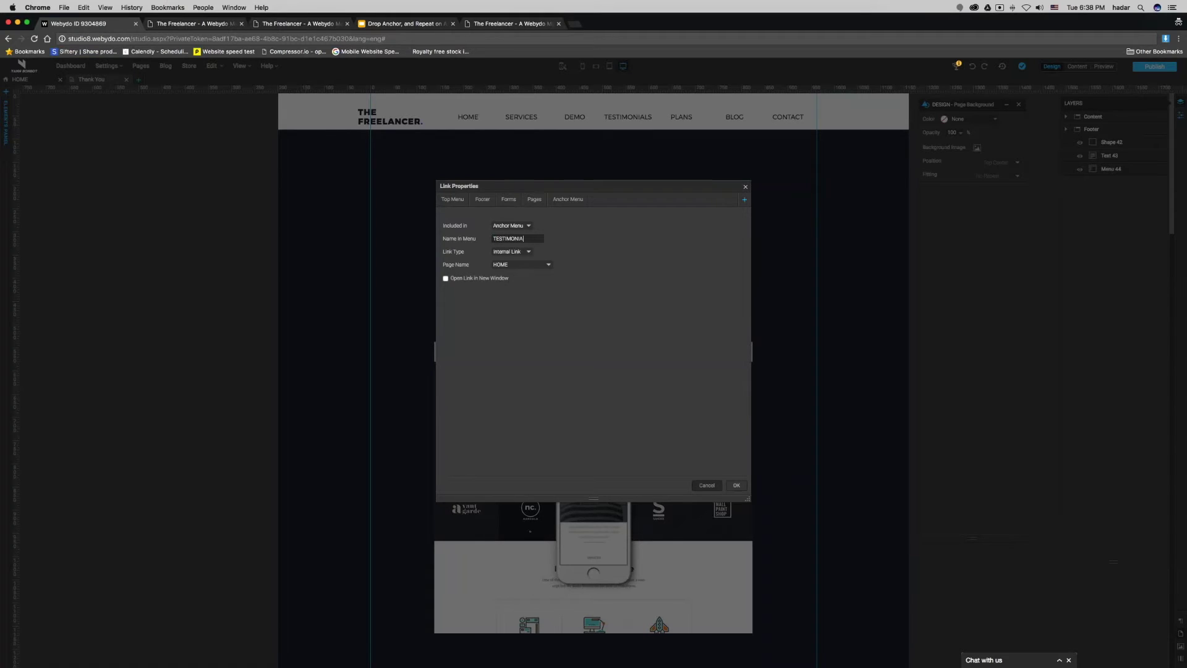
left_click(737, 486)
left_click(503, 217)
double_click(502, 238)
type("OP")
type("PLANS")
left_click(736, 485)
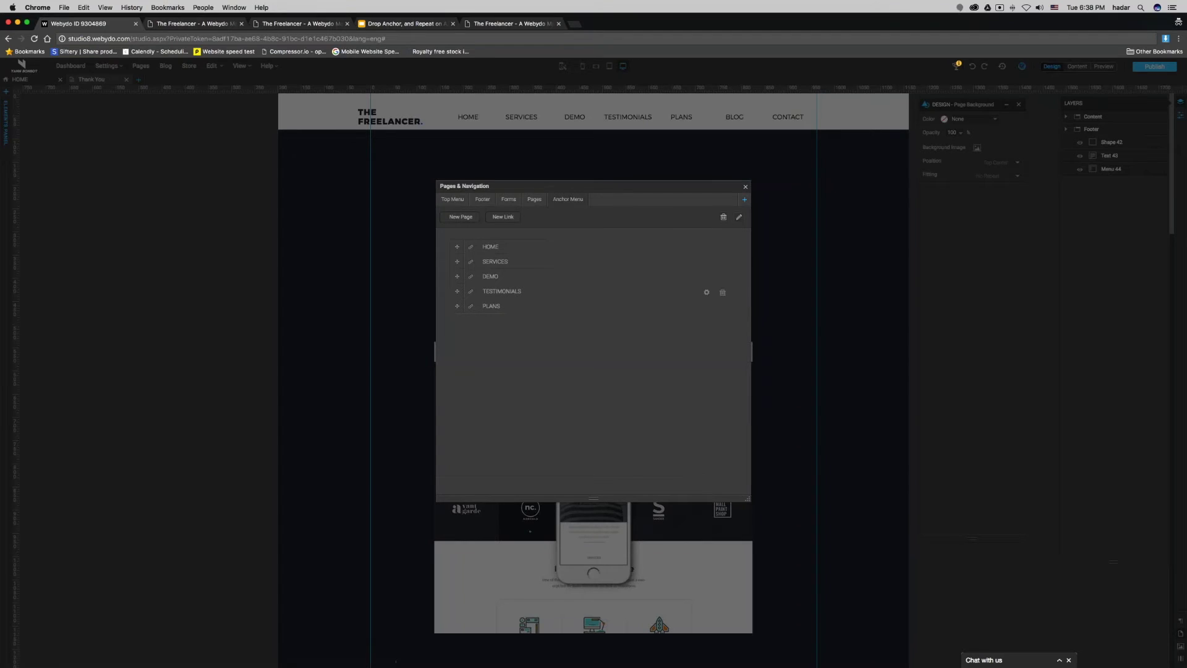
- Add BLOG and CONTACT links, close Pages & Navigation and go to the HOME page
left_click(504, 218)
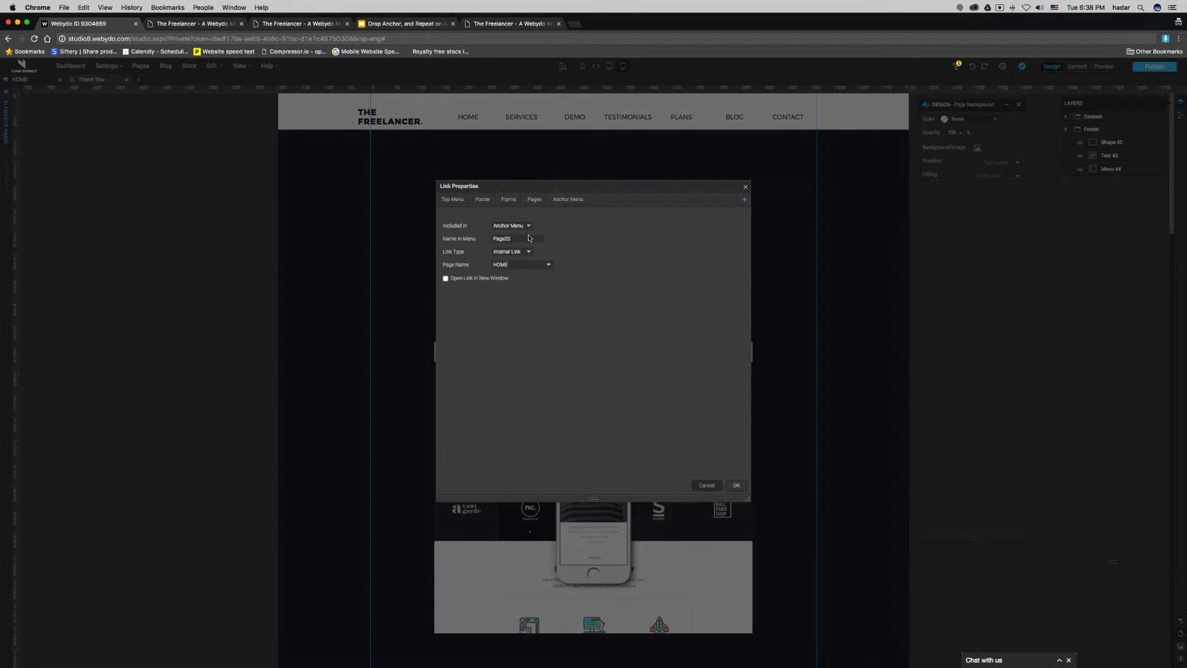
left_click_drag(527, 238, 447, 240)
type("BLOG")
key("Return")
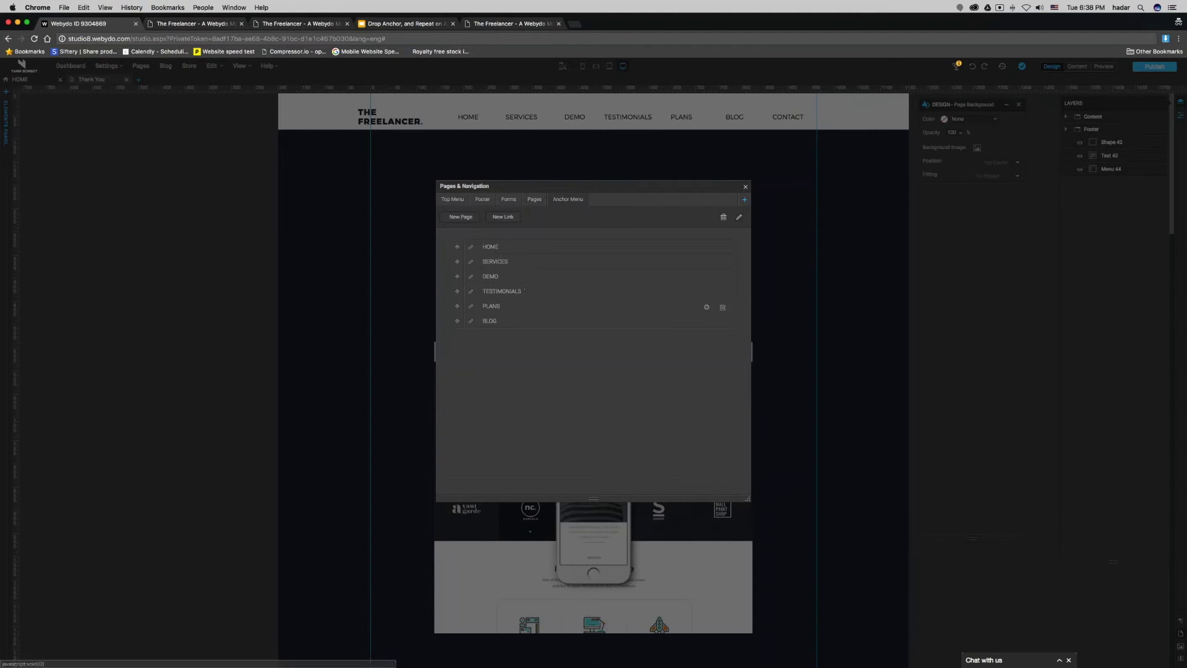
left_click(498, 217)
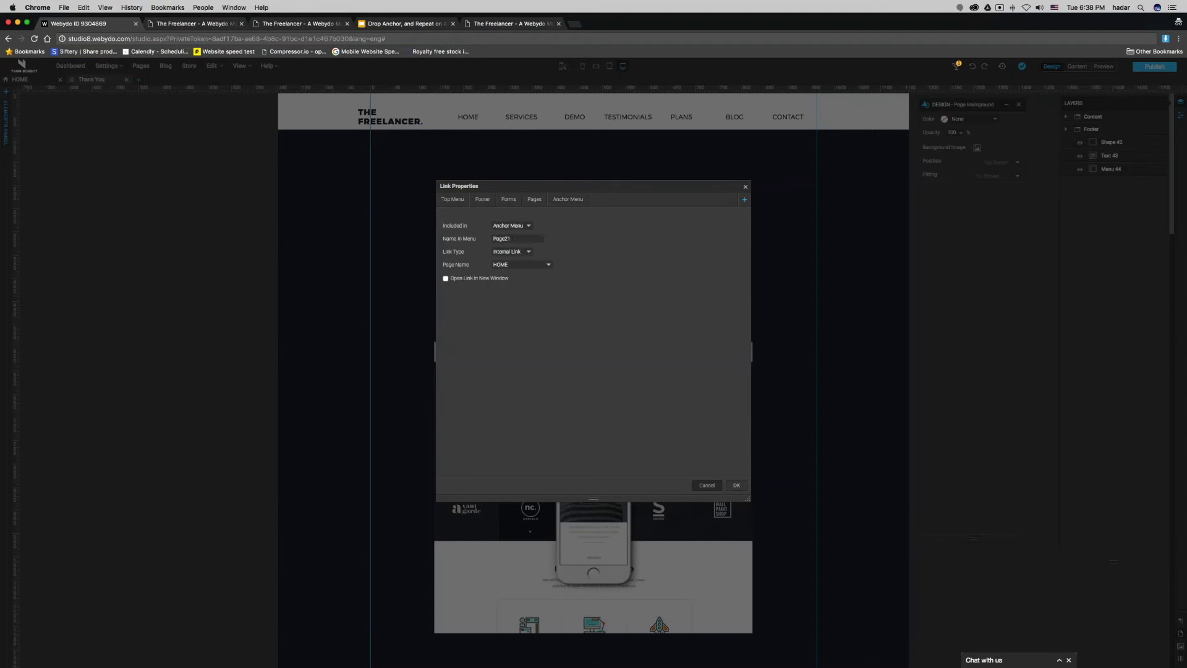
type("CONTACT")
left_click(737, 484)
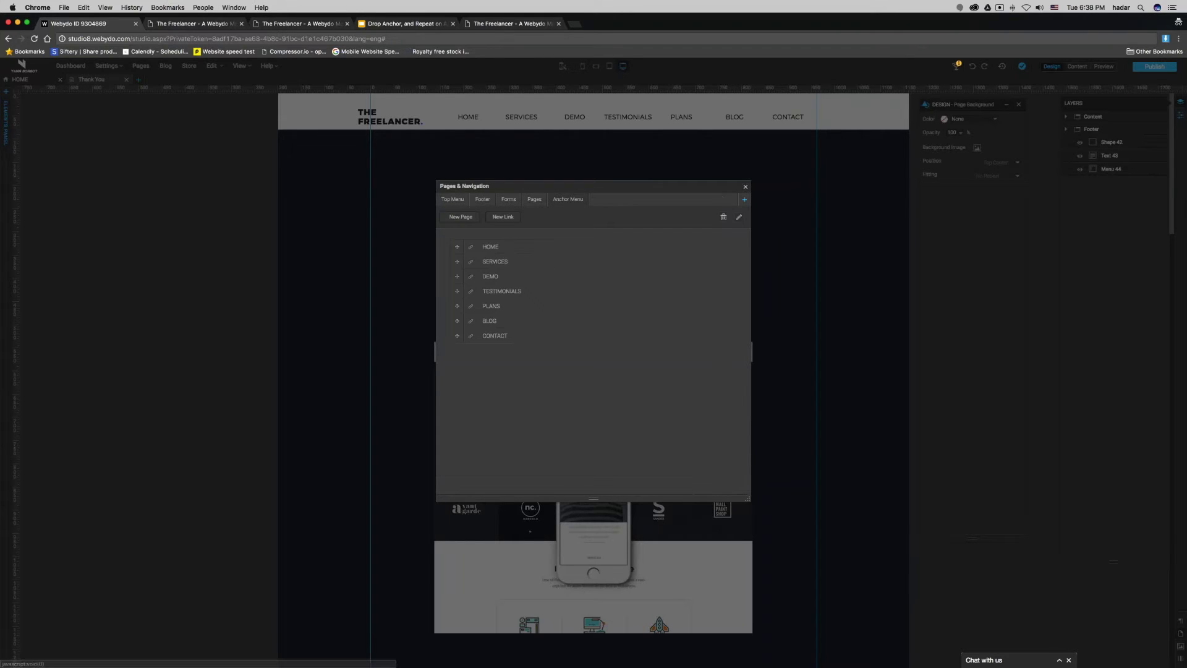
left_click(745, 186)
left_click(20, 79)
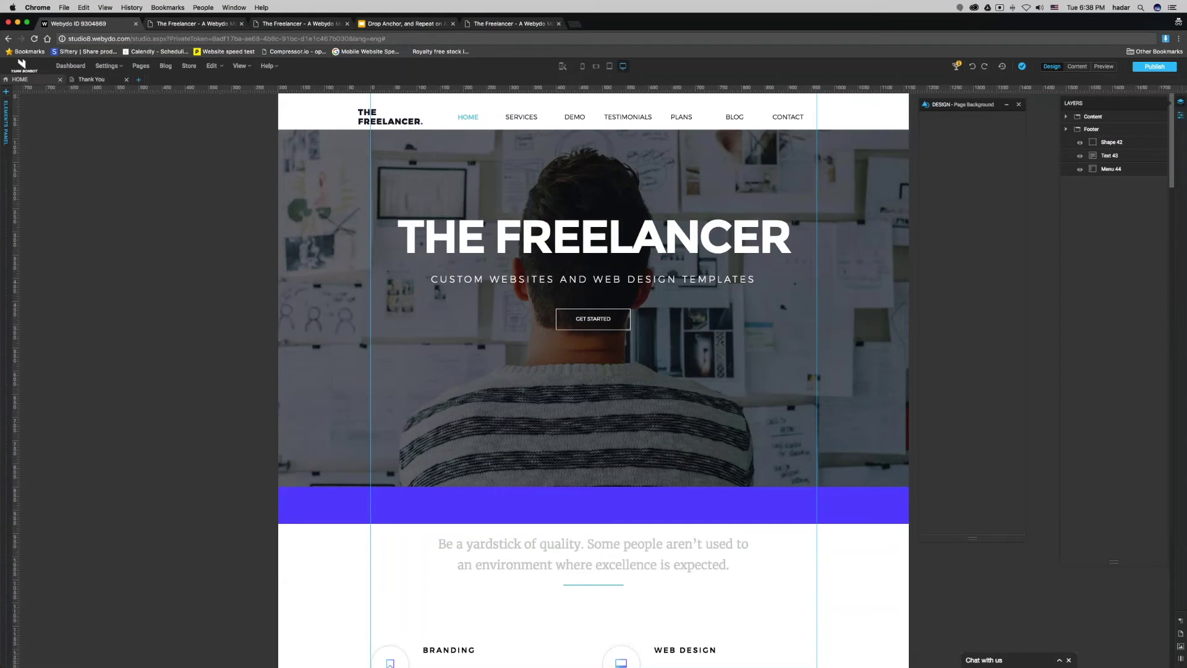
- Stop the header navigation menu from repeating on the Thank You page
left_click(91, 80)
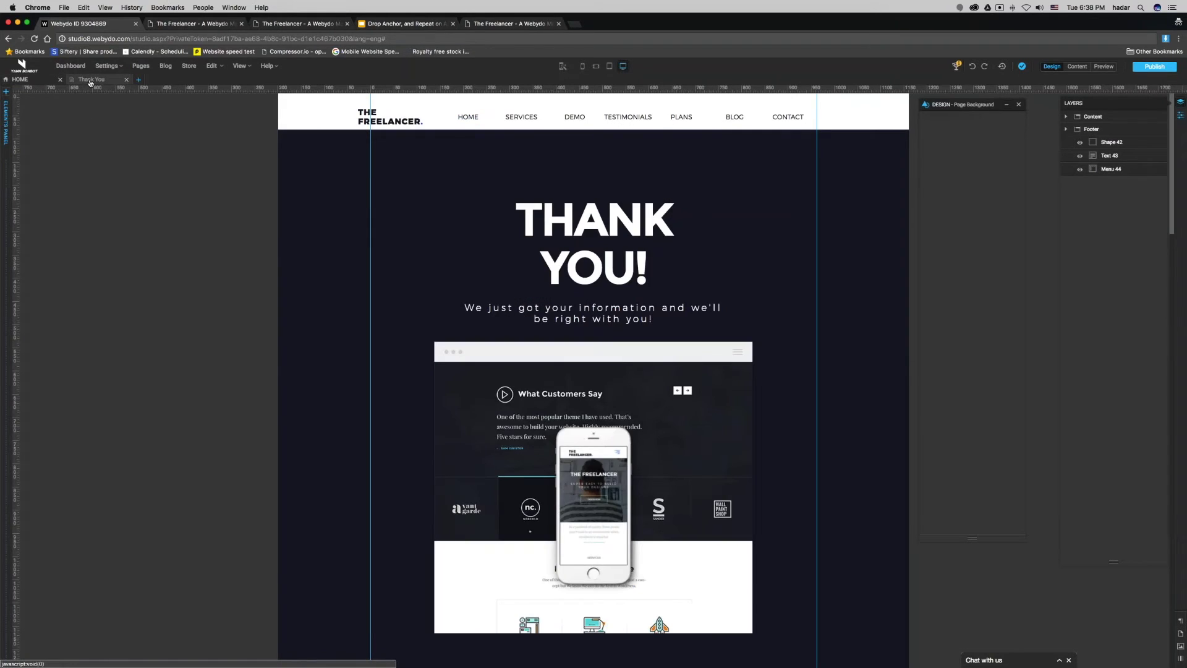
left_click(610, 122)
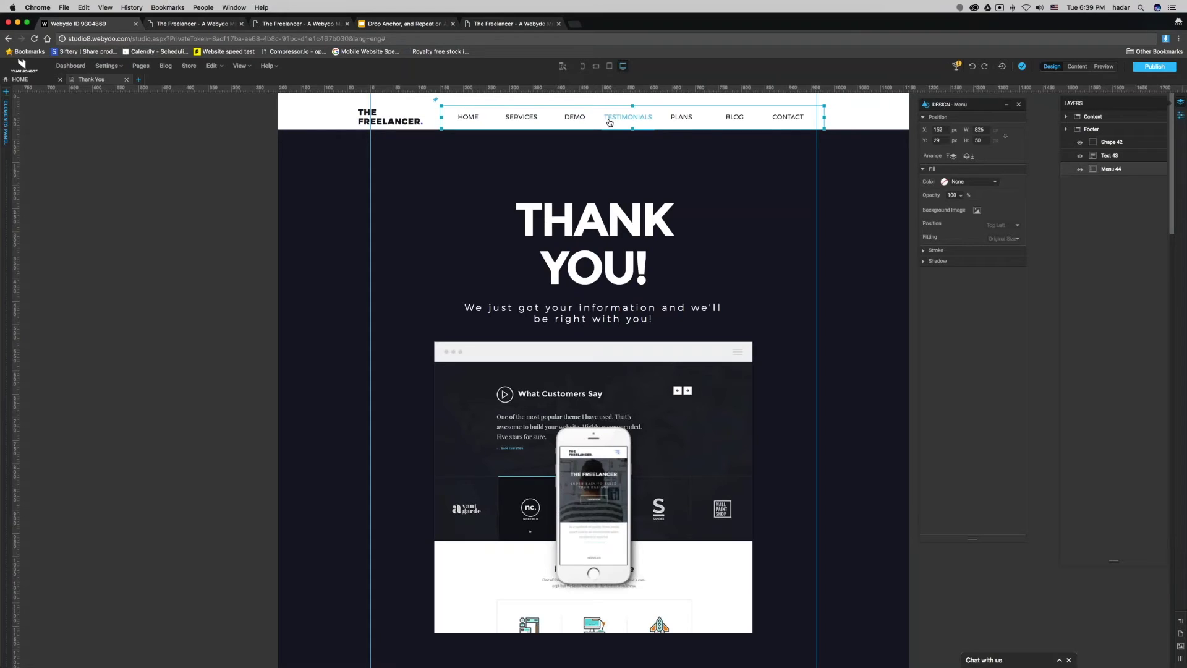
right_click(759, 122)
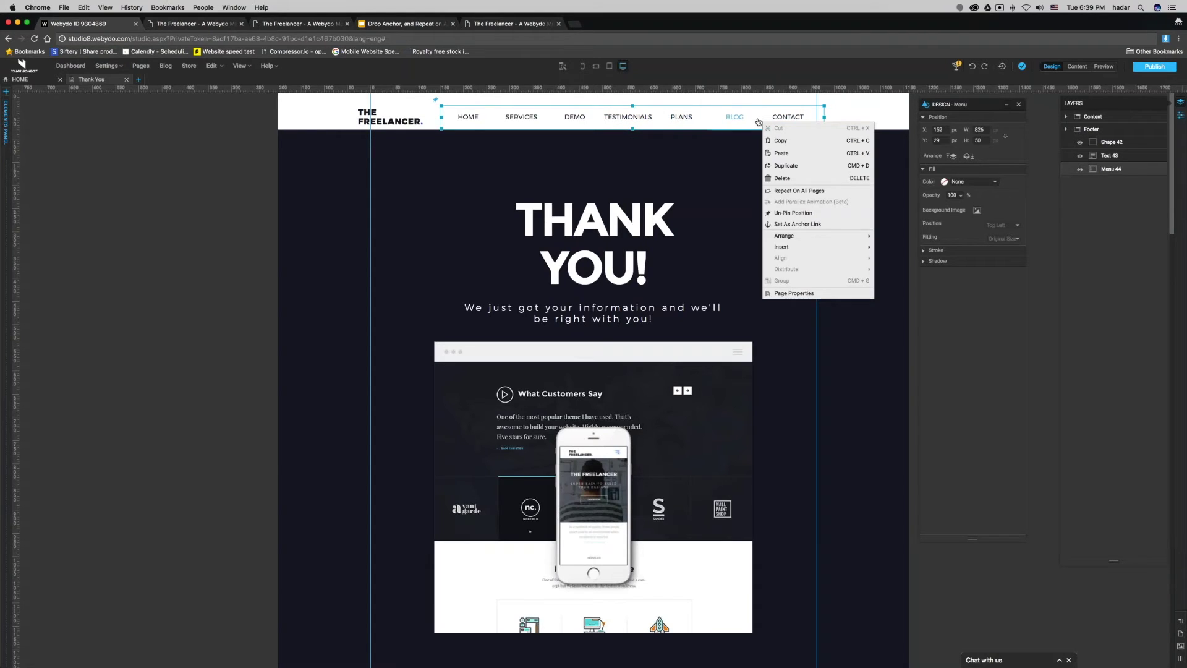
left_click(799, 190)
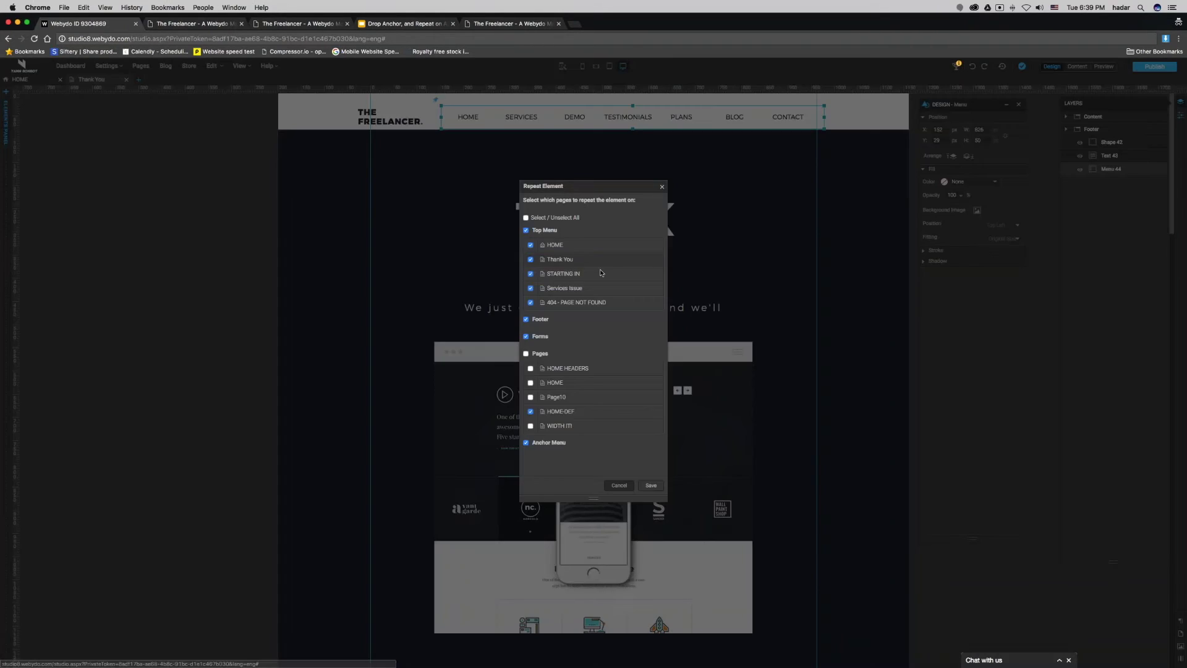
left_click(531, 259)
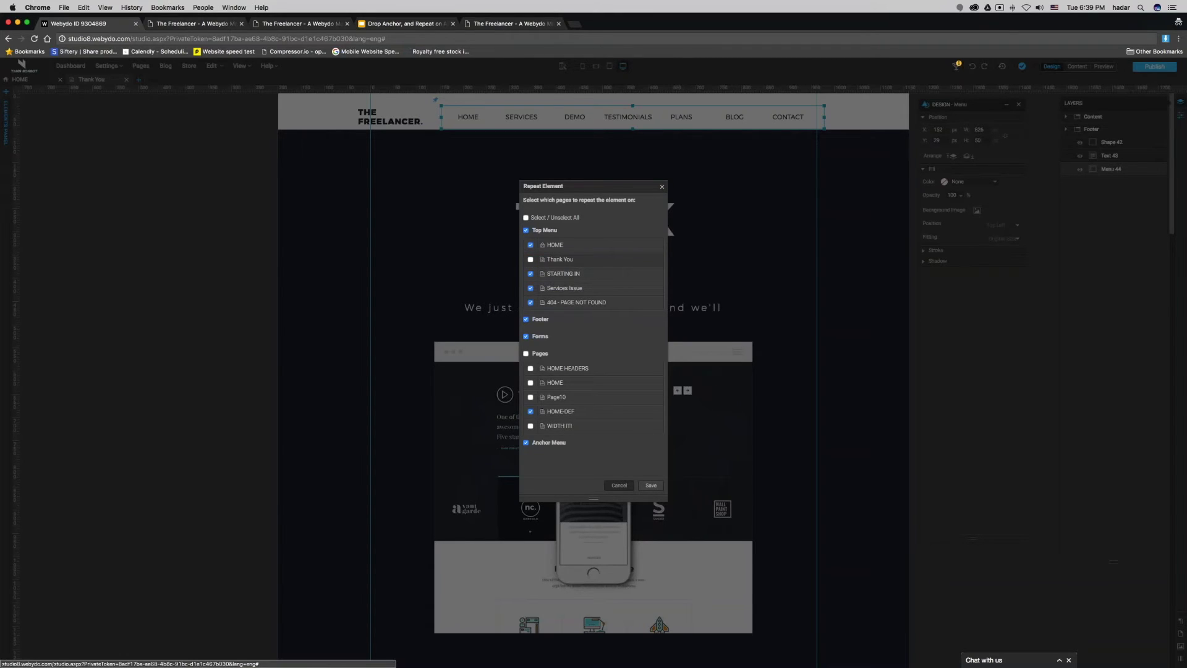
left_click(651, 485)
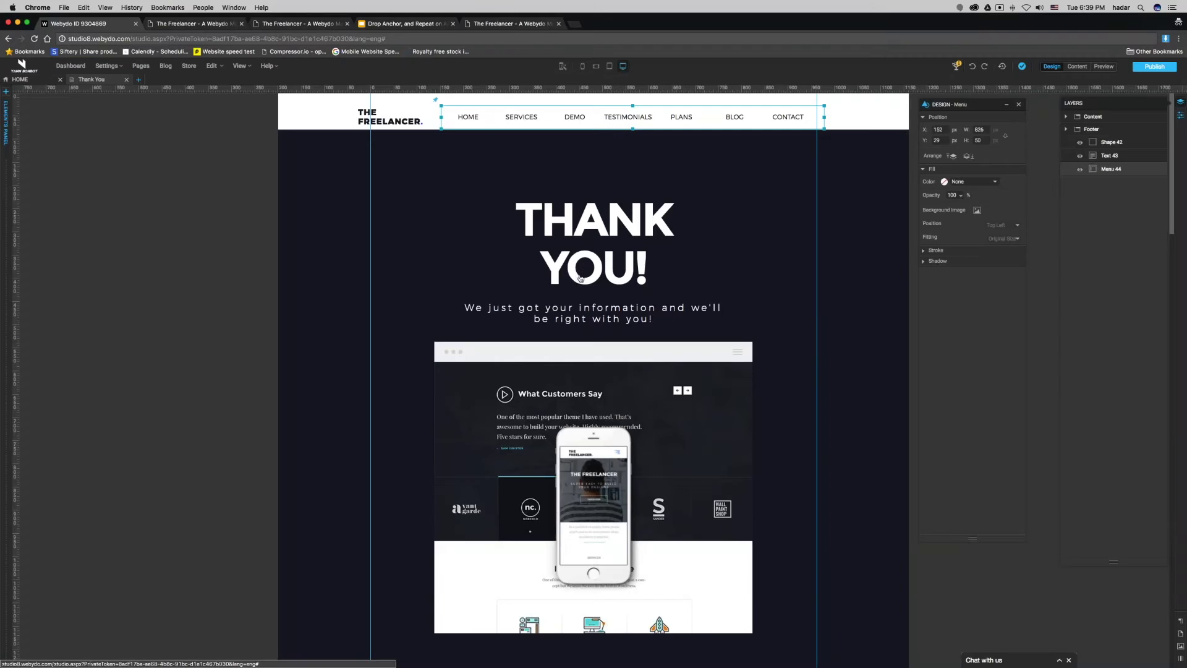
- Duplicate the header menu off-canvas excluding Thank You, then undo the change
right_click(617, 118)
left_click(640, 164)
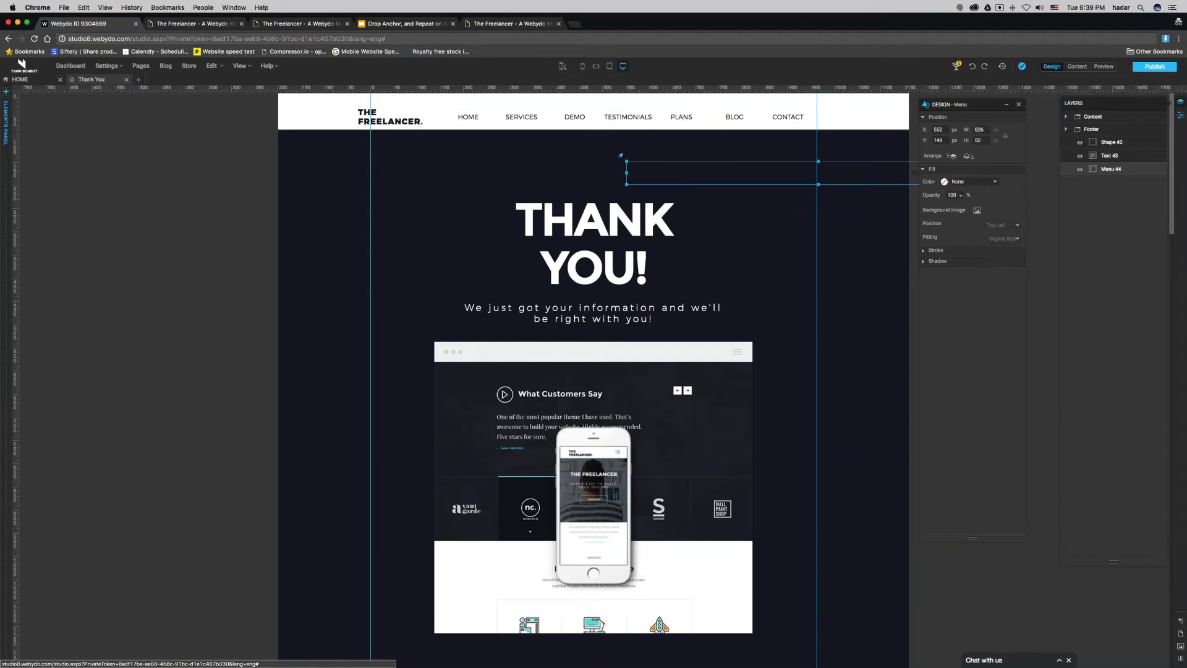
left_click_drag(678, 178, 133, 190)
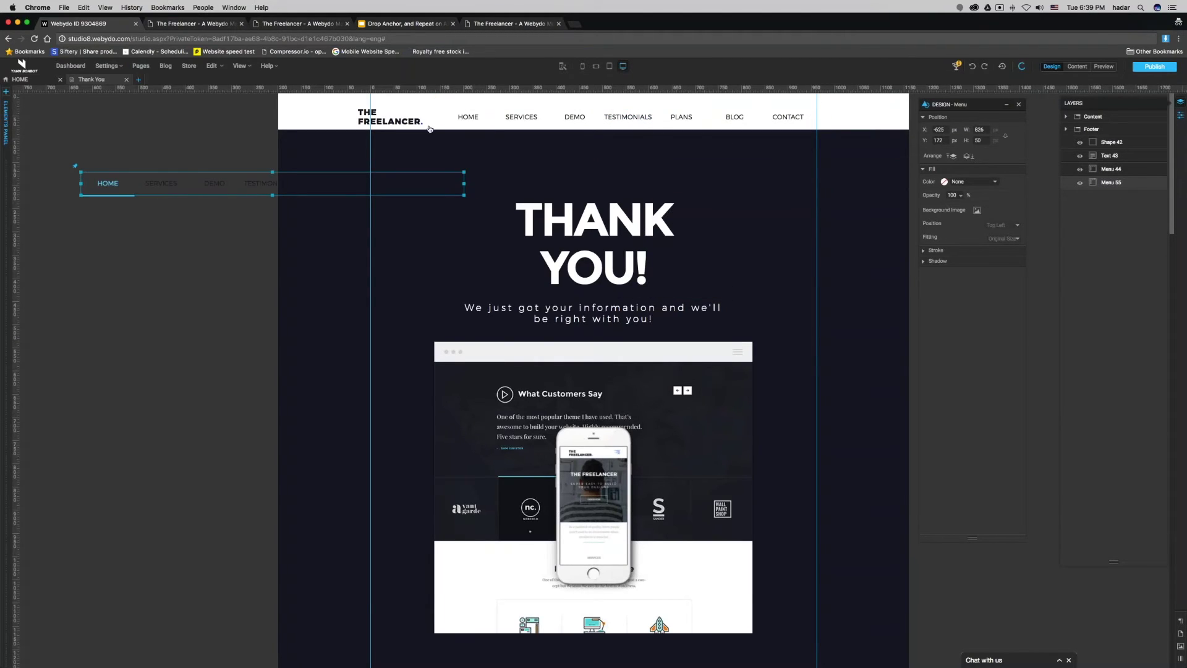
right_click(187, 193)
left_click(223, 256)
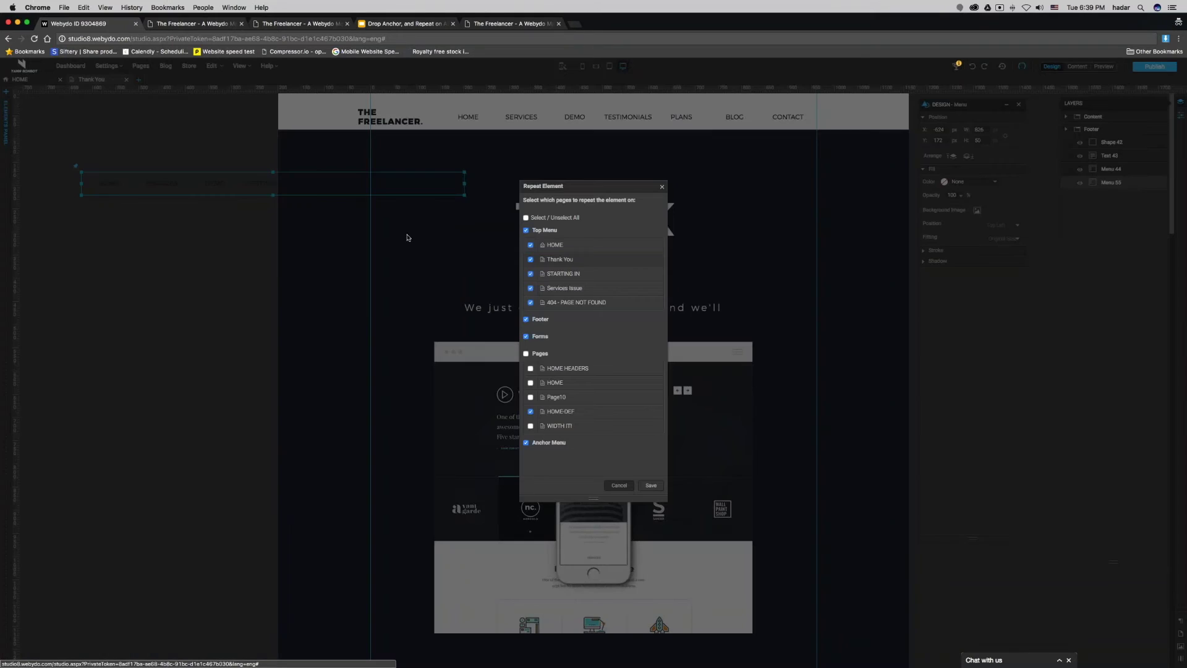
left_click(530, 259)
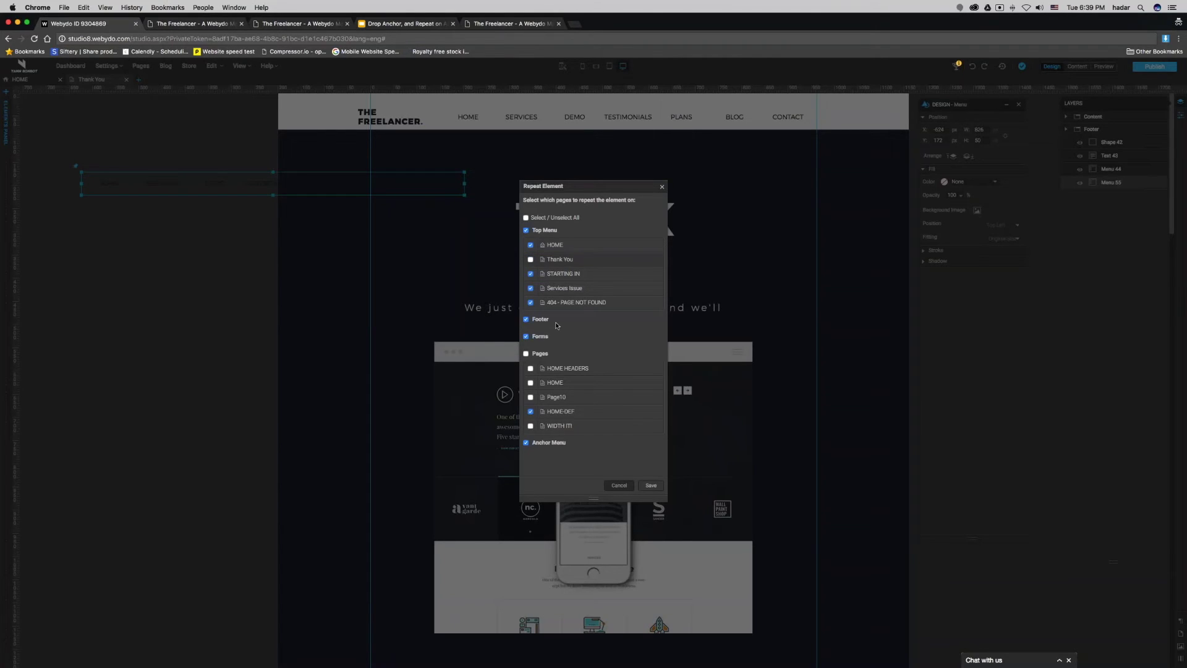
left_click(651, 486)
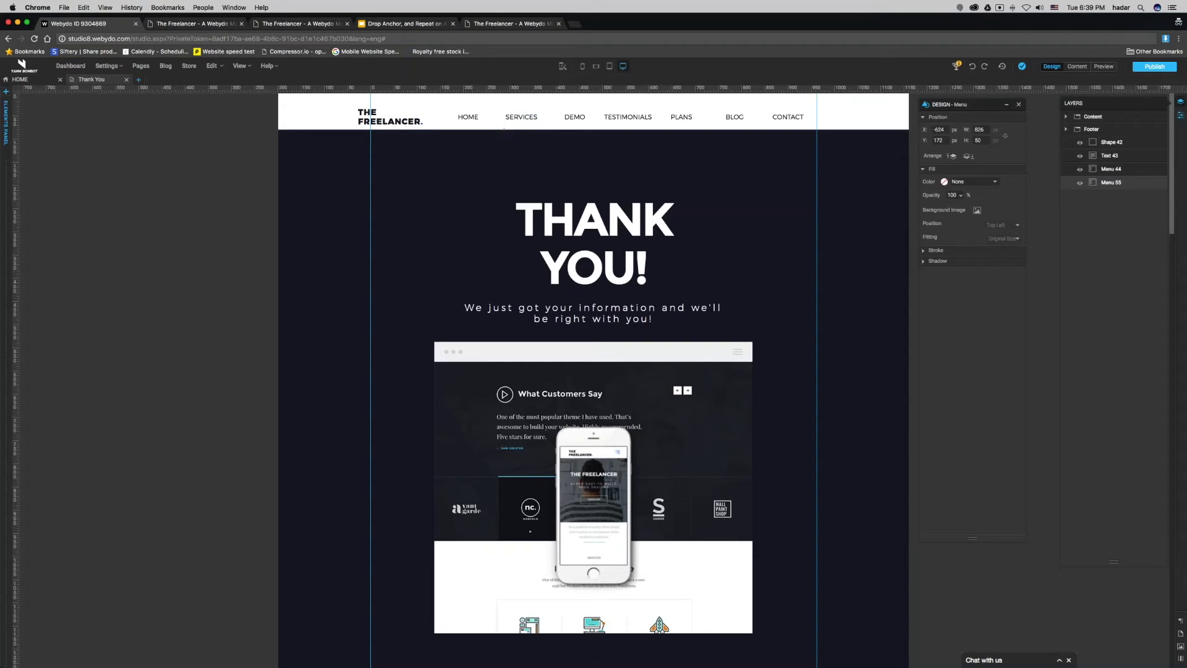
left_click(973, 67)
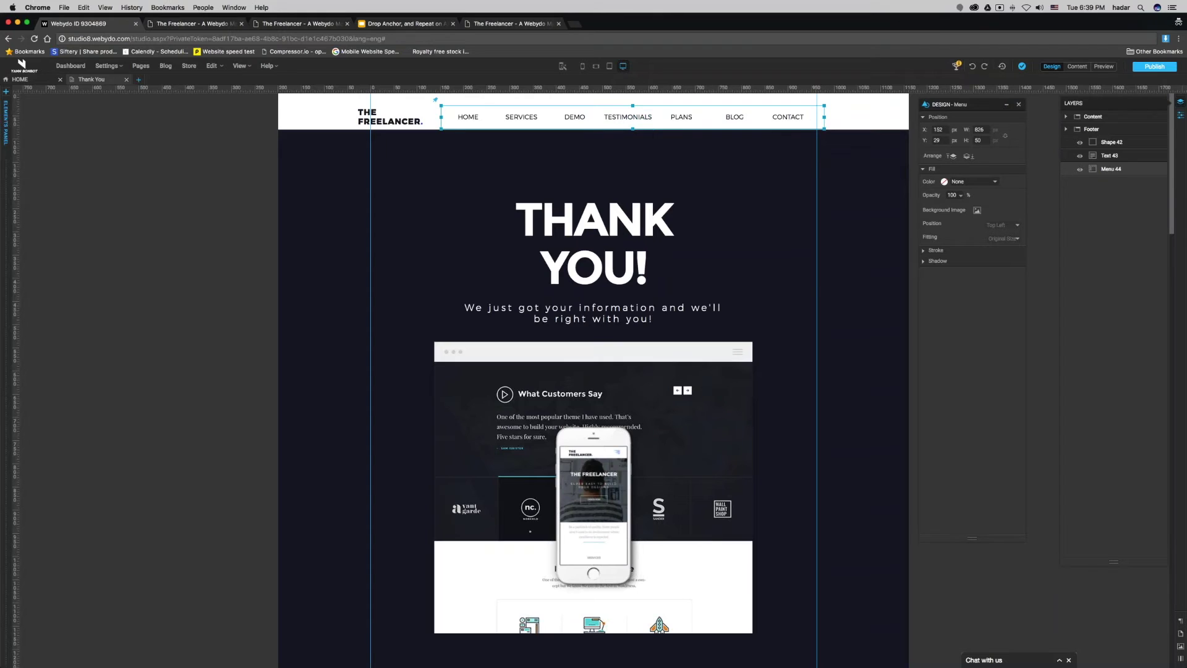
- After reloading, set the off-canvas menu copy to repeat on no pages and copy it
key("super+r")
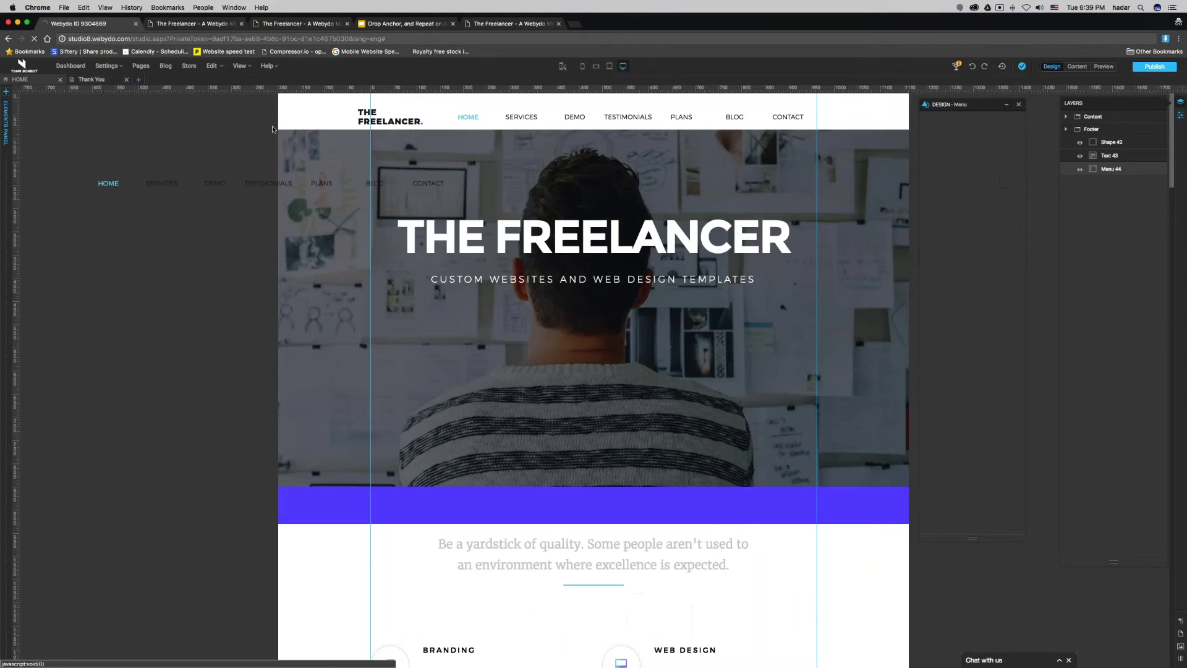
left_click(162, 184)
right_click(162, 184)
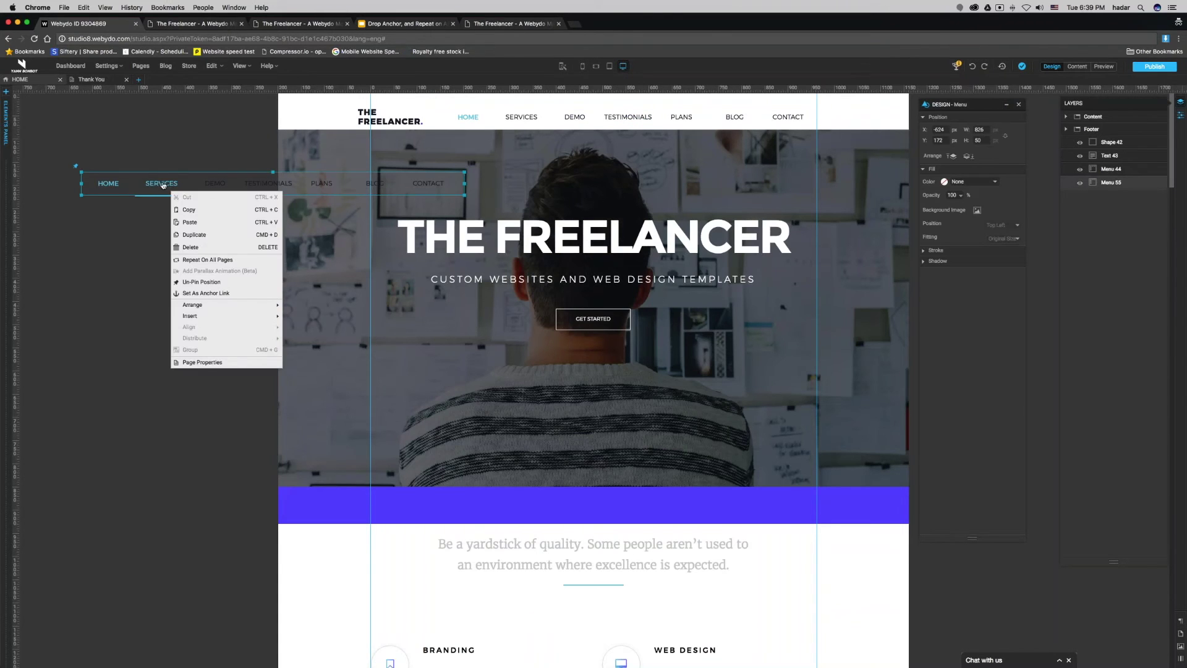
left_click(196, 260)
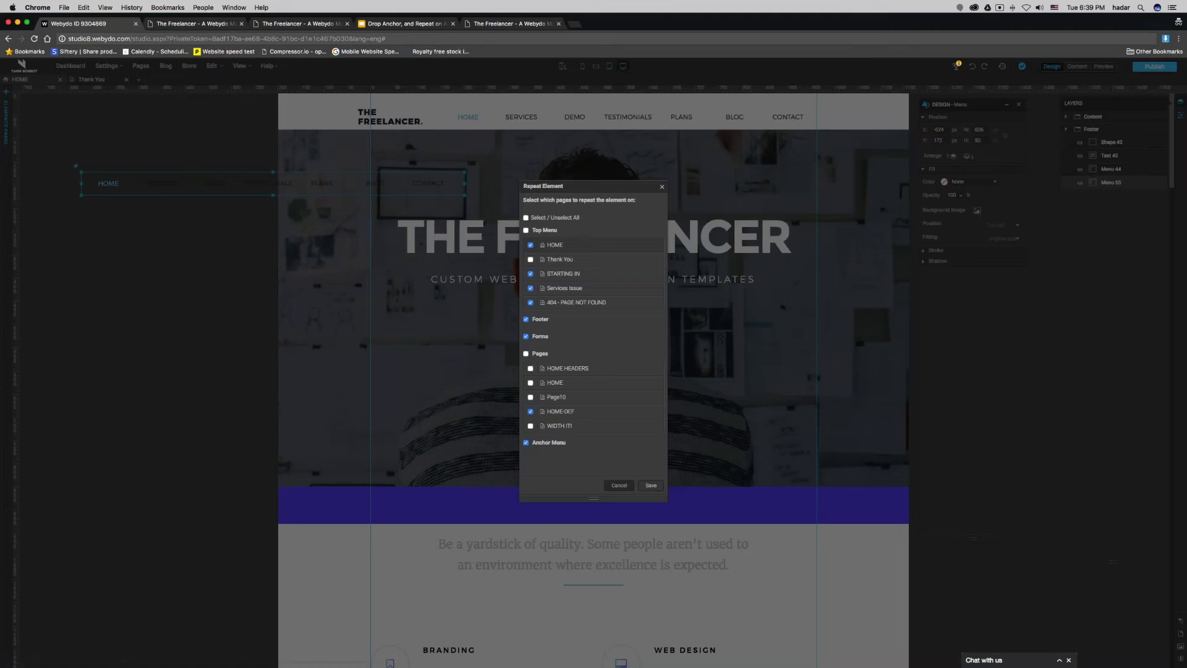
left_click(525, 218)
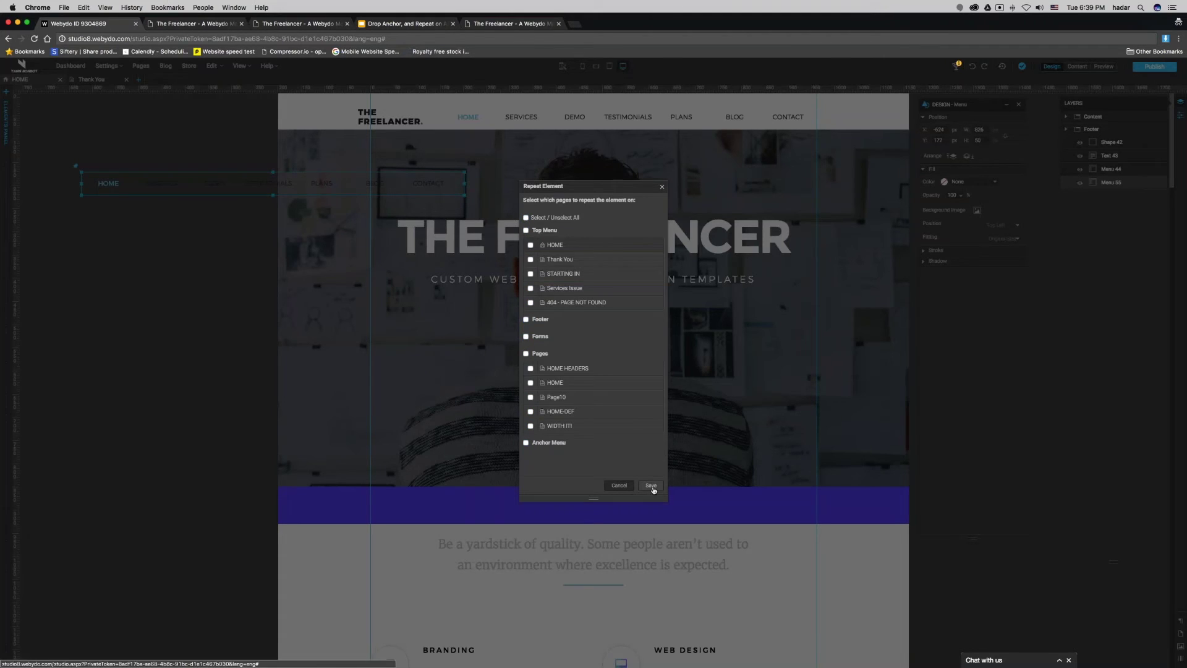
left_click(651, 485)
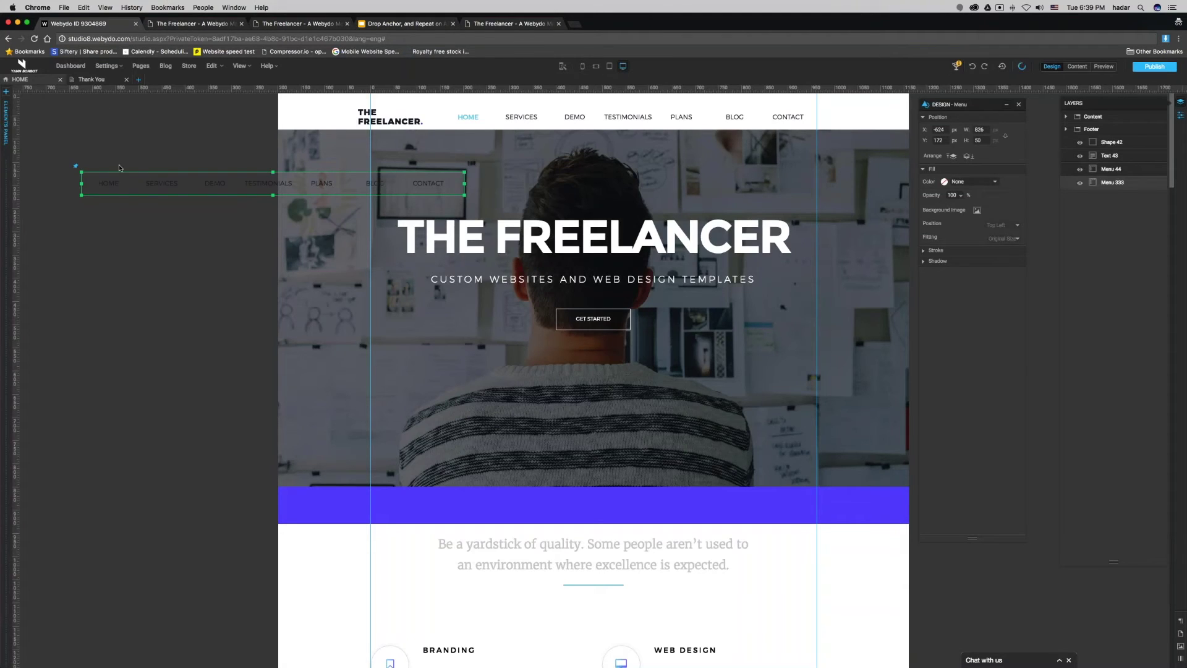
right_click(124, 191)
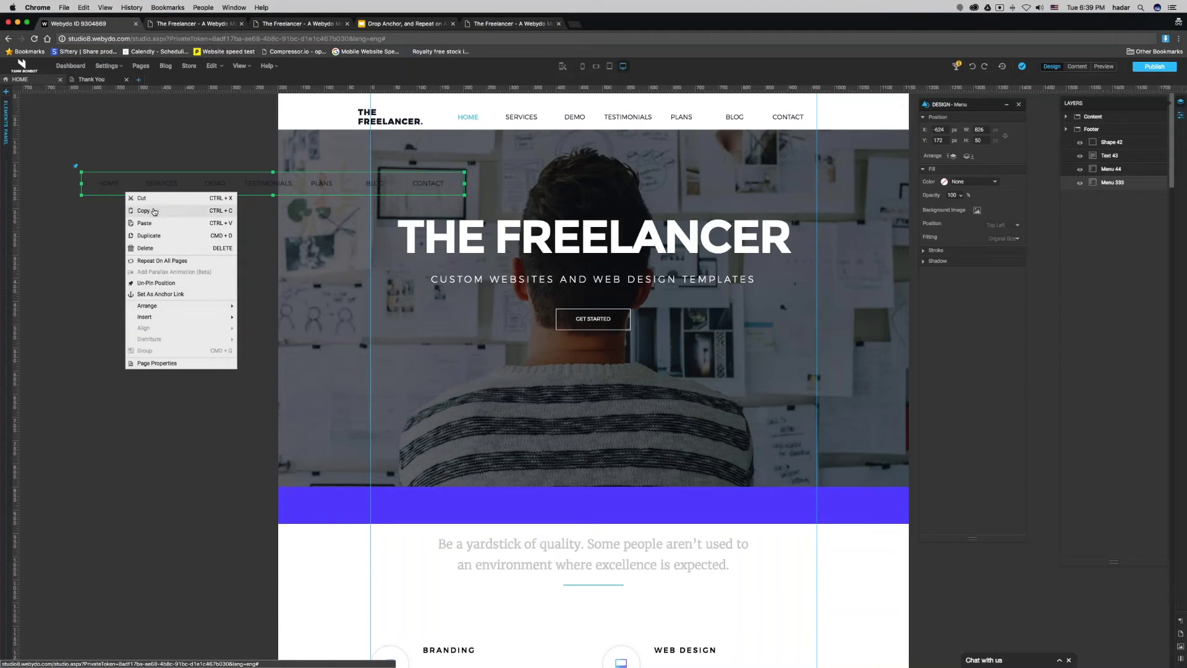
left_click(152, 210)
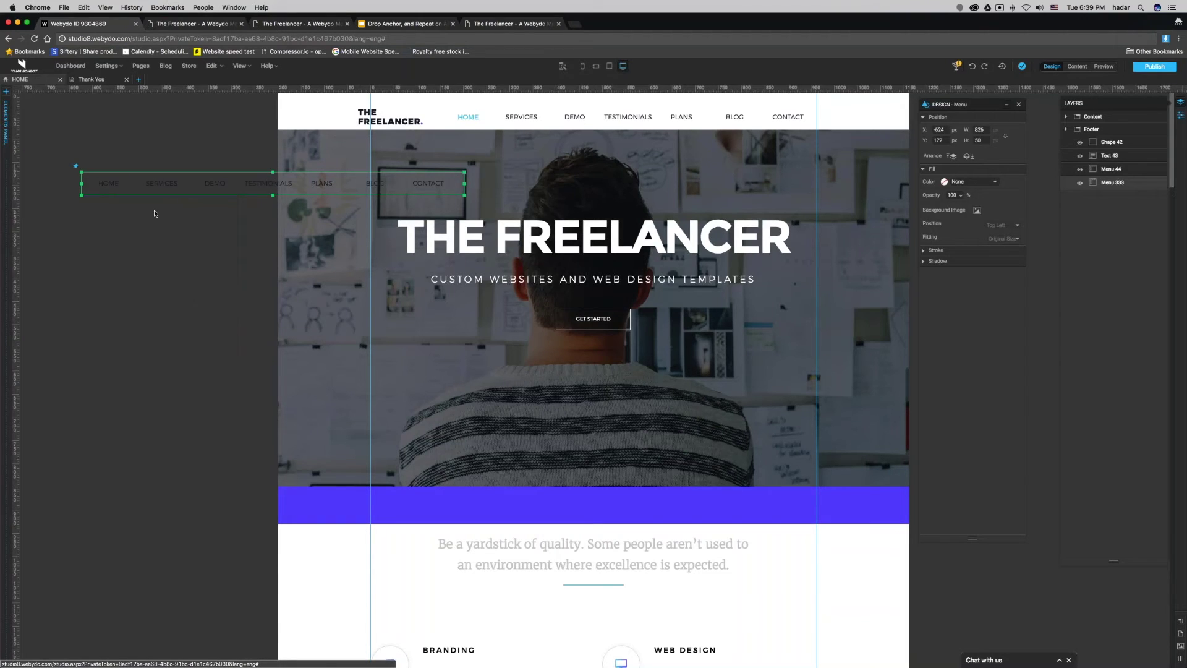
left_click(91, 79)
- Paste the copied menu onto the Thank You page and delete the copy from HOME
right_click(71, 240)
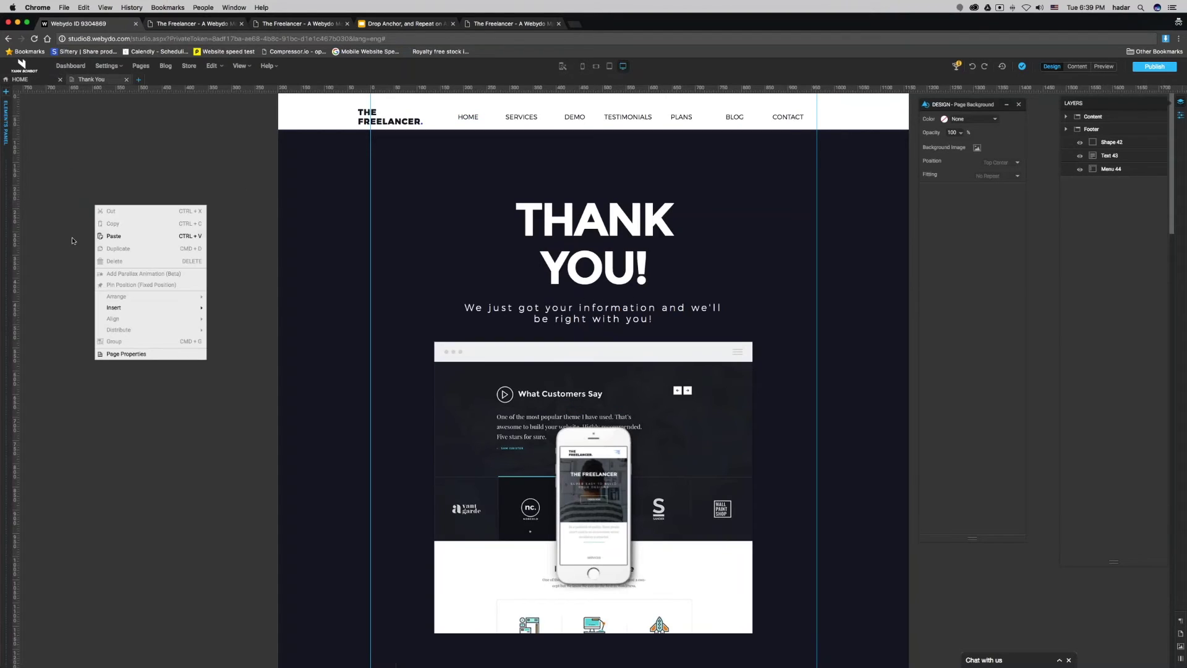
left_click(114, 235)
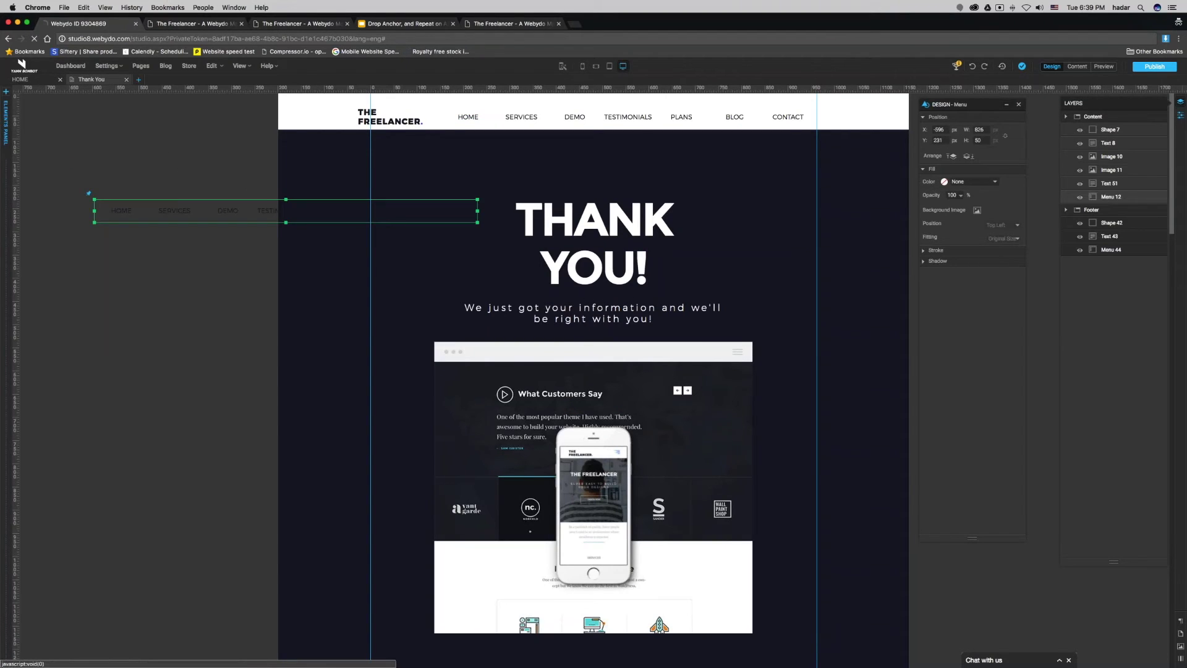
left_click(20, 79)
left_click(176, 188)
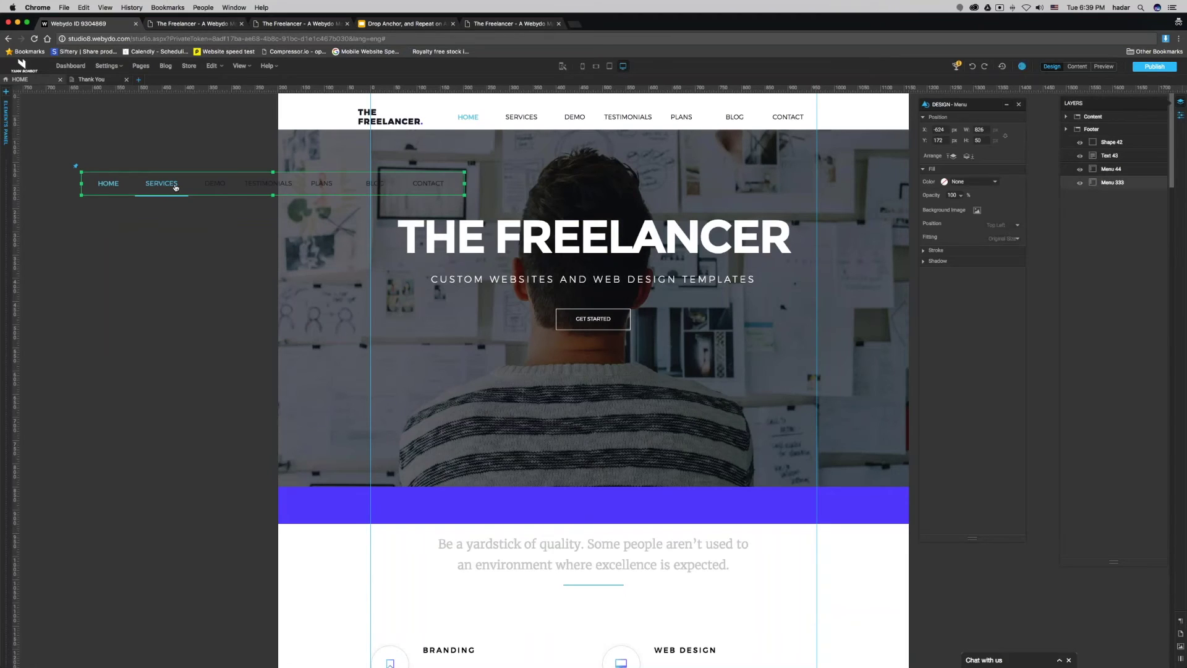
key("Delete")
- Restrict the header menu's repeat pages to HOME HEADERS, WIDTH ITI and HOME-DEF
left_click(92, 79)
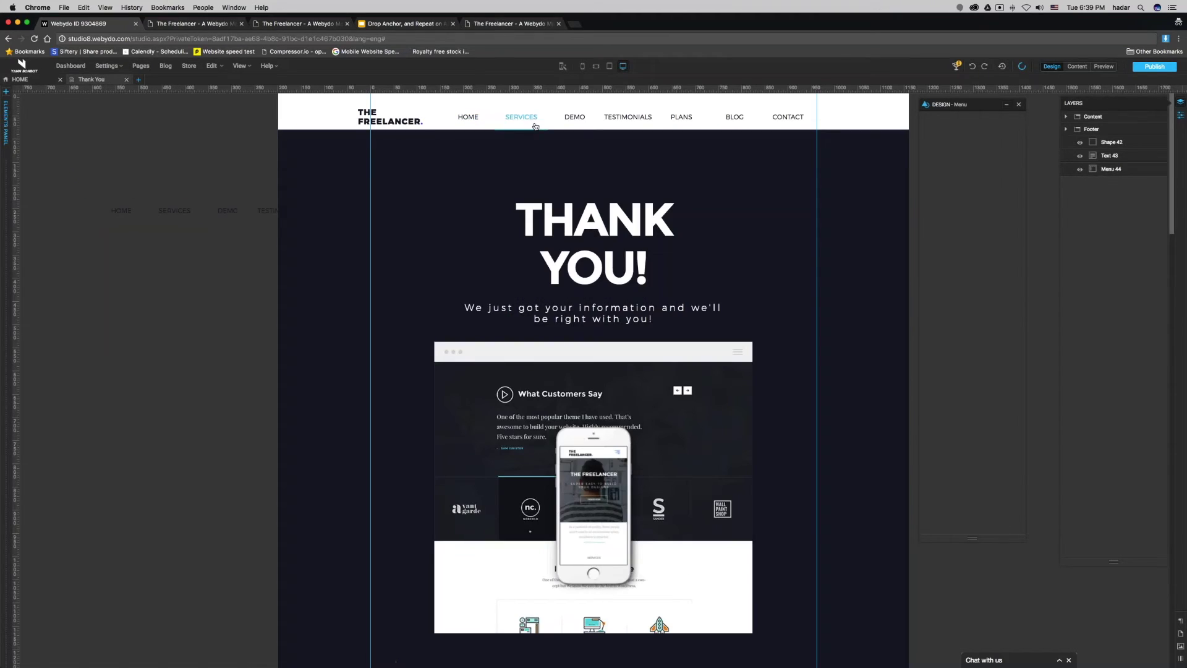
left_click(541, 121)
right_click(543, 122)
left_click(576, 191)
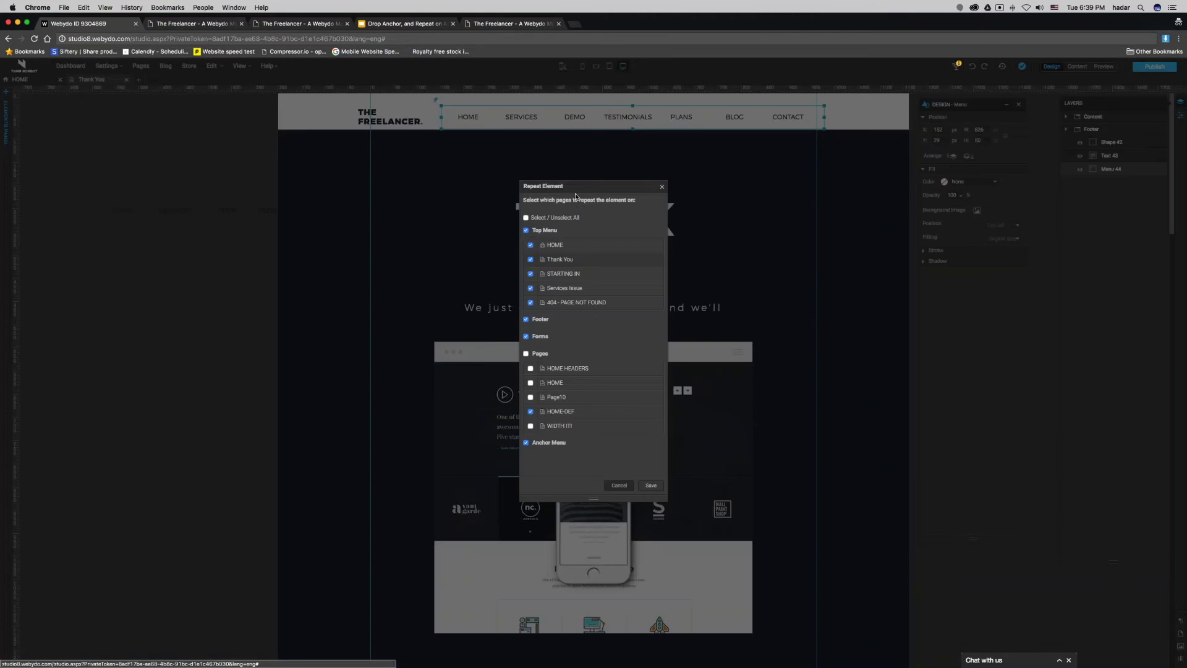
left_click(526, 218)
left_click(527, 218)
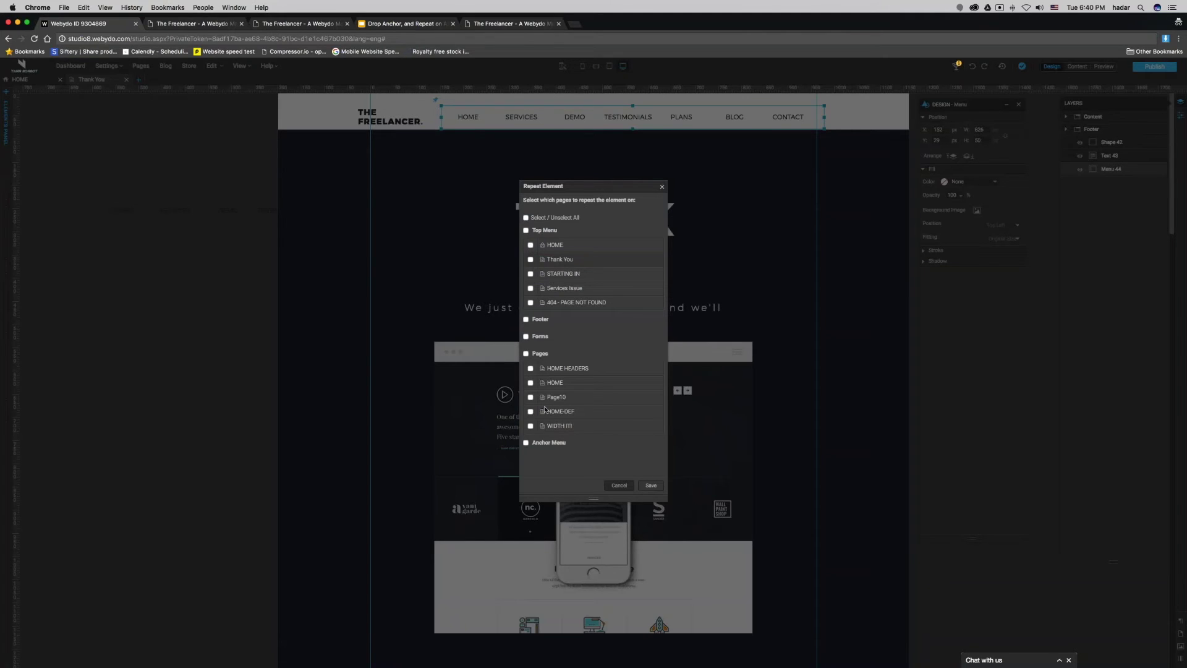
left_click(531, 369)
left_click(530, 426)
left_click(530, 412)
left_click(650, 485)
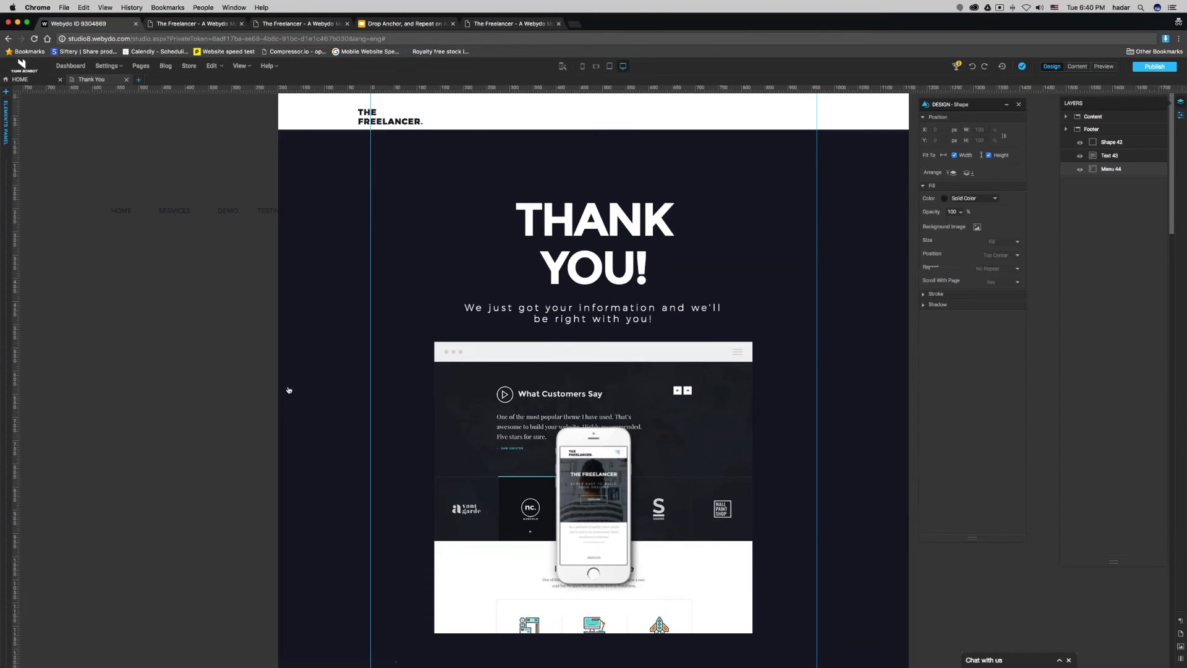
- Place the pasted menu in the Thank You header, bring it to front, pin it fixed
left_click_drag(184, 217, 517, 120)
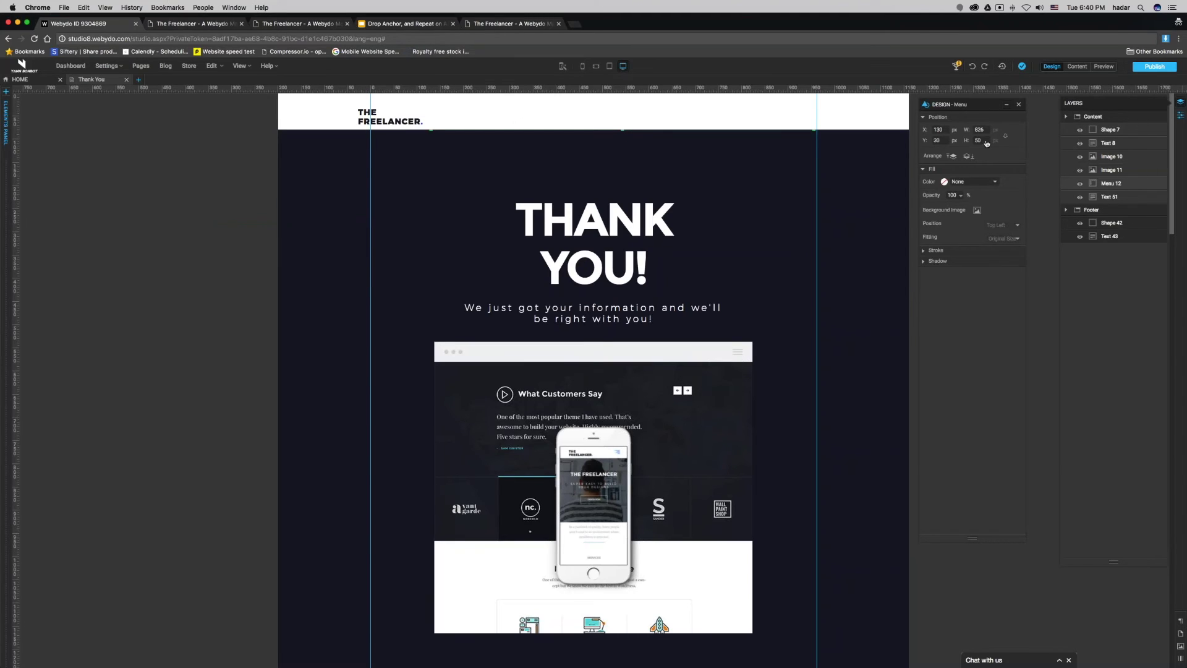
left_click(956, 158)
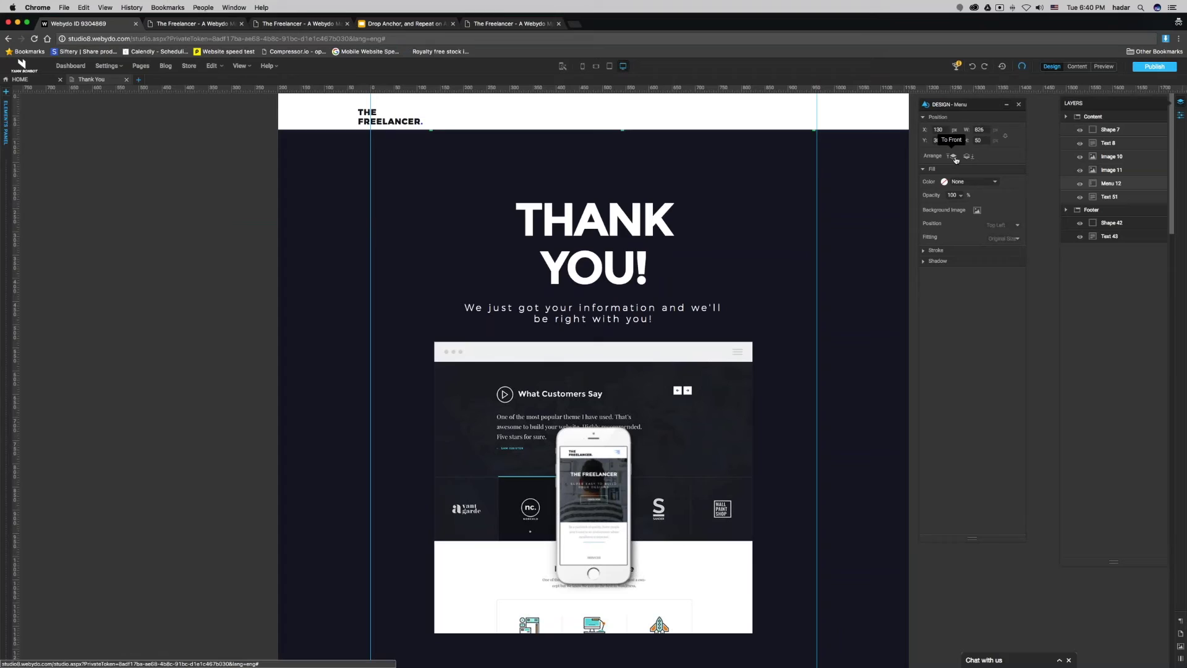
right_click(624, 124)
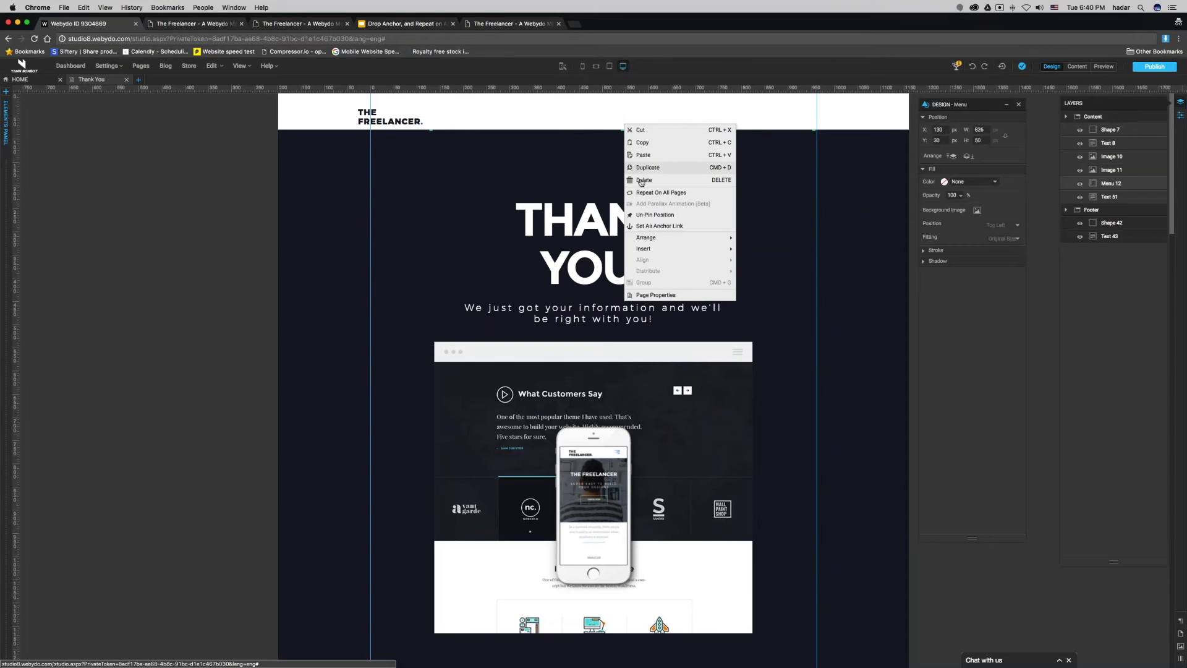
left_click(649, 214)
right_click(628, 119)
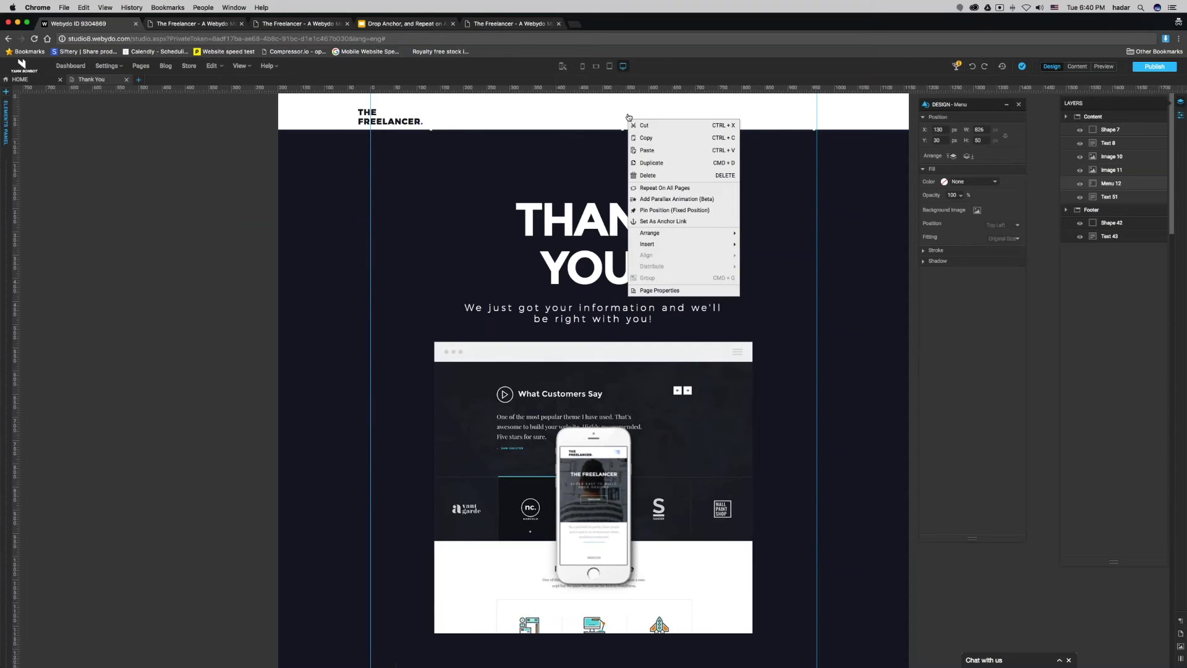
left_click(660, 210)
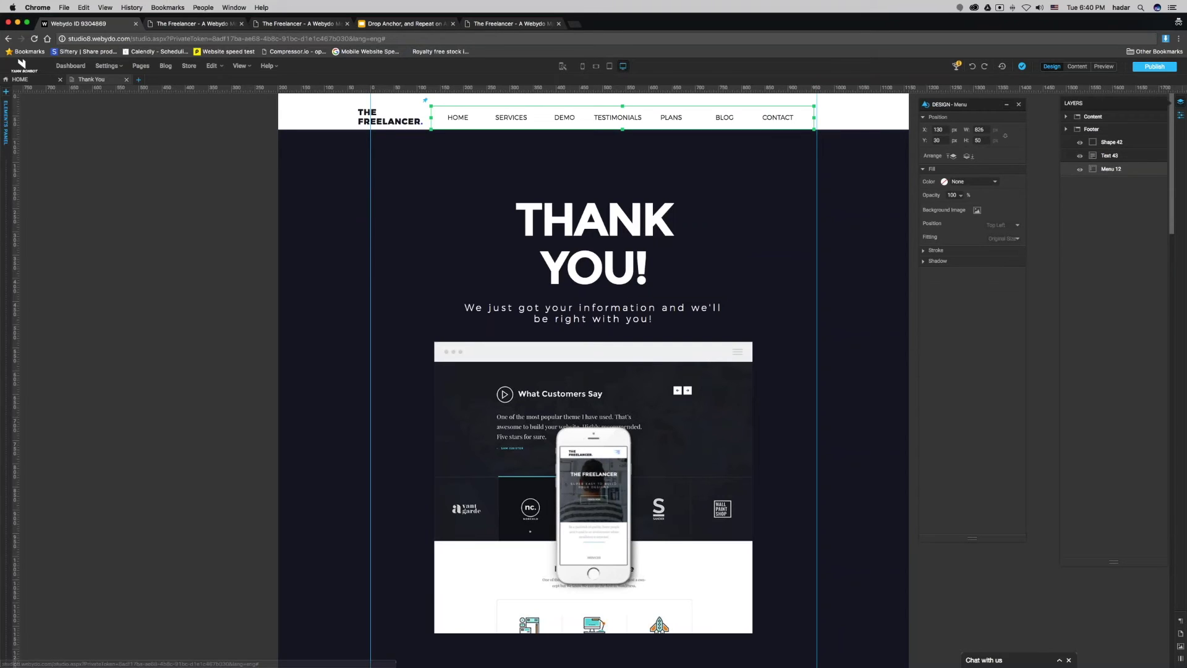
left_click_drag(612, 121, 617, 121)
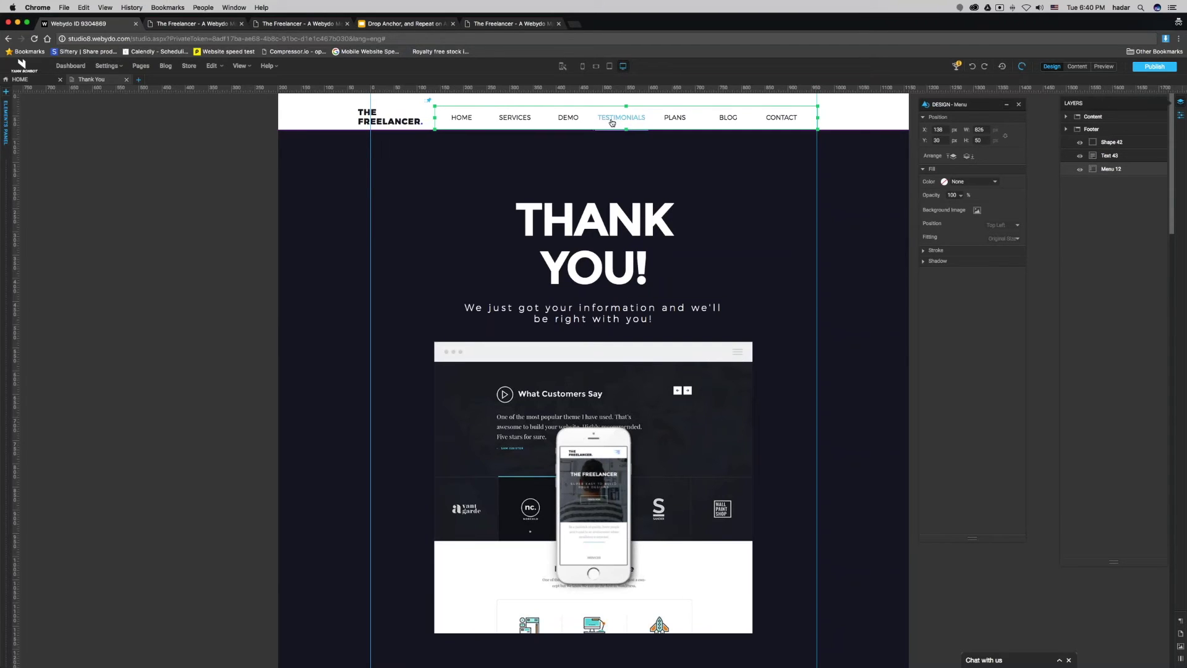
left_click(952, 156)
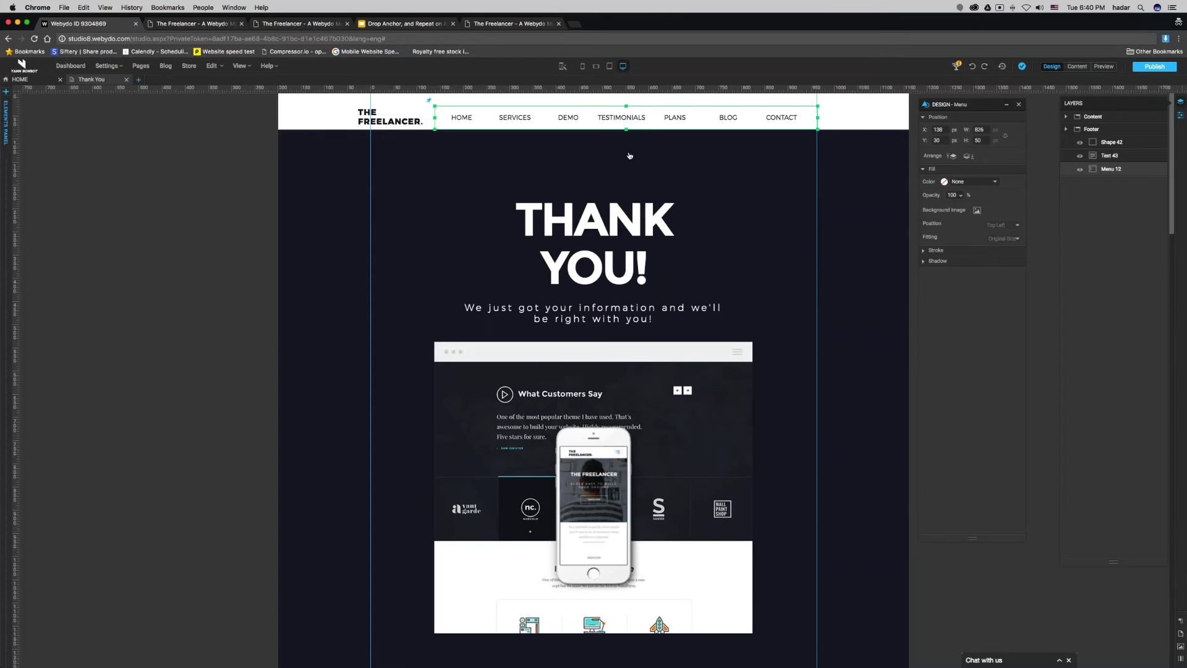
key("Left")
left_click(259, 187)
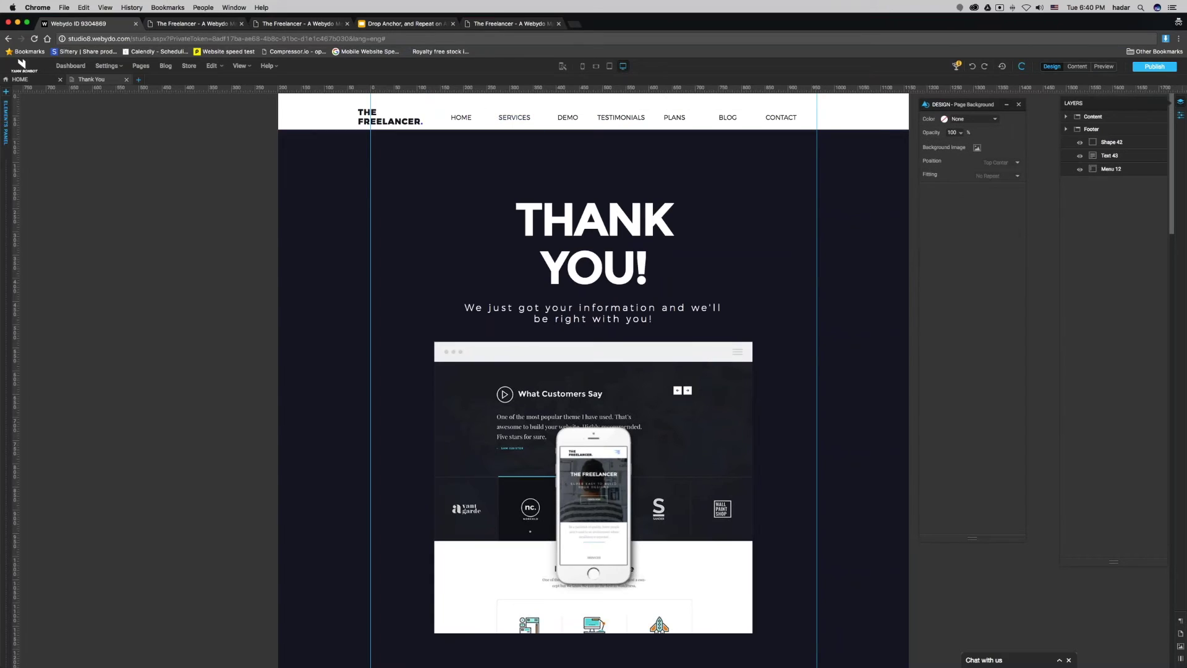
left_click(141, 65)
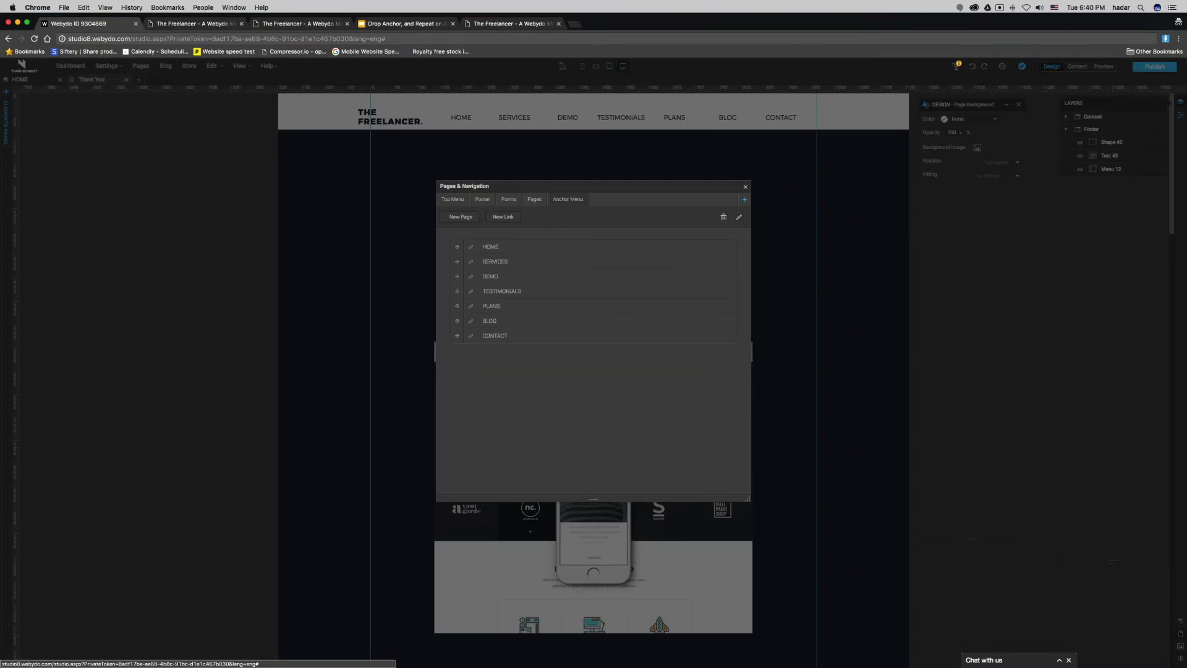
left_click(558, 204)
left_click(745, 187)
left_click(616, 121)
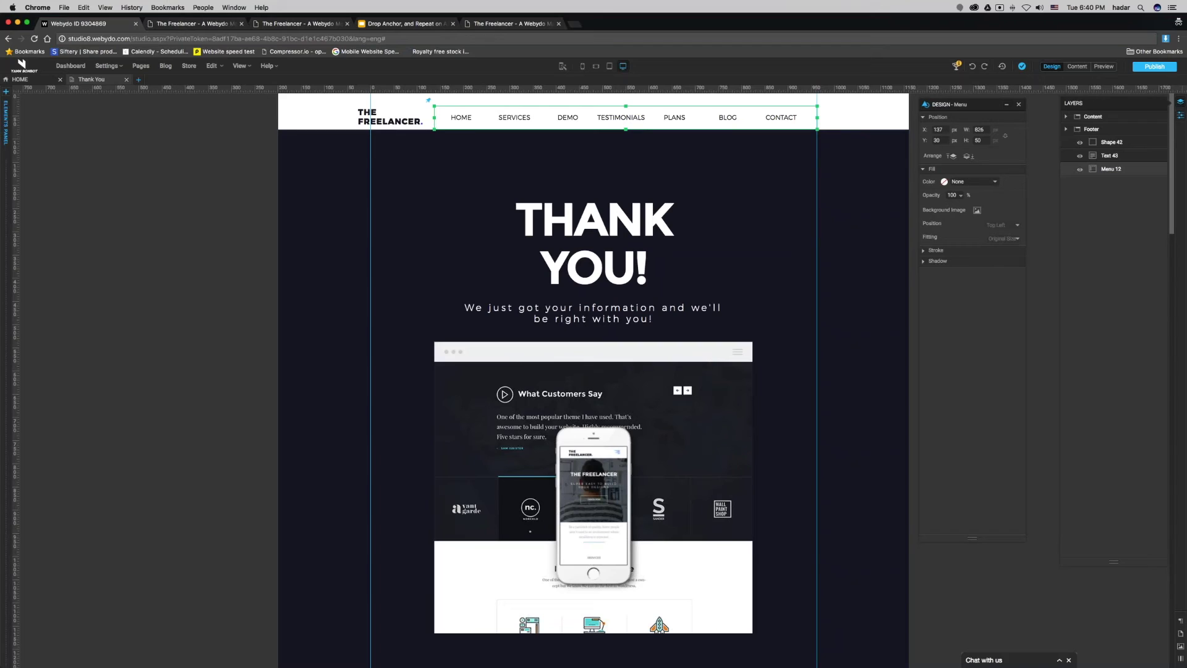
left_click(1180, 116)
left_click(1122, 164)
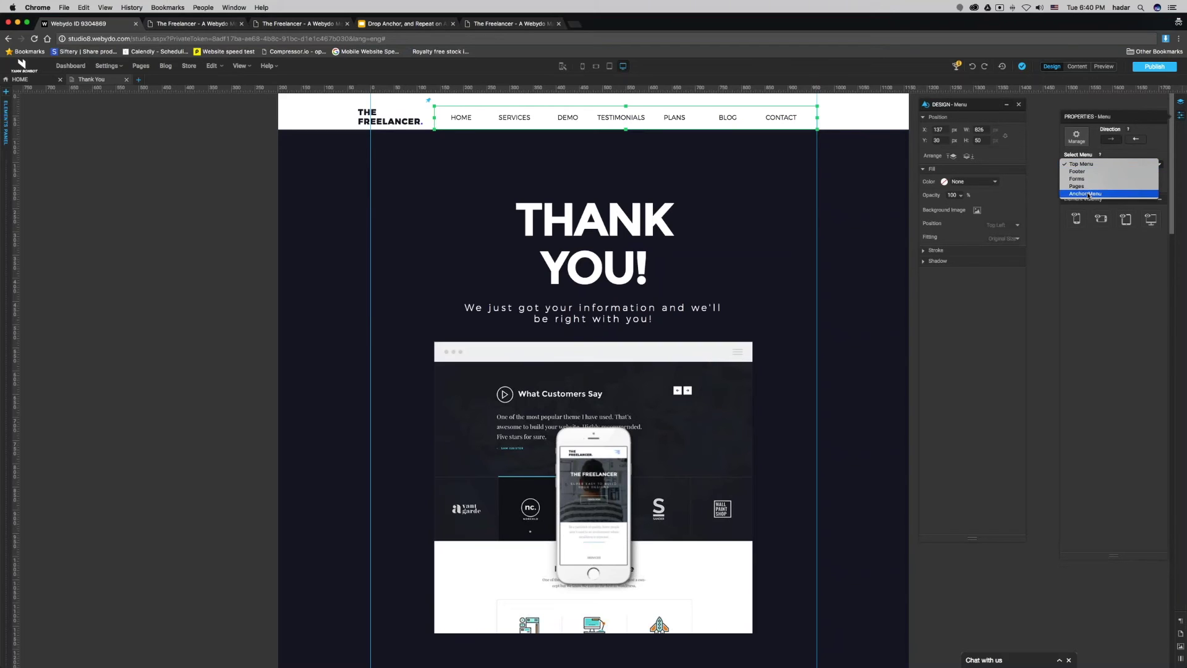
left_click(106, 254)
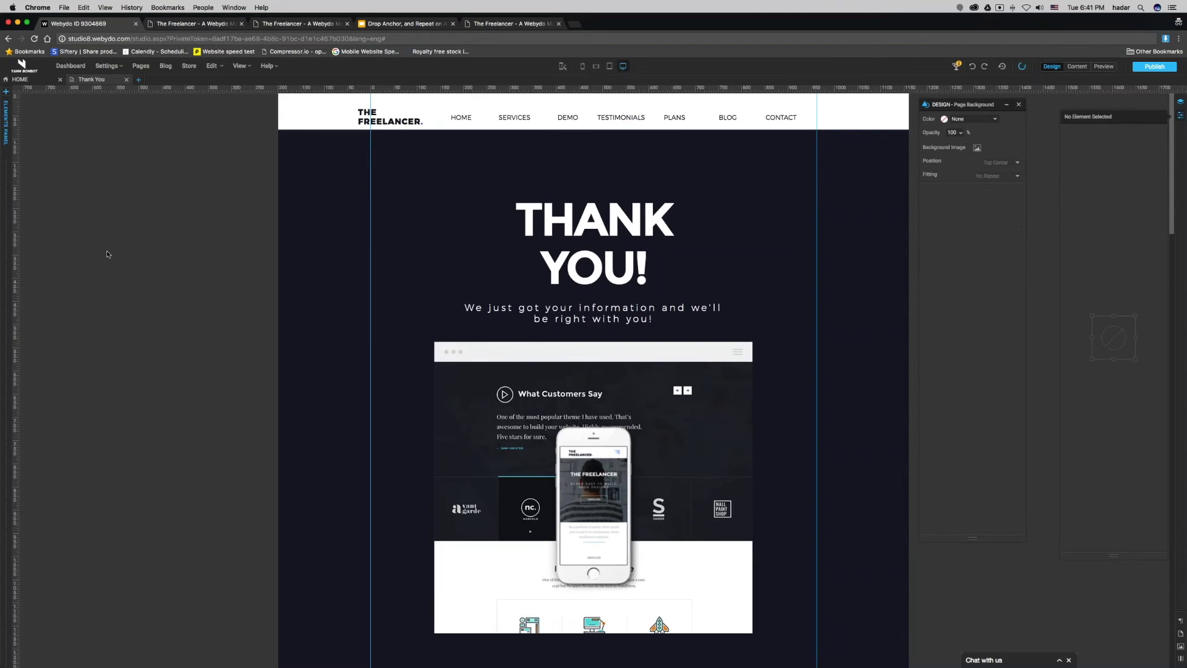
- Change the Anchor Menu's DEMO link type to External Link
left_click(140, 66)
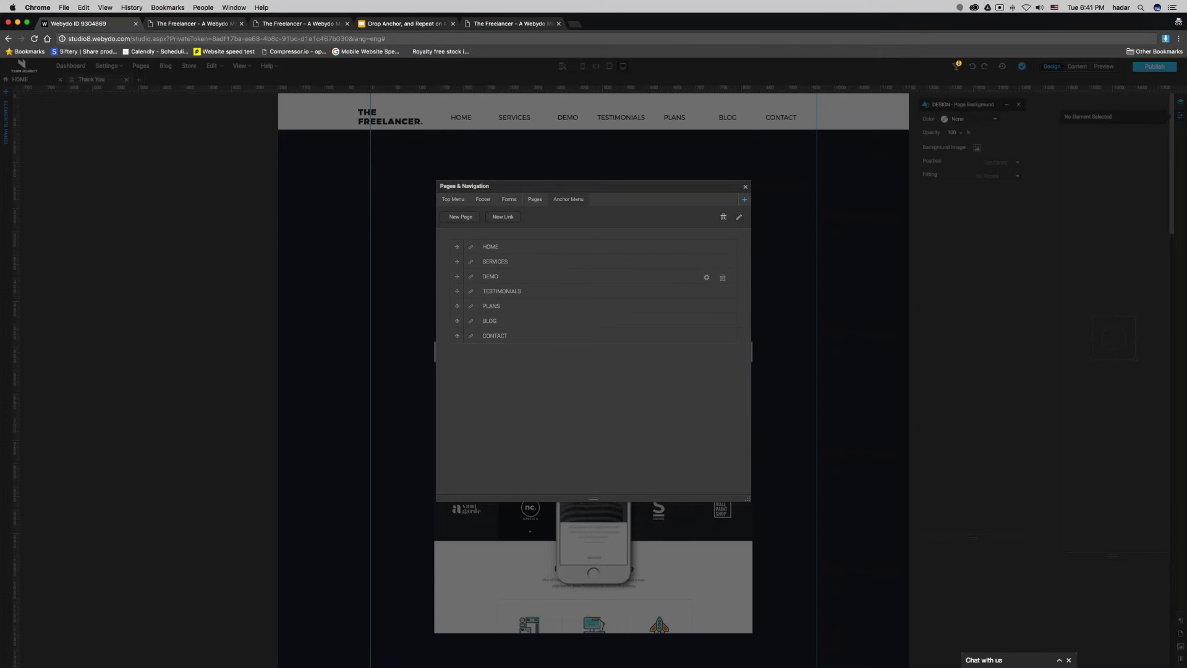
left_click(706, 277)
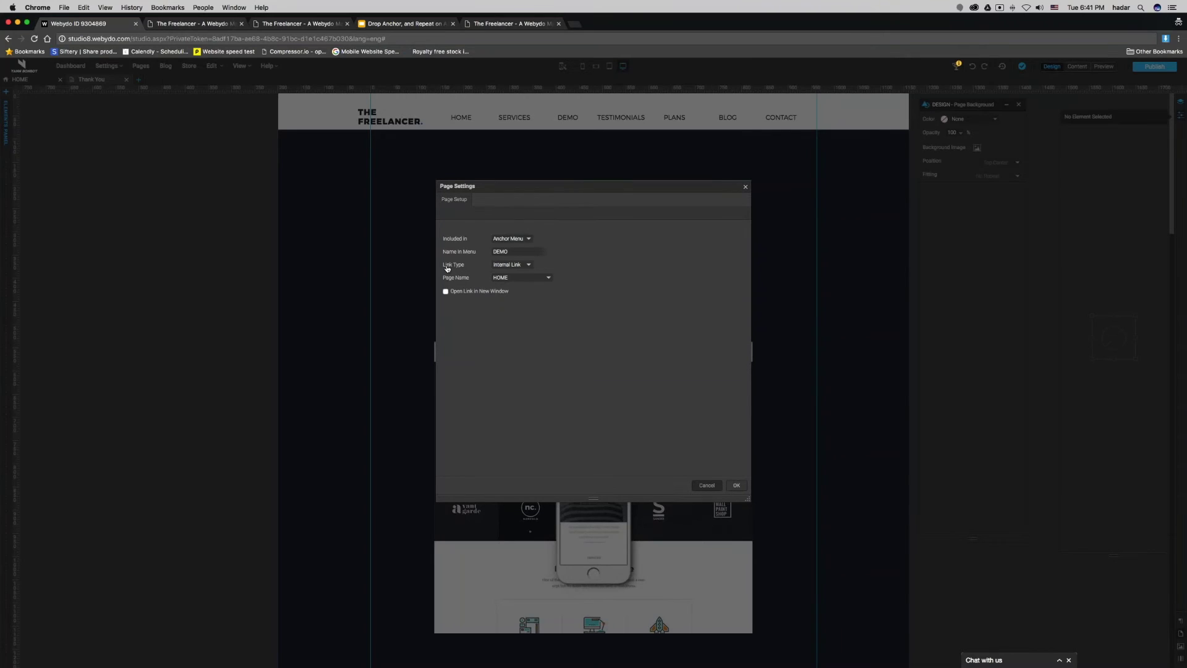
left_click(510, 264)
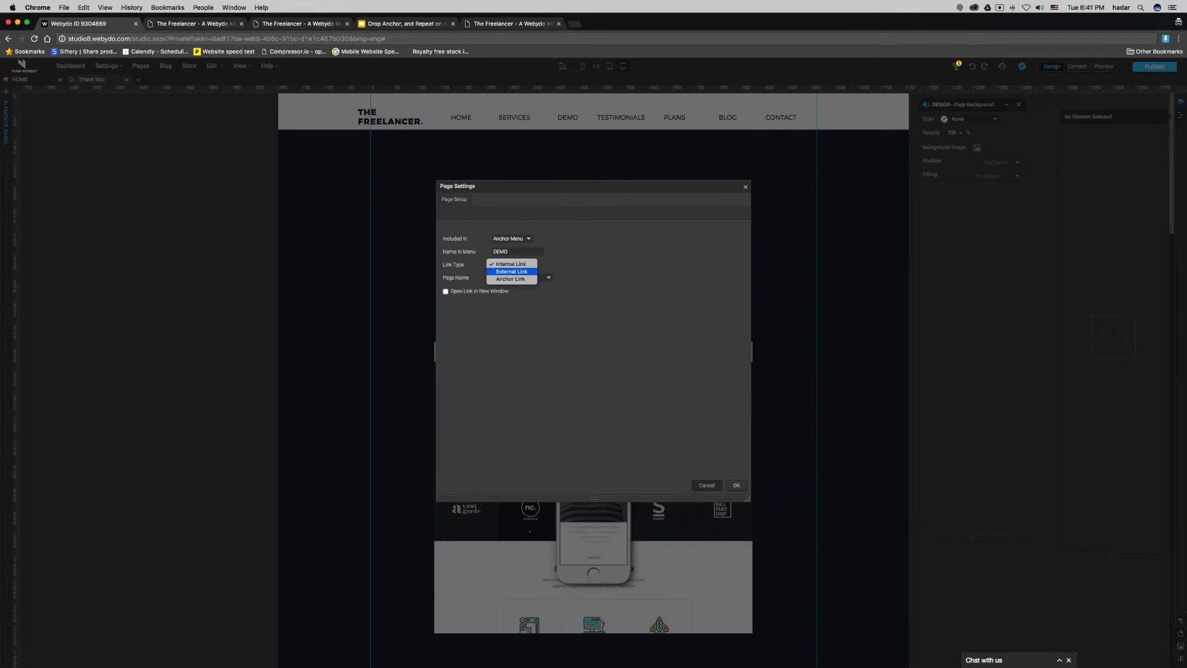
left_click(522, 272)
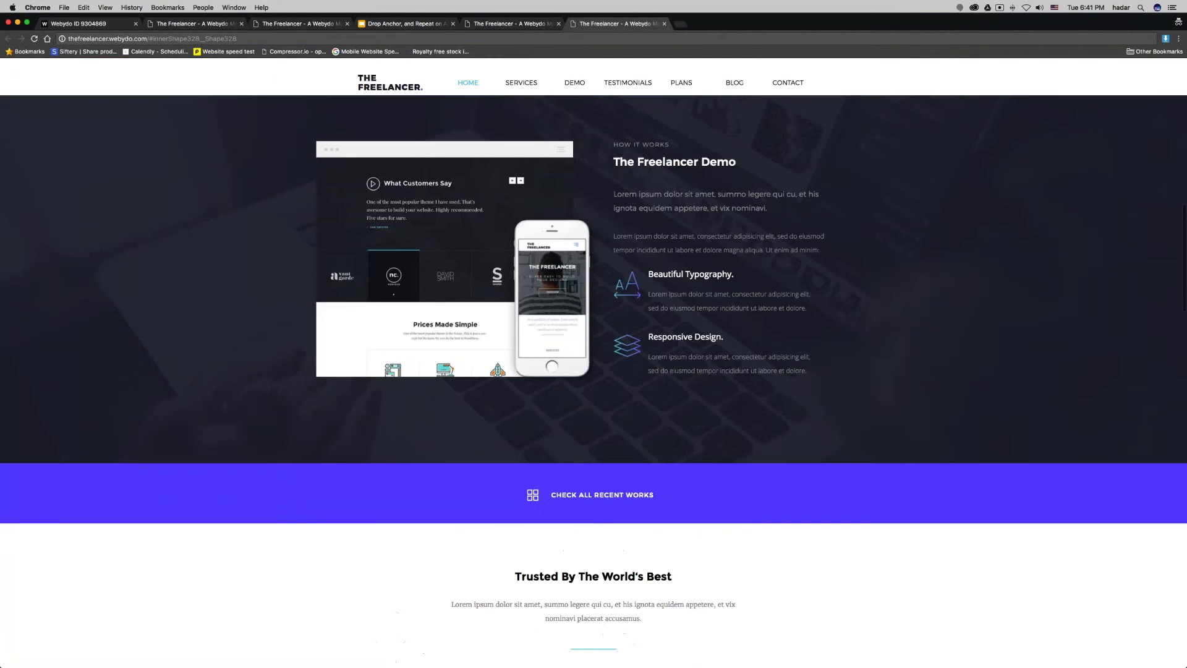
- Copy the live DEMO section's #innerShape328__Shape328 address from Chrome's address bar
key("super+l")
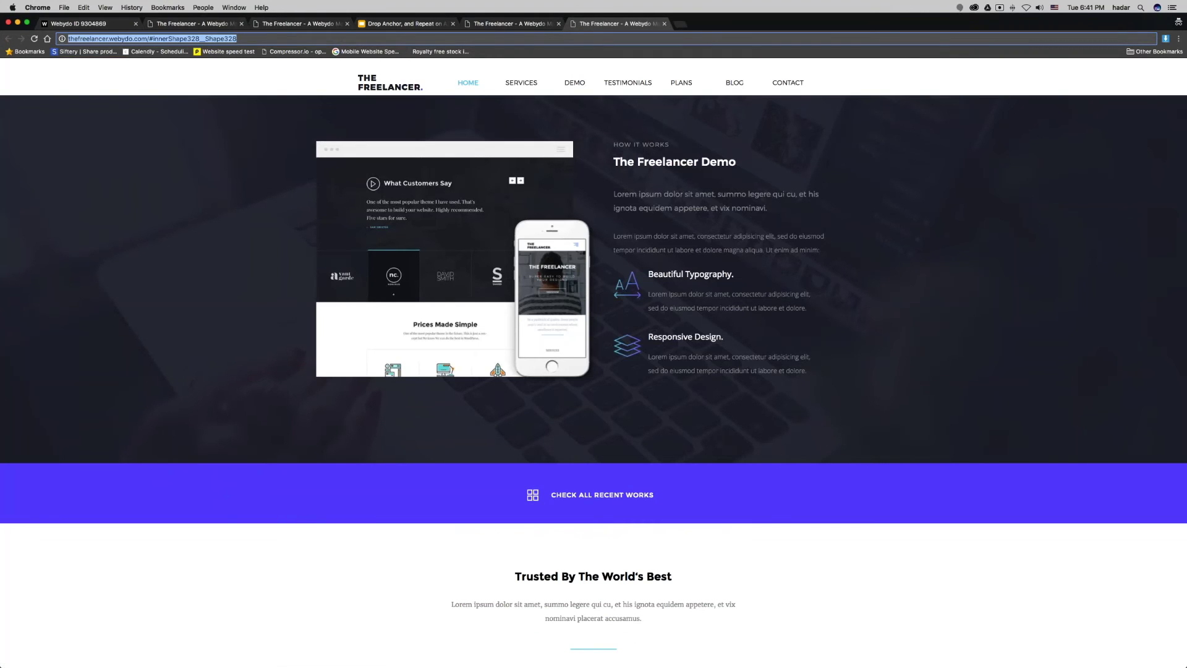
key("super+c")
right_click(199, 39)
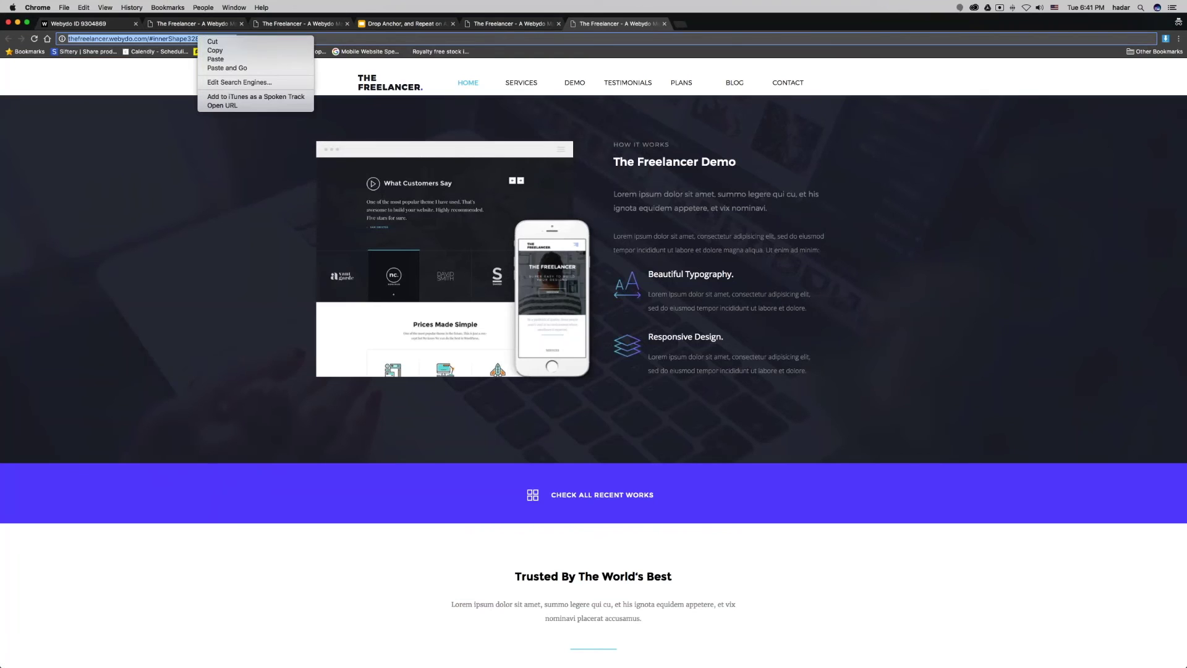
left_click(215, 50)
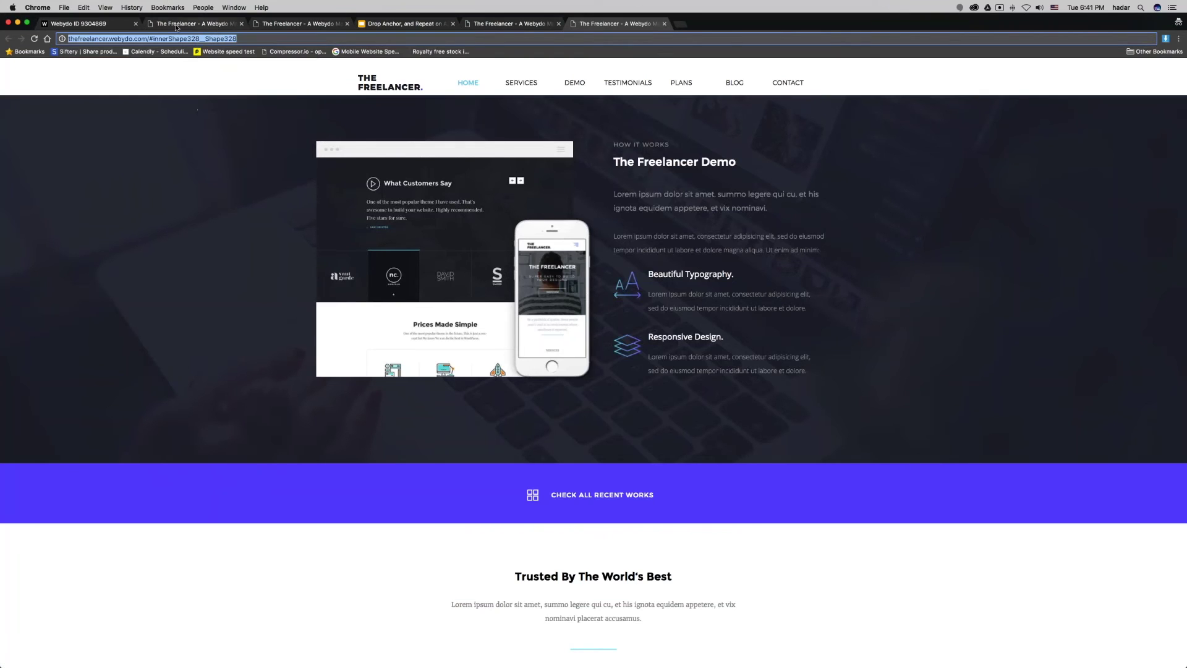
left_click(87, 23)
left_click(523, 277)
key("super+a")
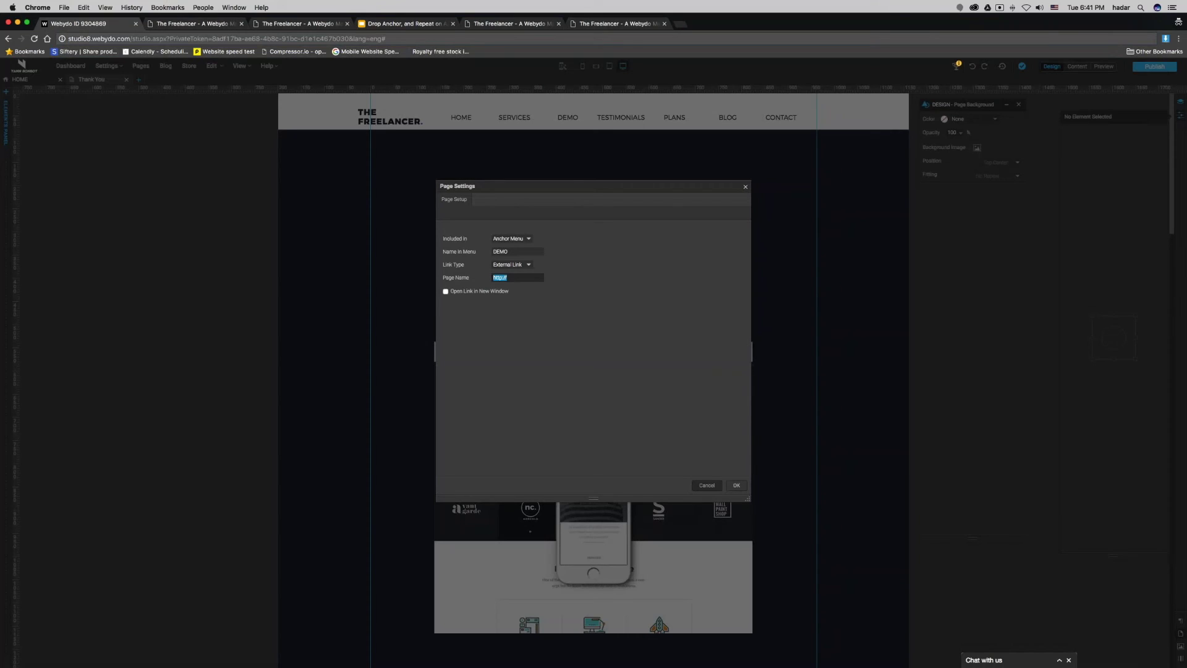
key("BackSpace")
right_click(513, 276)
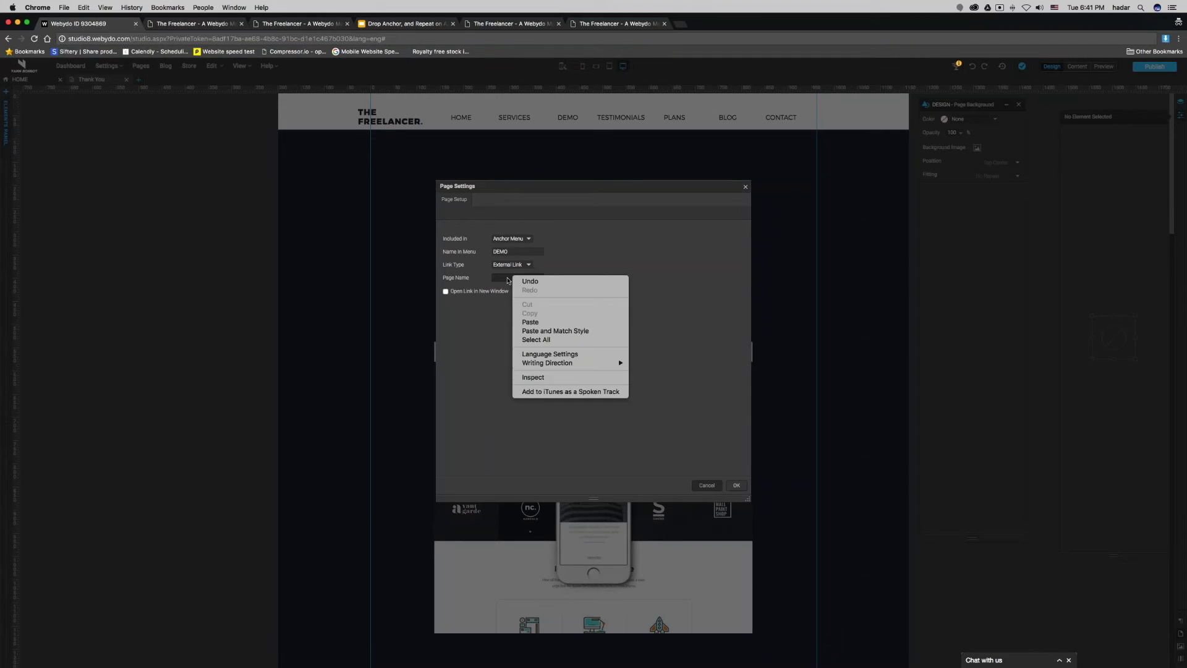
left_click(530, 322)
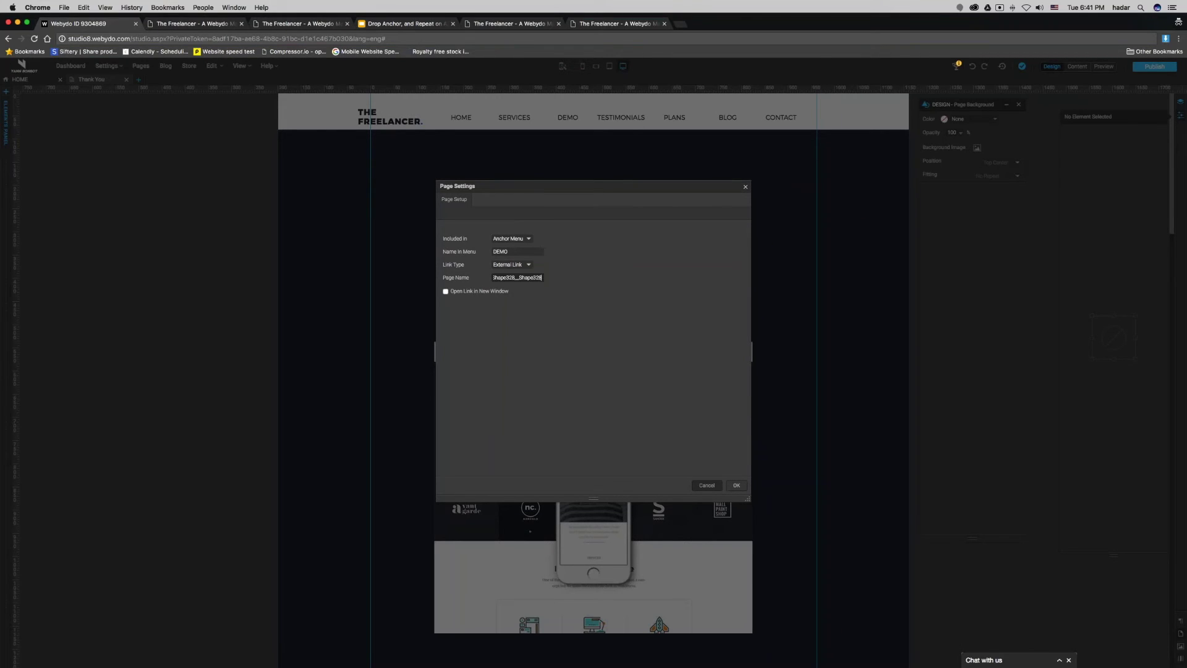
left_click(736, 485)
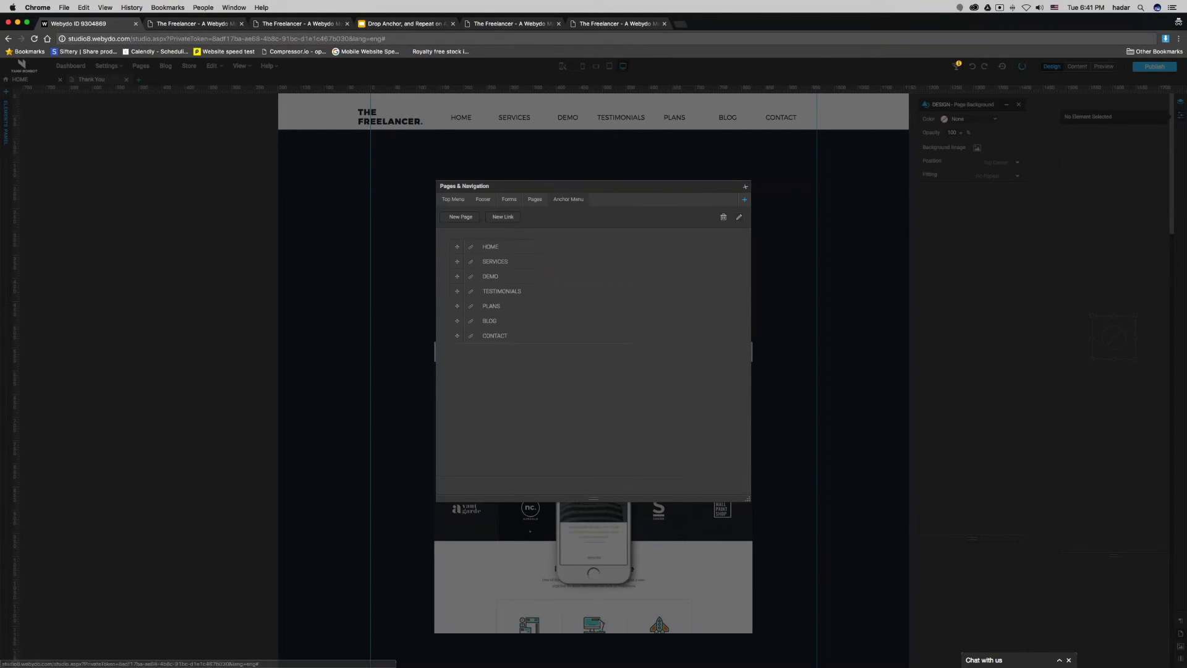
left_click(745, 186)
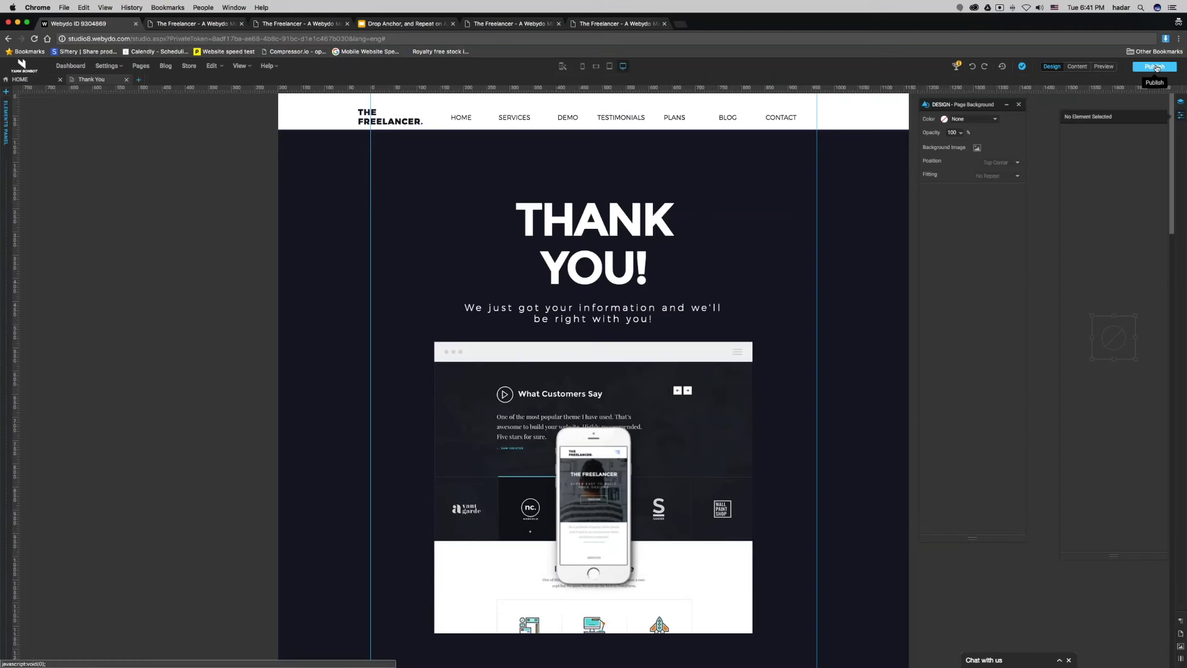
- Publish the site and test the DEMO link on the live Thank You page
left_click(1155, 66)
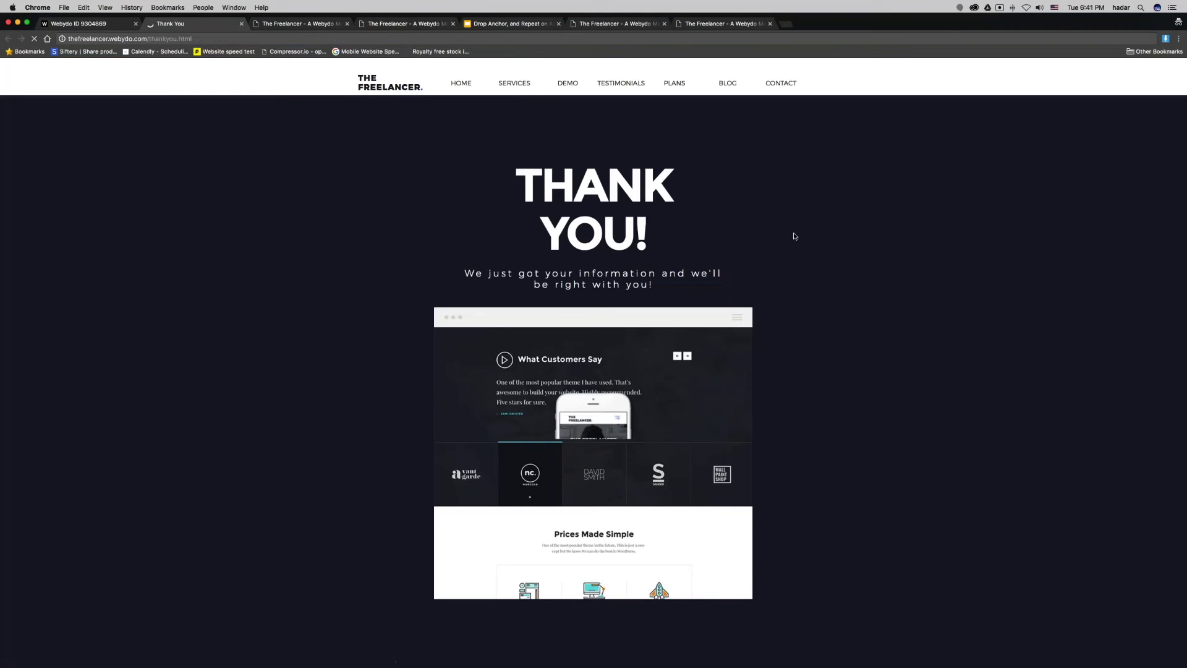
scroll(494, 136, "down", 1)
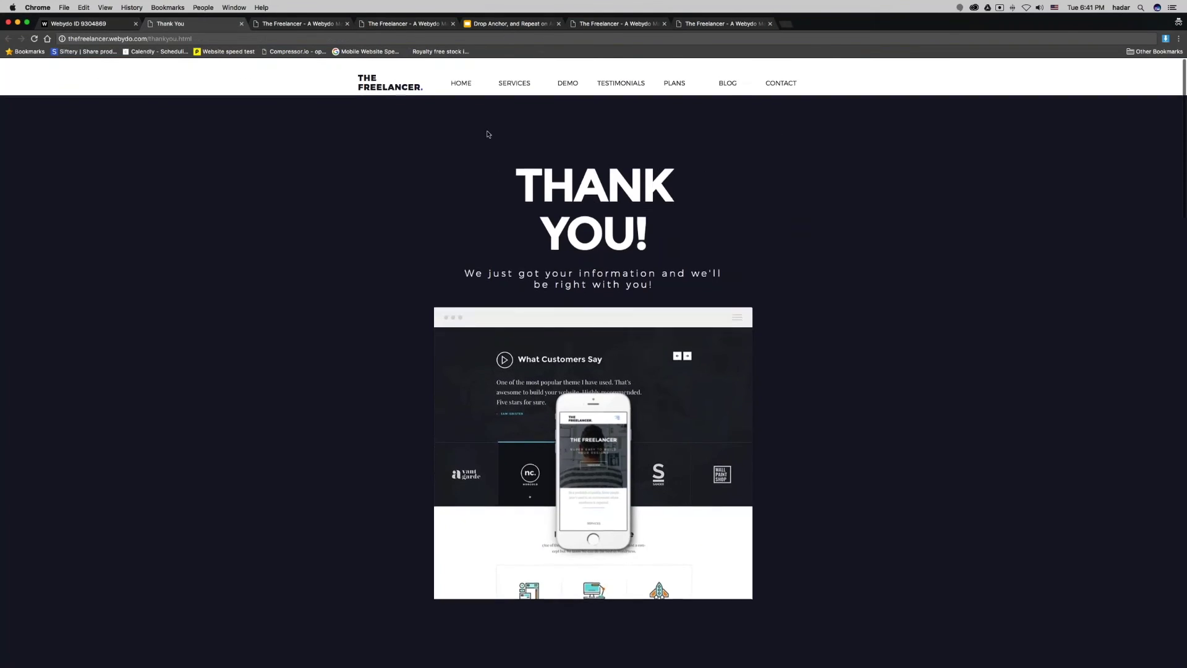
left_click(574, 87)
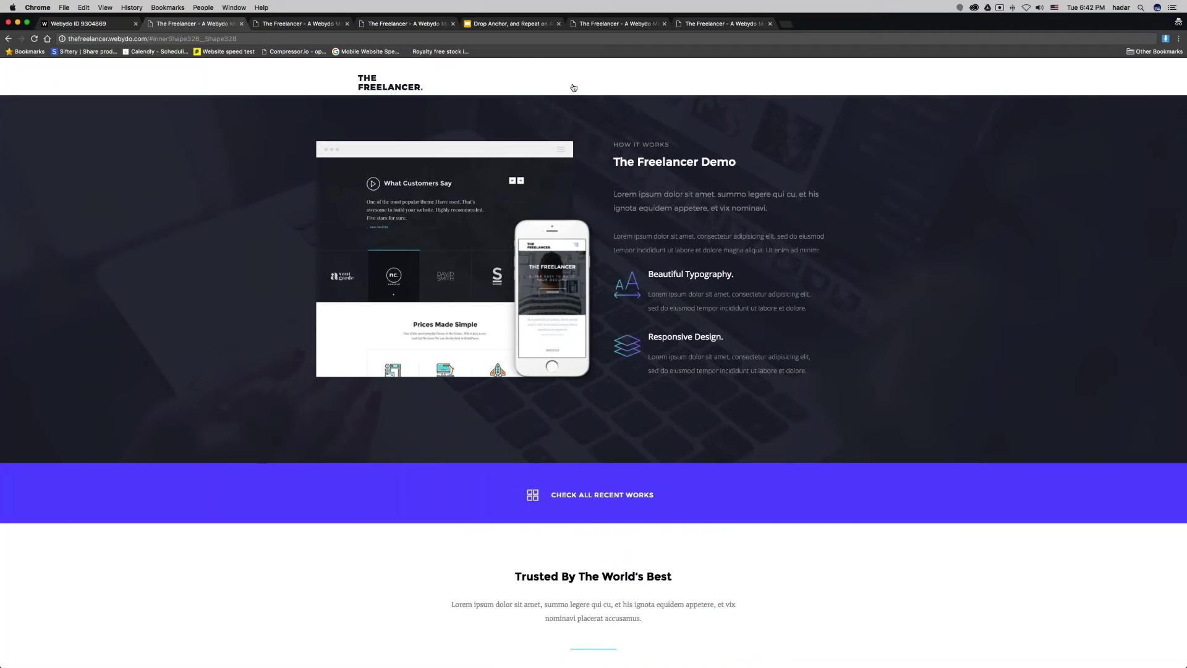
key("super+1")
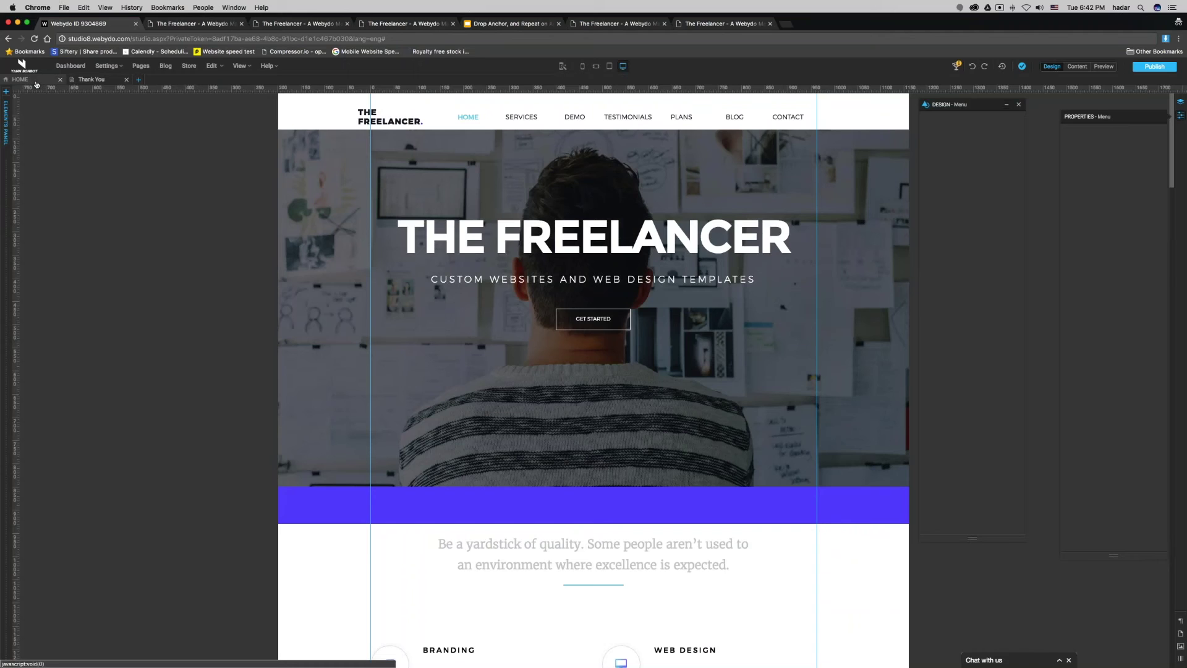
key("super+5")
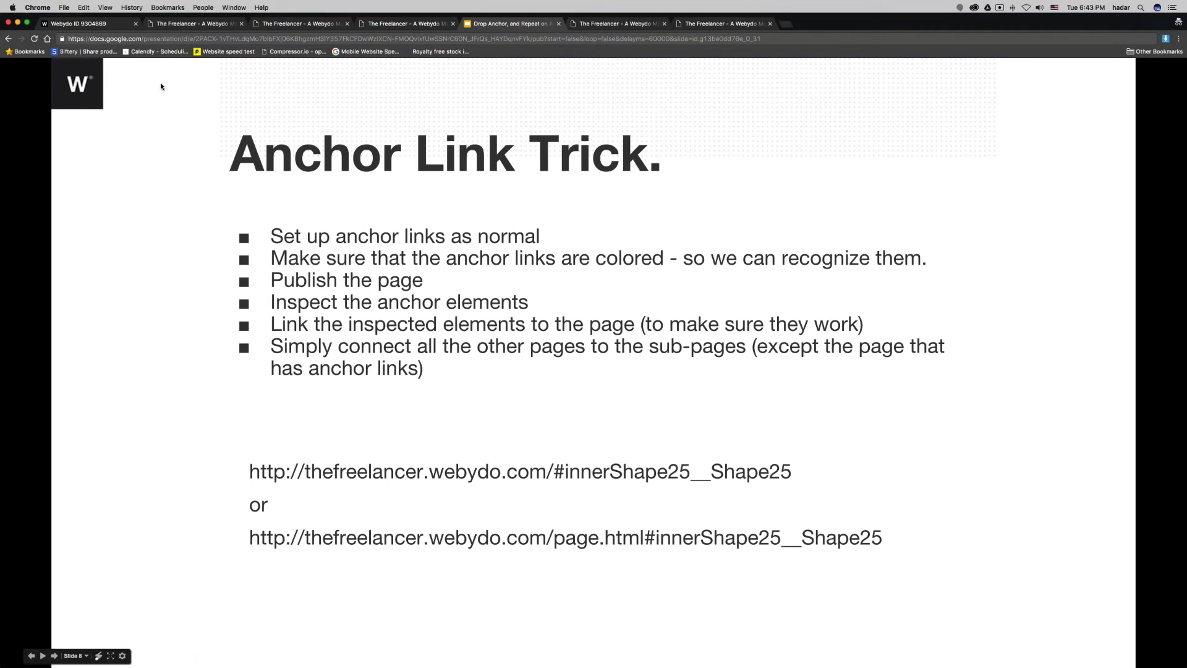
- Return to the Webydo editor and reopen Pages & Navigation to list the Anchor Menu links
left_click(89, 25)
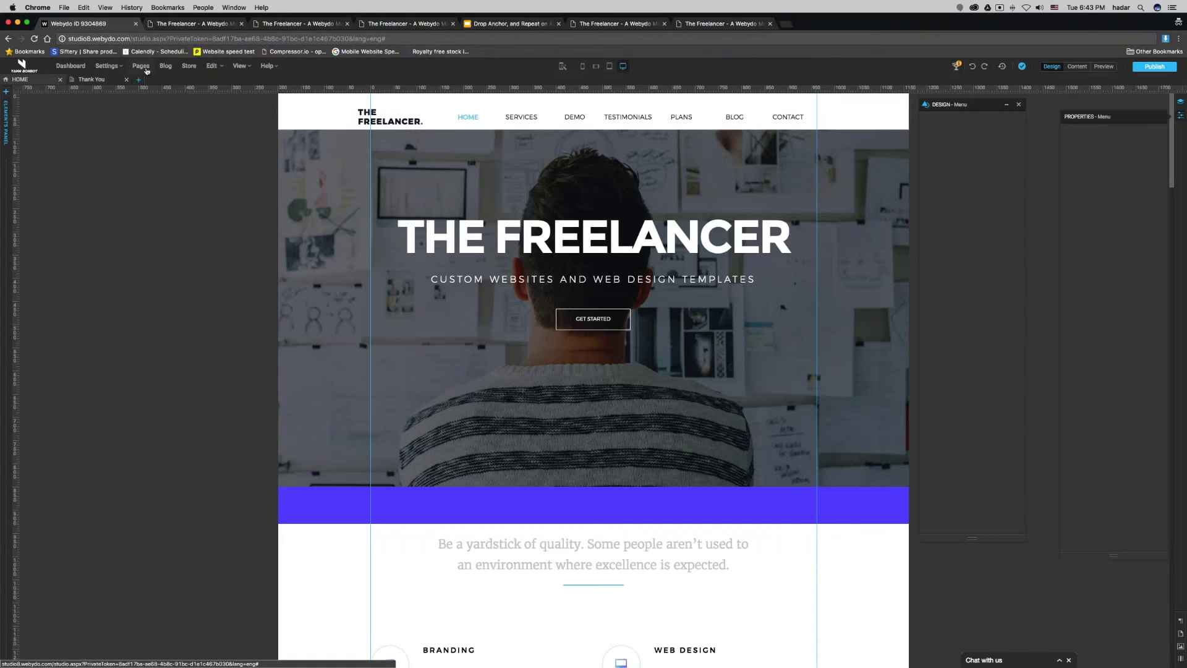
left_click(141, 66)
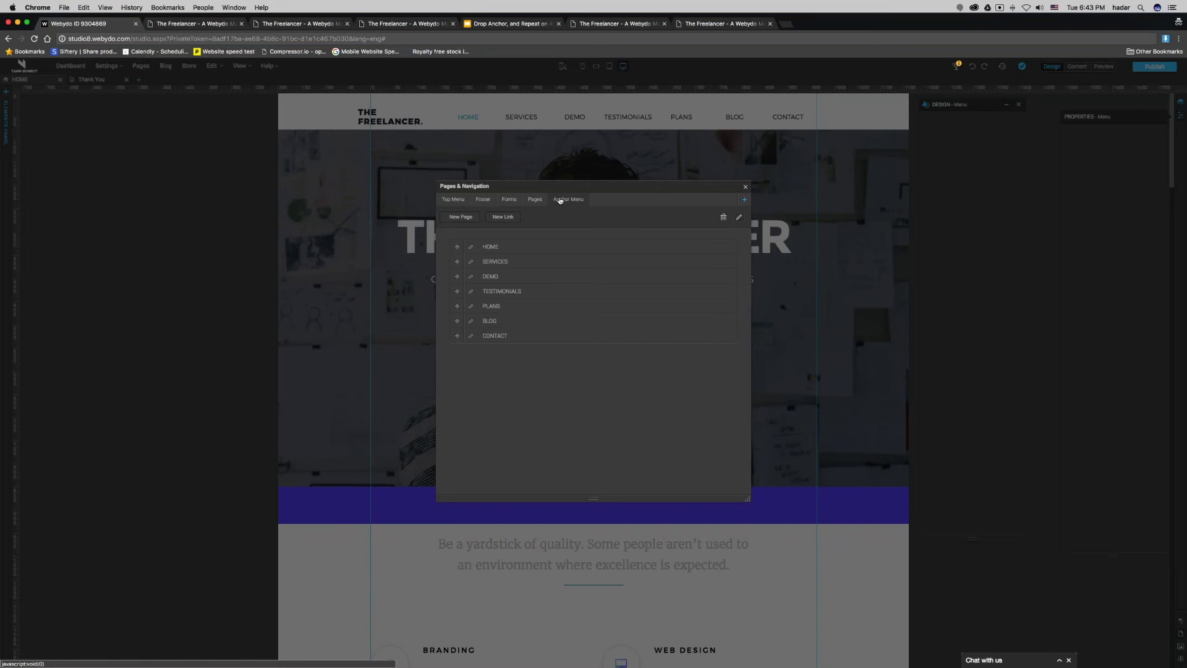
- Close the five extra published Freelancer site tabs and return to the Webydo editor
left_click(501, 24)
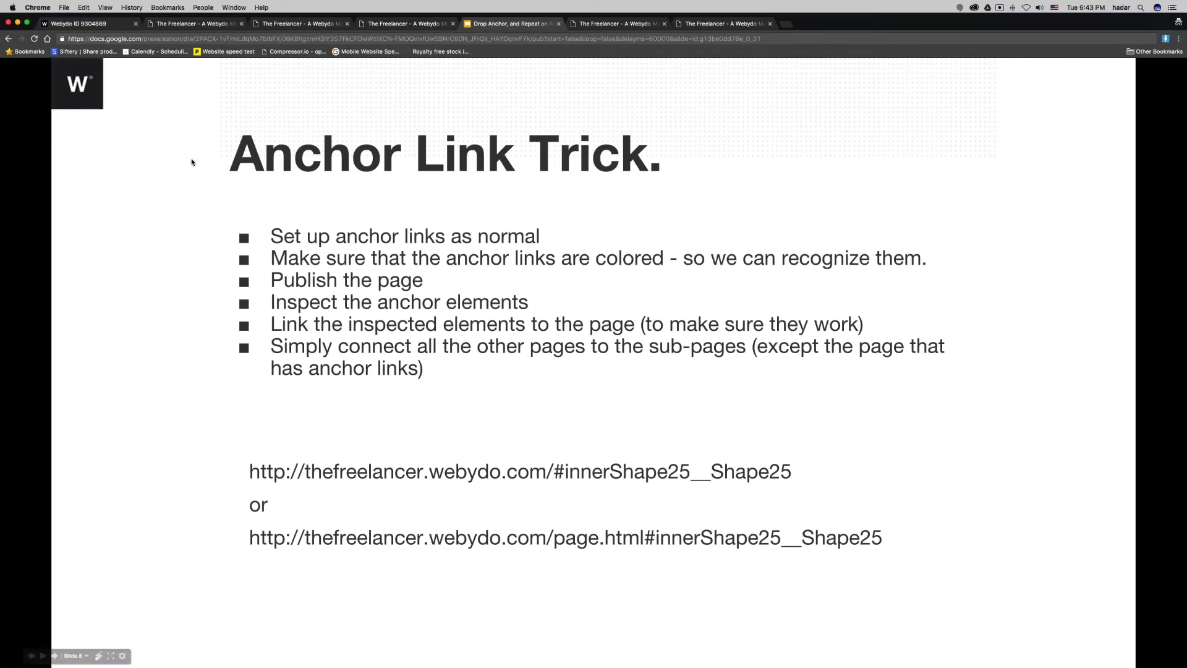
left_click(241, 23)
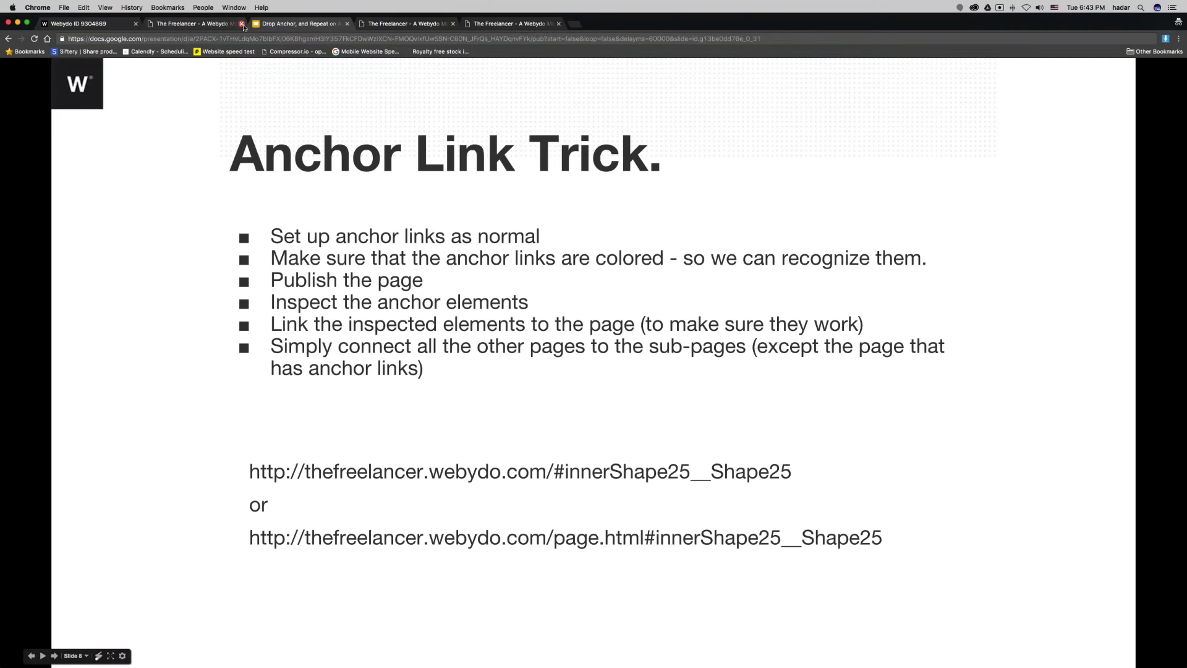
left_click(241, 23)
left_click(241, 23)
left_click(347, 23)
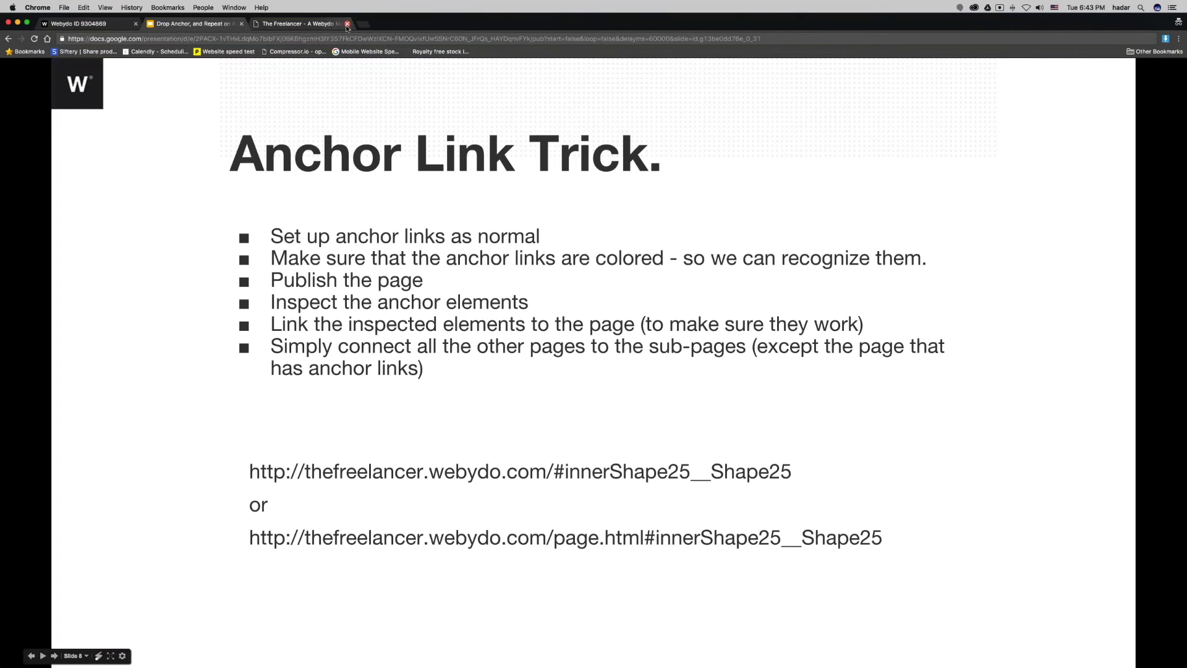
left_click(347, 24)
left_click(87, 23)
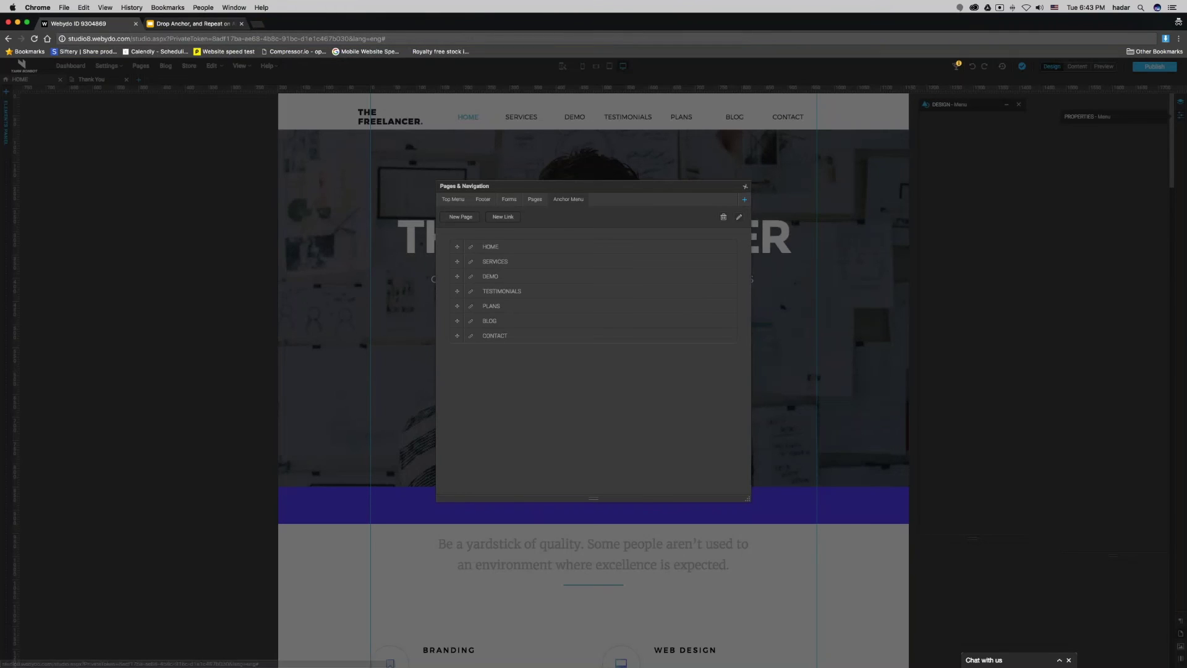
- Close Pages & Navigation, republish the site, and close the Thank You page in the editor
left_click(745, 186)
left_click(1153, 66)
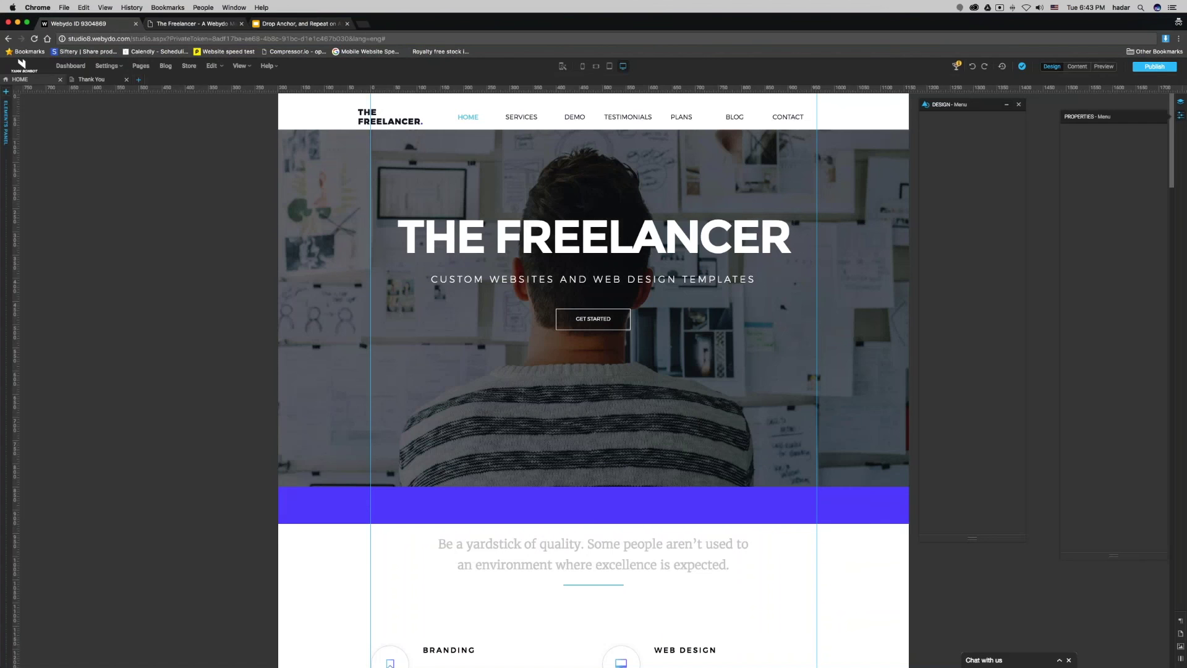
left_click(126, 79)
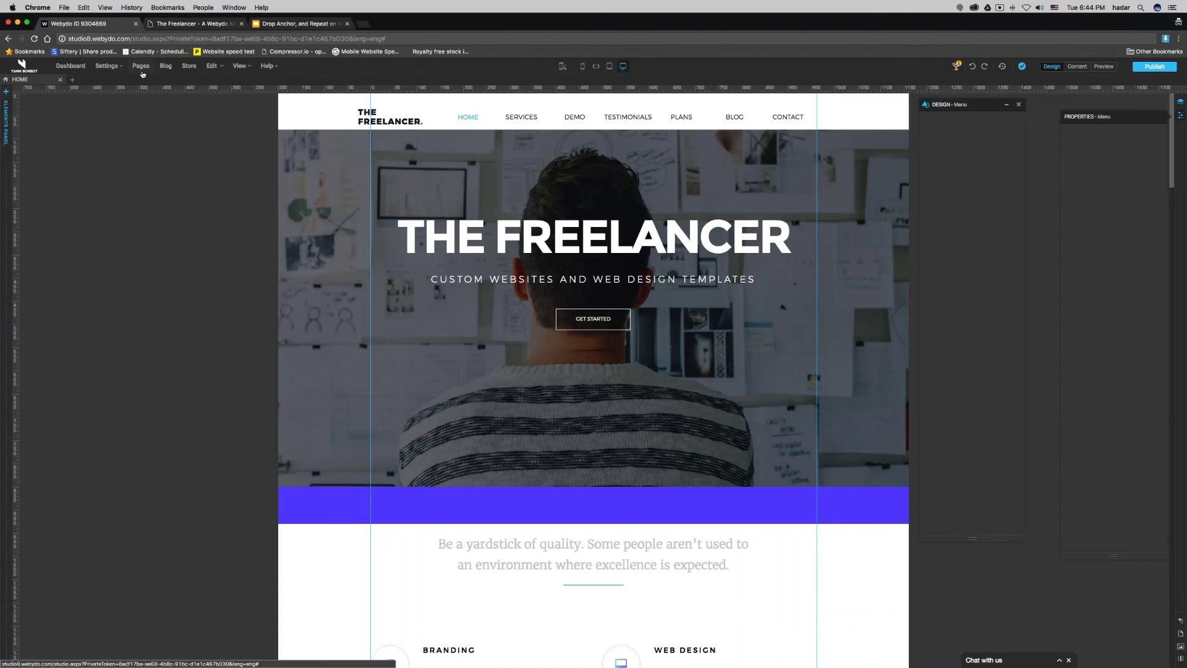
- Switch to the live published Freelancer site tab showing the HOME page
left_click(141, 72)
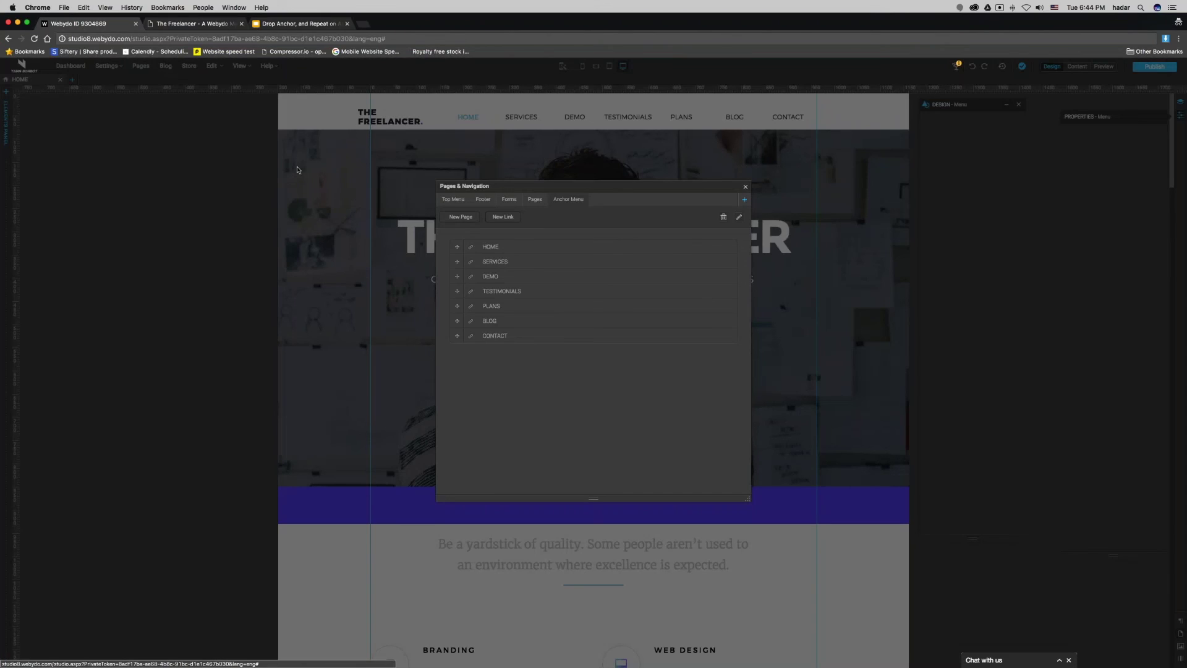
left_click(744, 199)
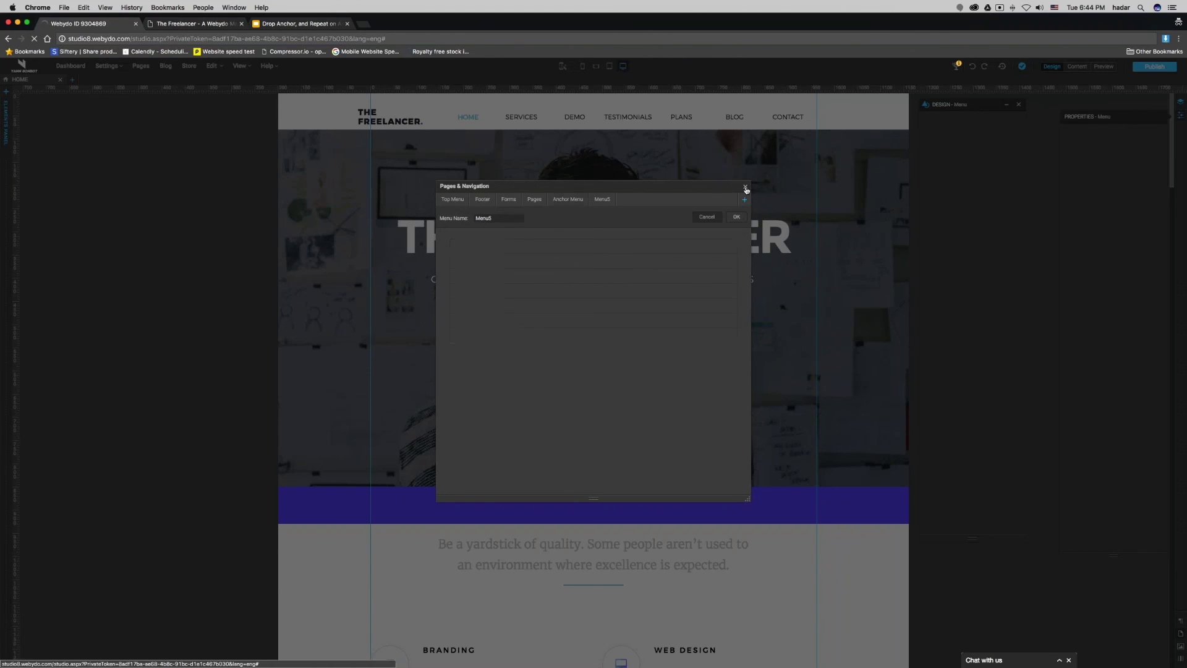
left_click(196, 25)
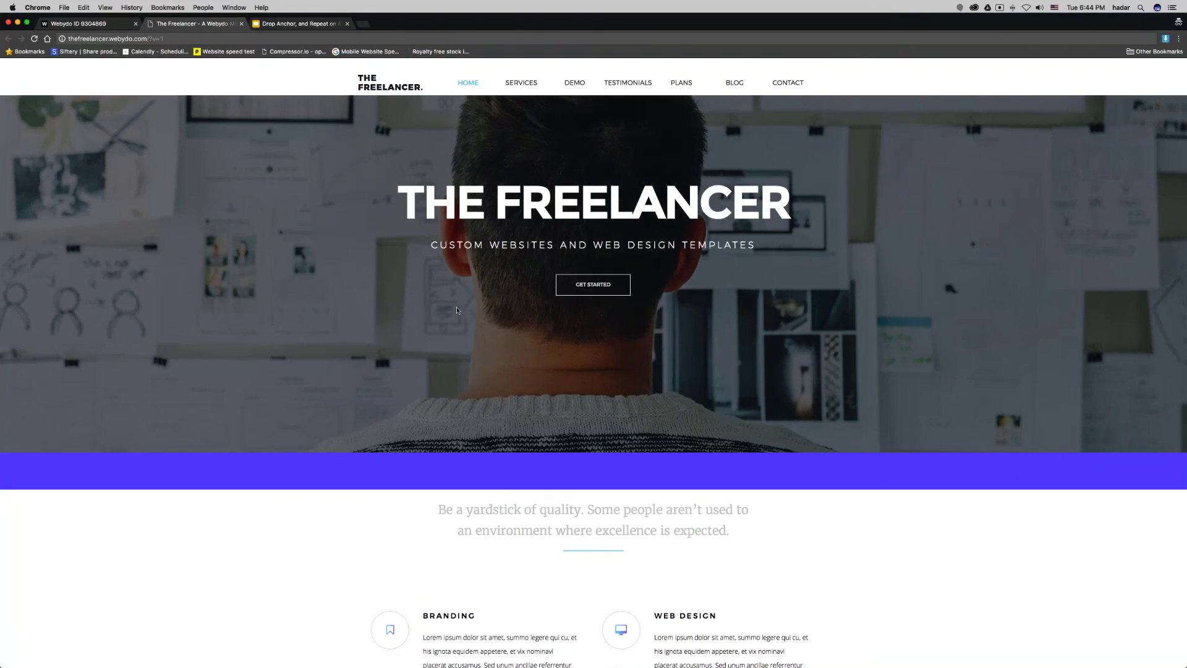
- Scroll to Testimonials, inspect it, and copy the section div's id
scroll(456, 307, "down", 20)
scroll(460, 319, "down", 1)
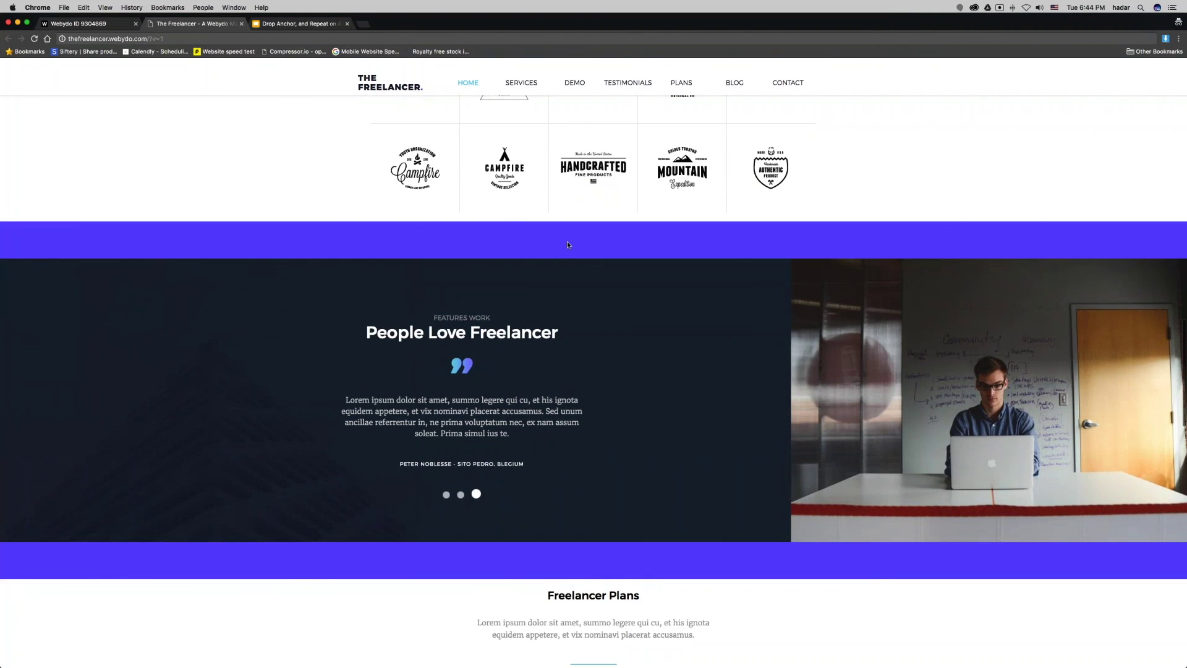
right_click(568, 242)
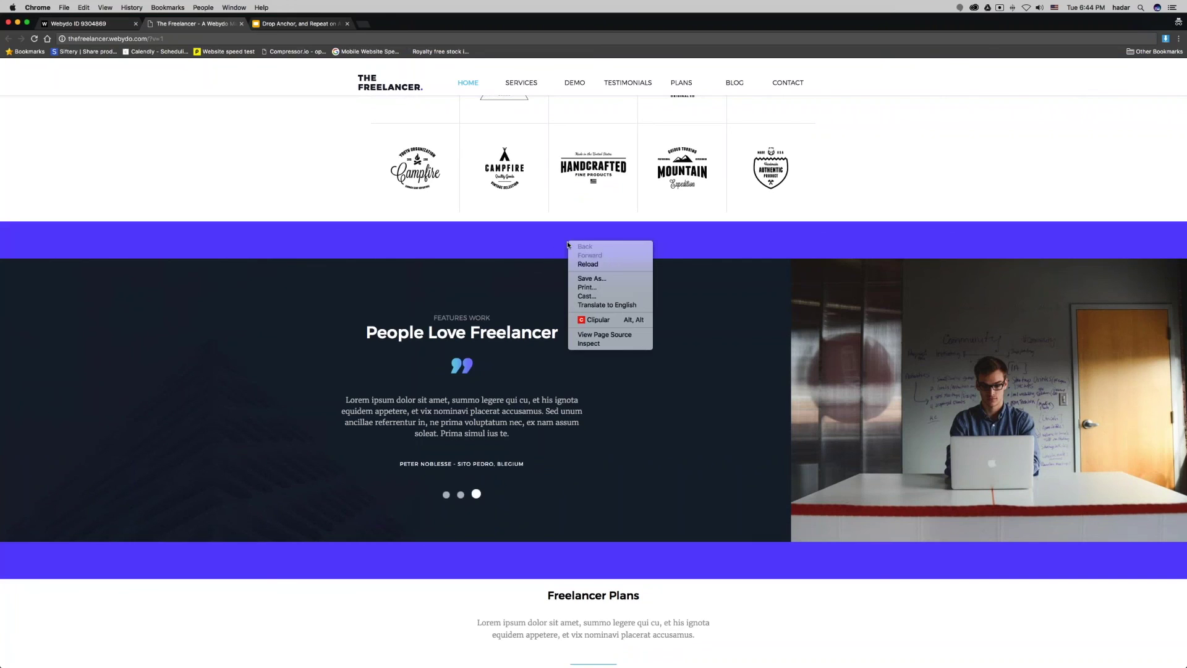
left_click(595, 344)
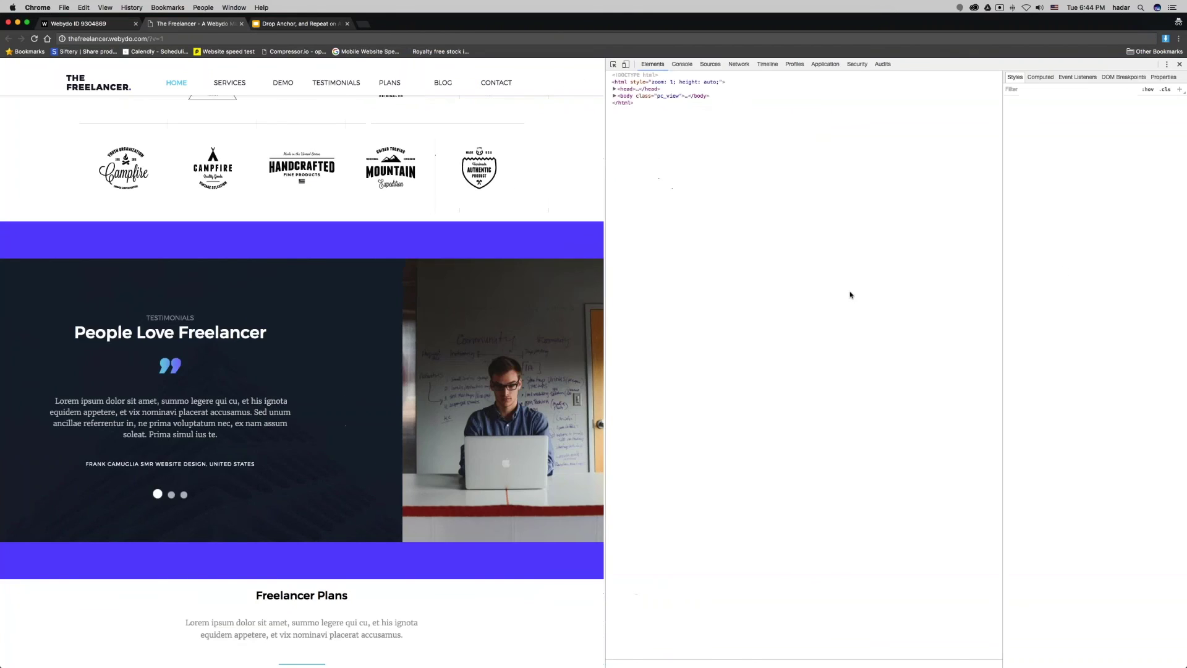
double_click(717, 494)
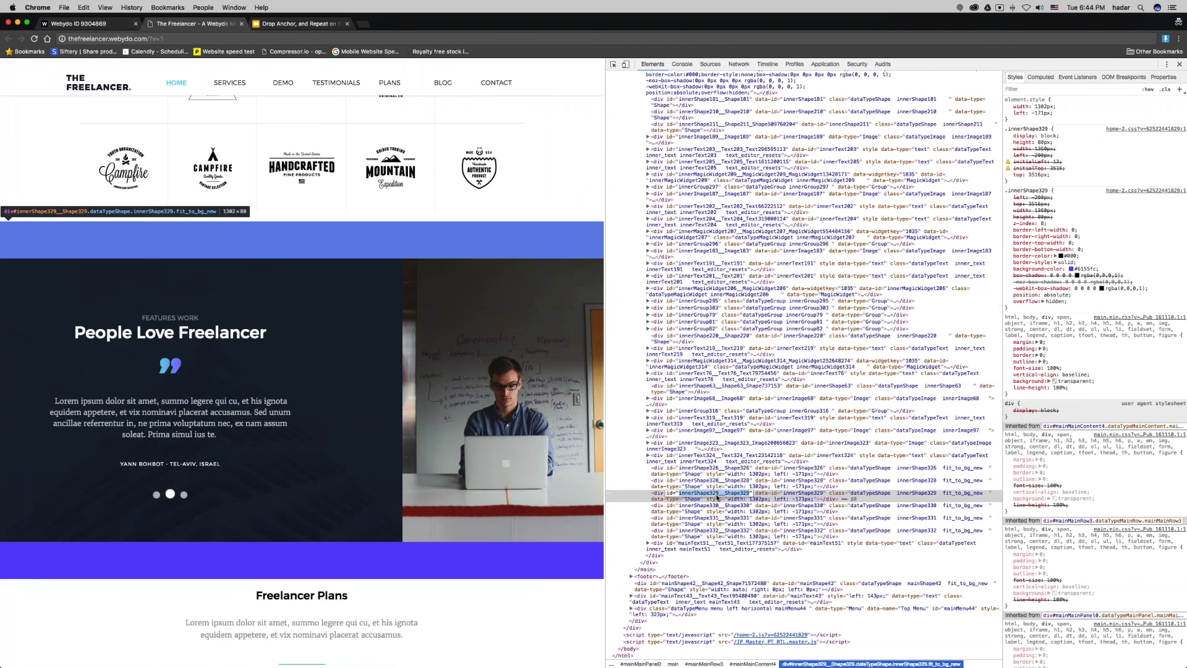
right_click(717, 497)
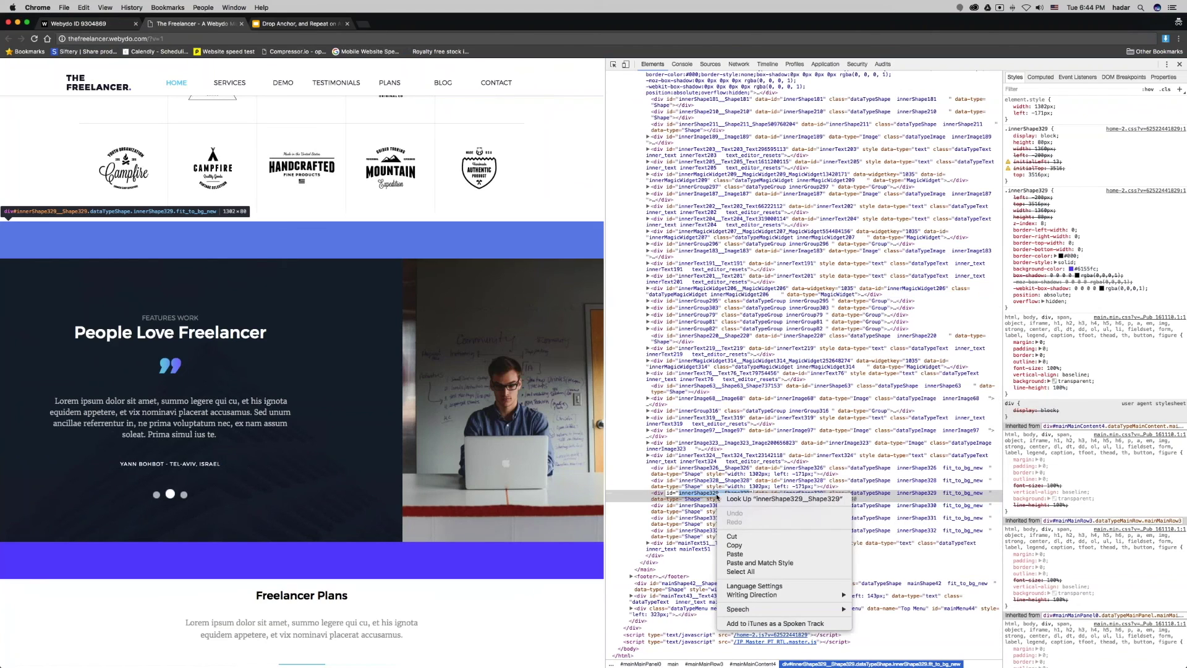
left_click(731, 545)
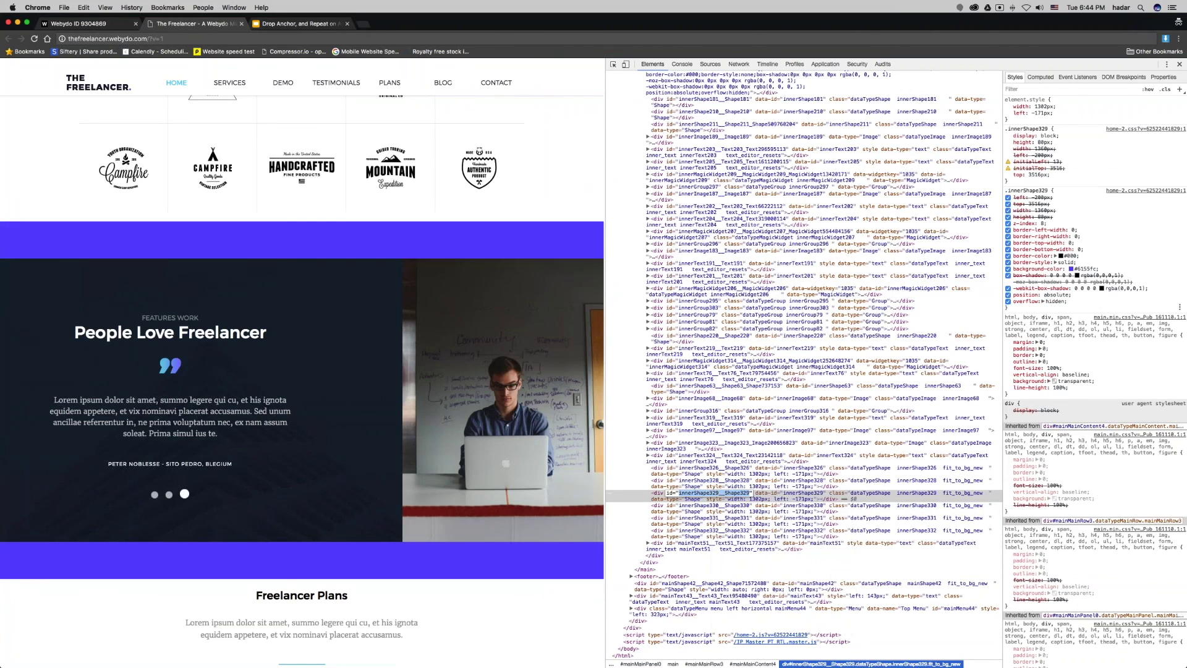
- Append #innerShape329__Shape329 to the live page URL and load it to test the jump
left_click(1179, 64)
key("super+r")
left_click(197, 38)
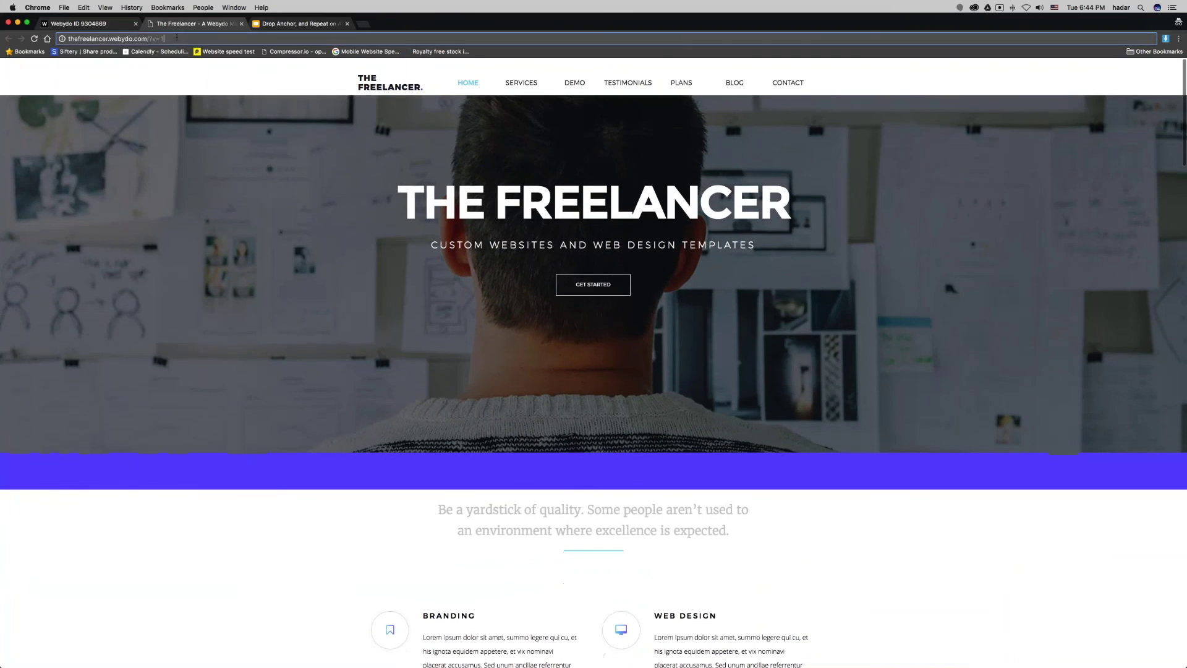
key("BackSpace")
key("BackSpace")
key("BackSpace")
key("BackSpace")
key("BackSpace")
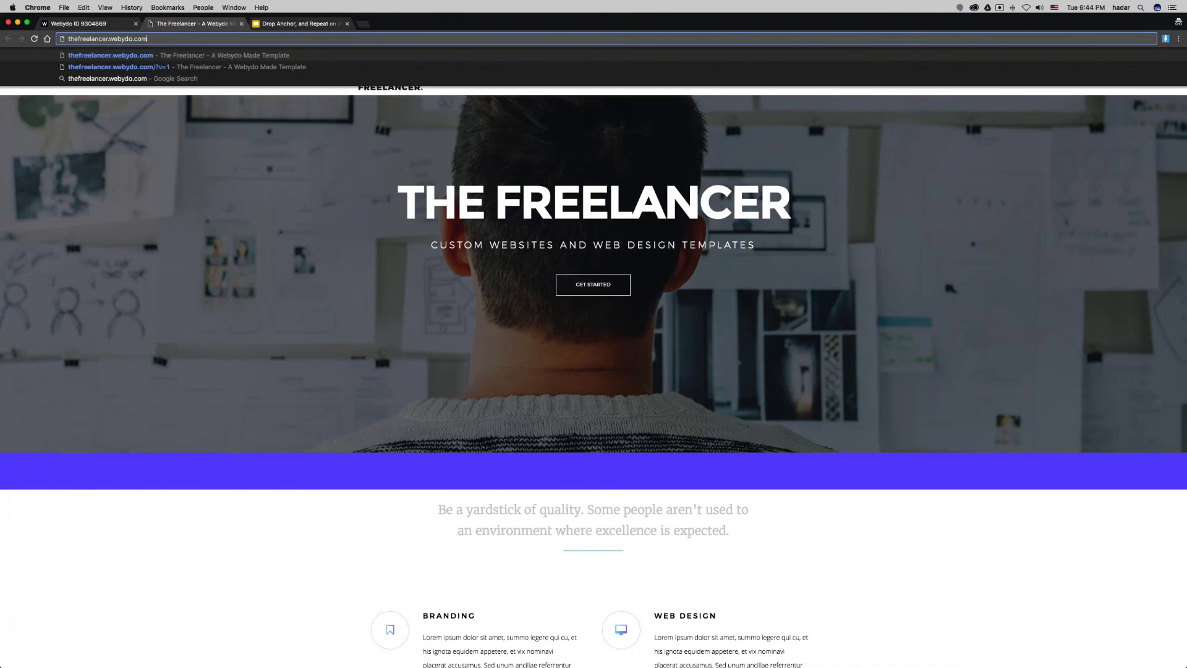
type("#")
right_click(176, 38)
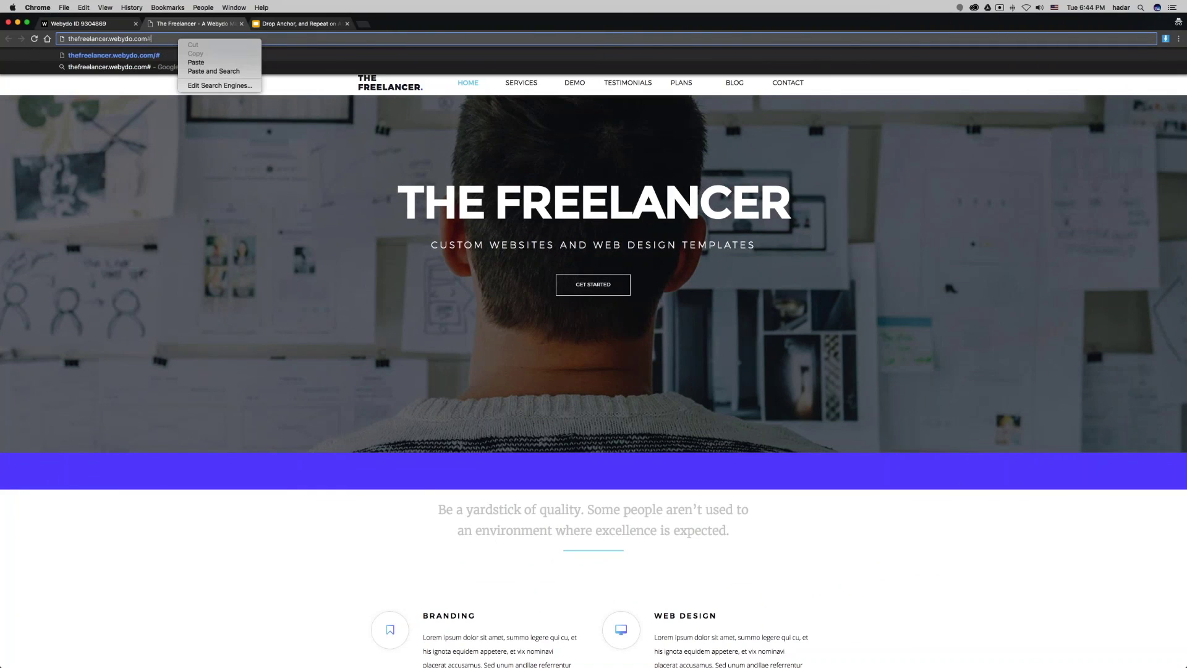
left_click(186, 56)
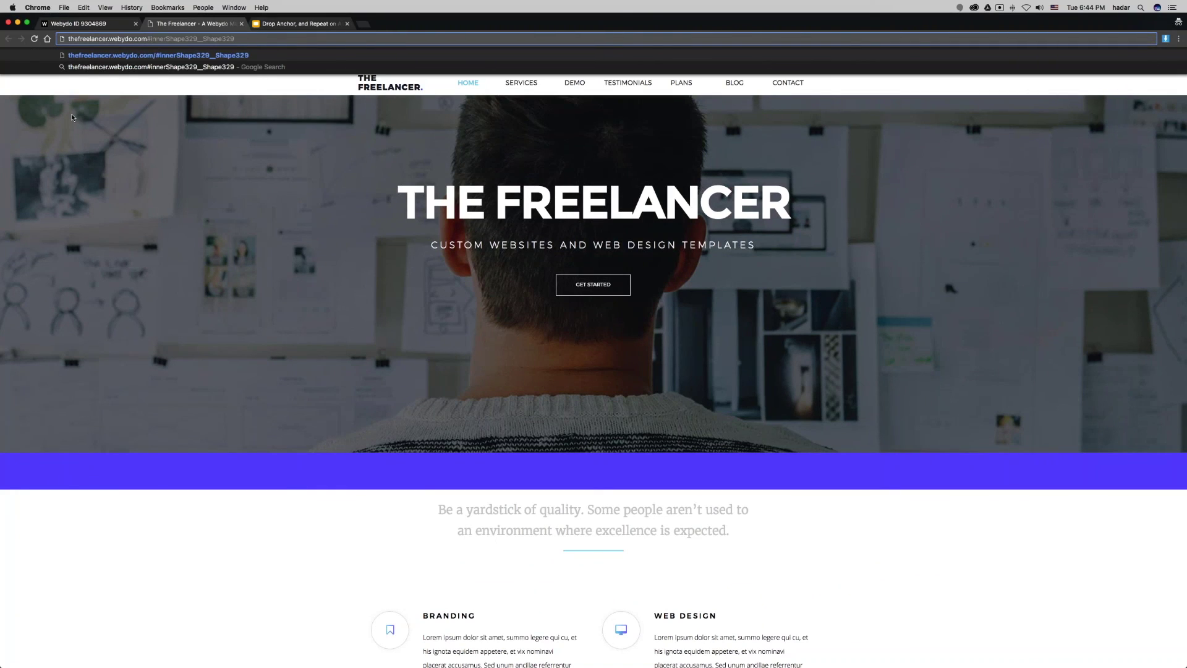
key("Return")
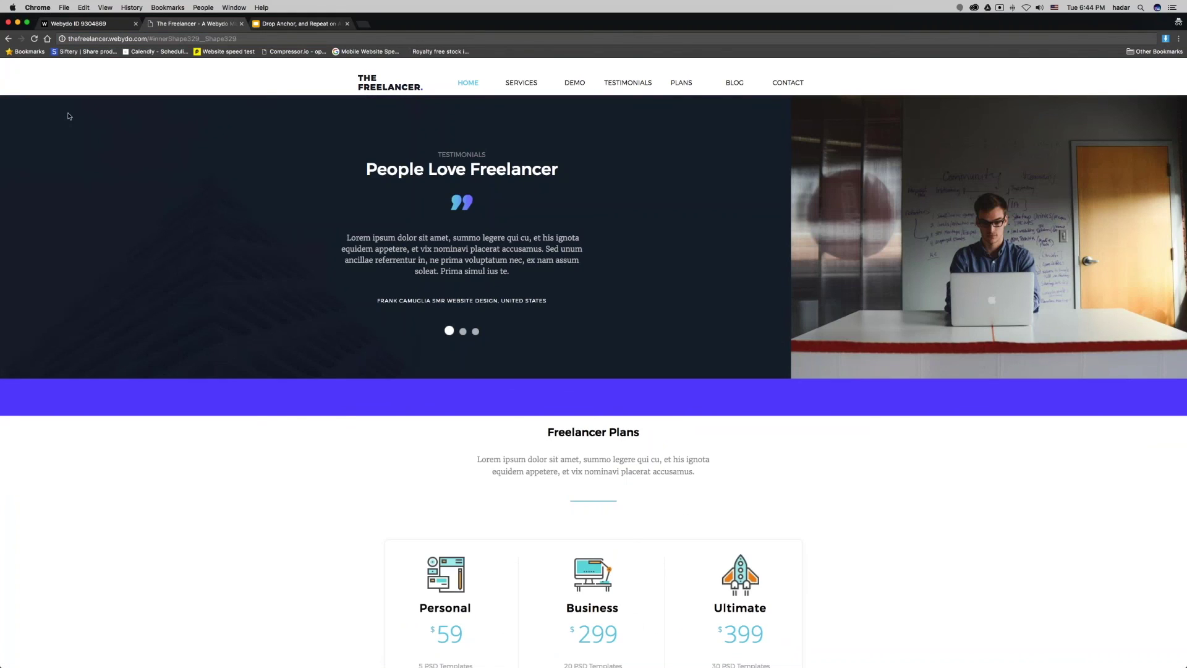
- Copy the full testimonials anchor URL and return to the Webydo editor
left_click(110, 38)
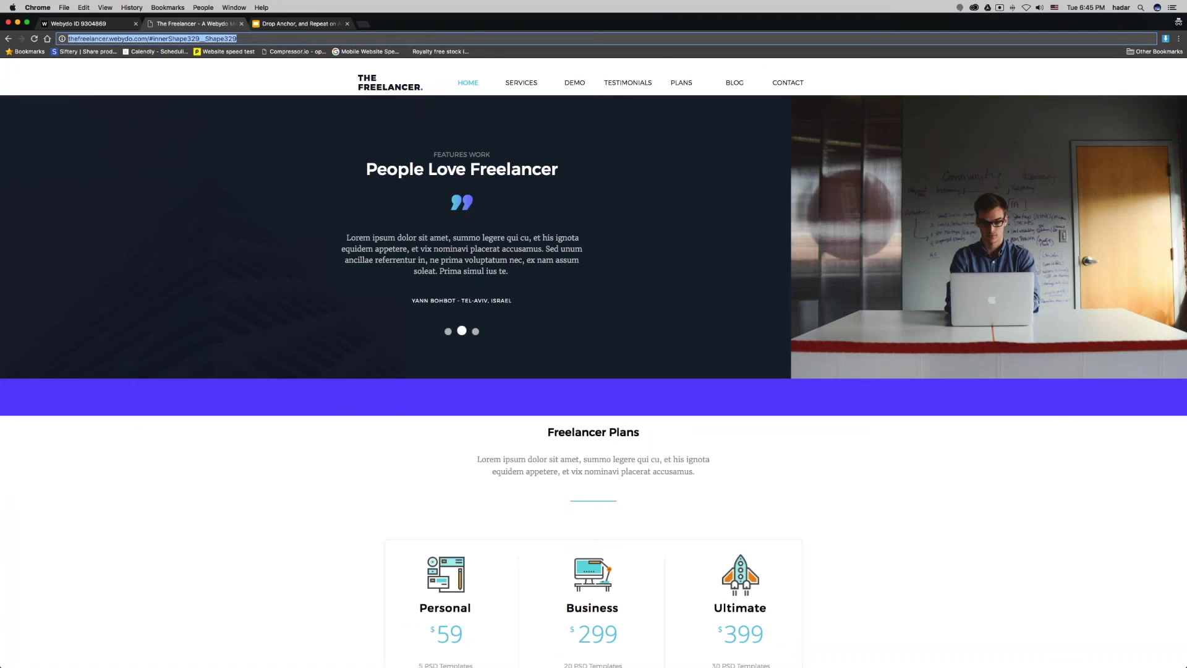
right_click(109, 39)
left_click(137, 53)
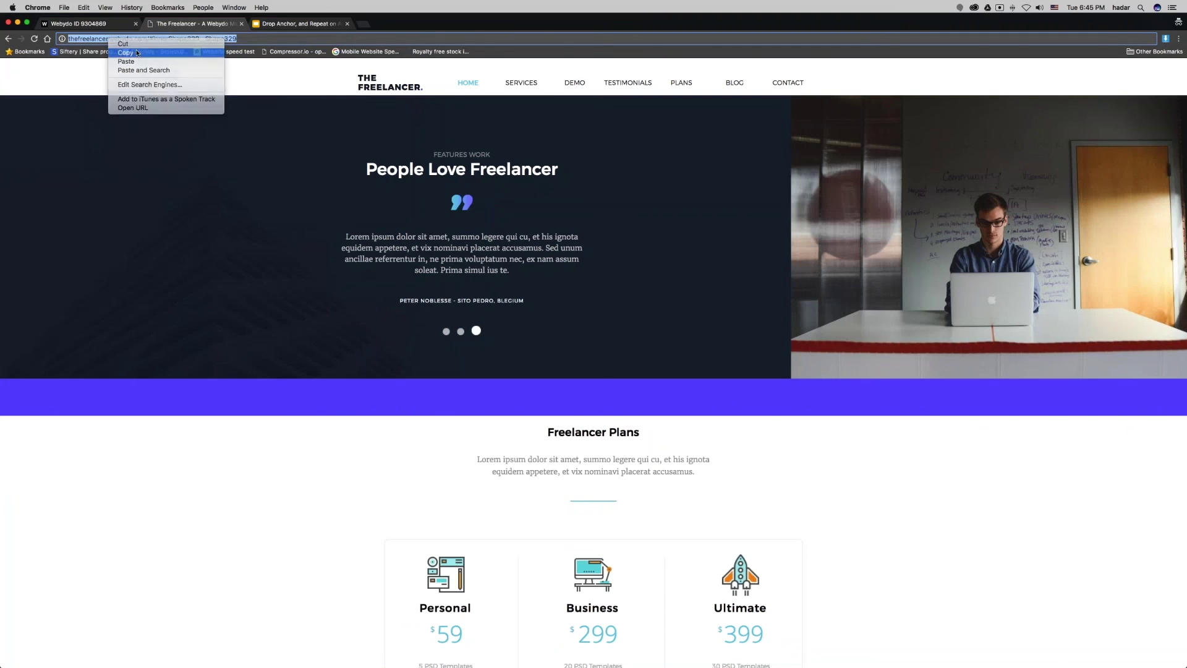
left_click(113, 25)
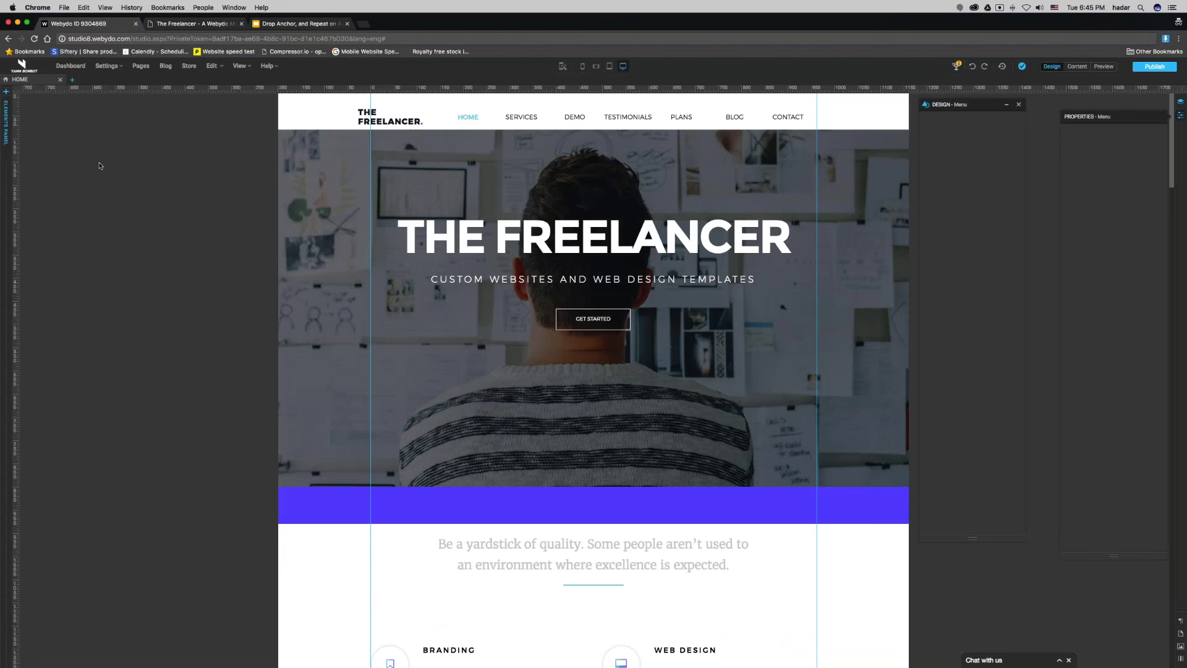
left_click(140, 67)
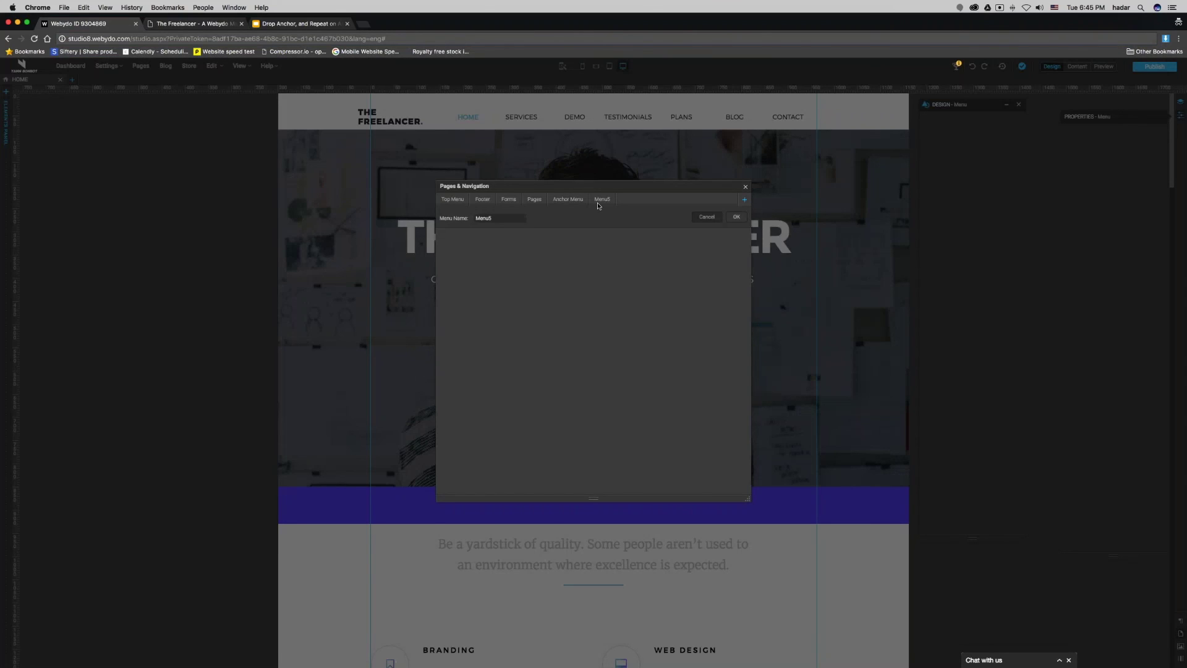
- Set TESTIMONIALS to External Link with the pasted #innerShape329__Shape329 anchor URL, then close the dialog
left_click(736, 216)
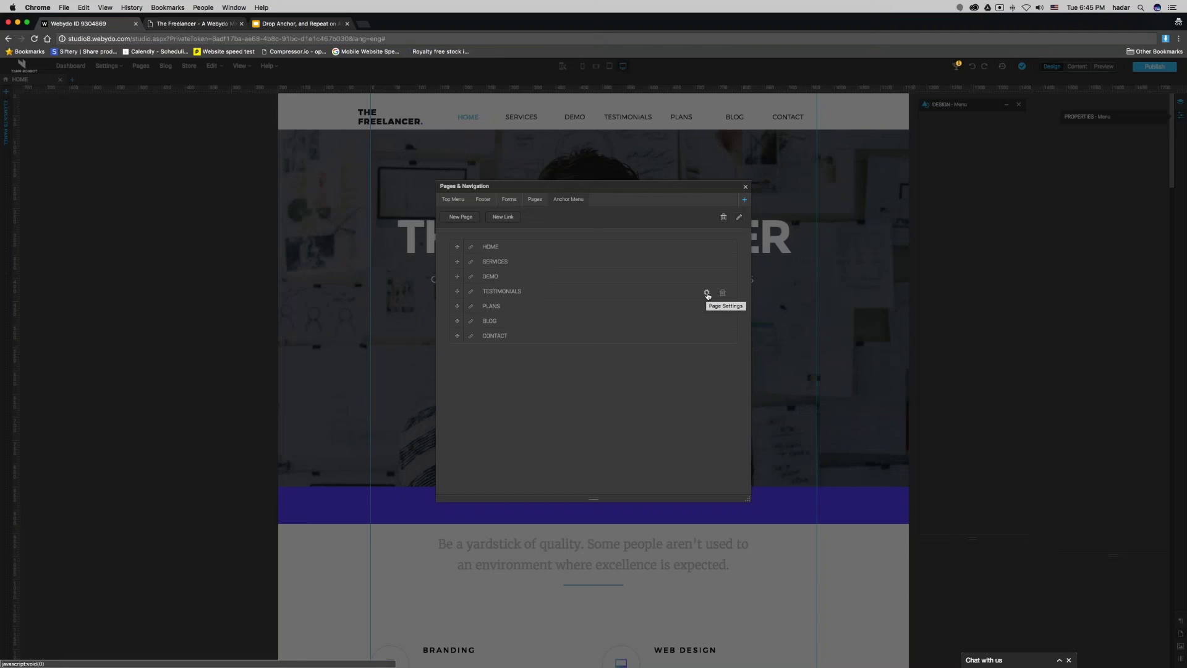
left_click(708, 294)
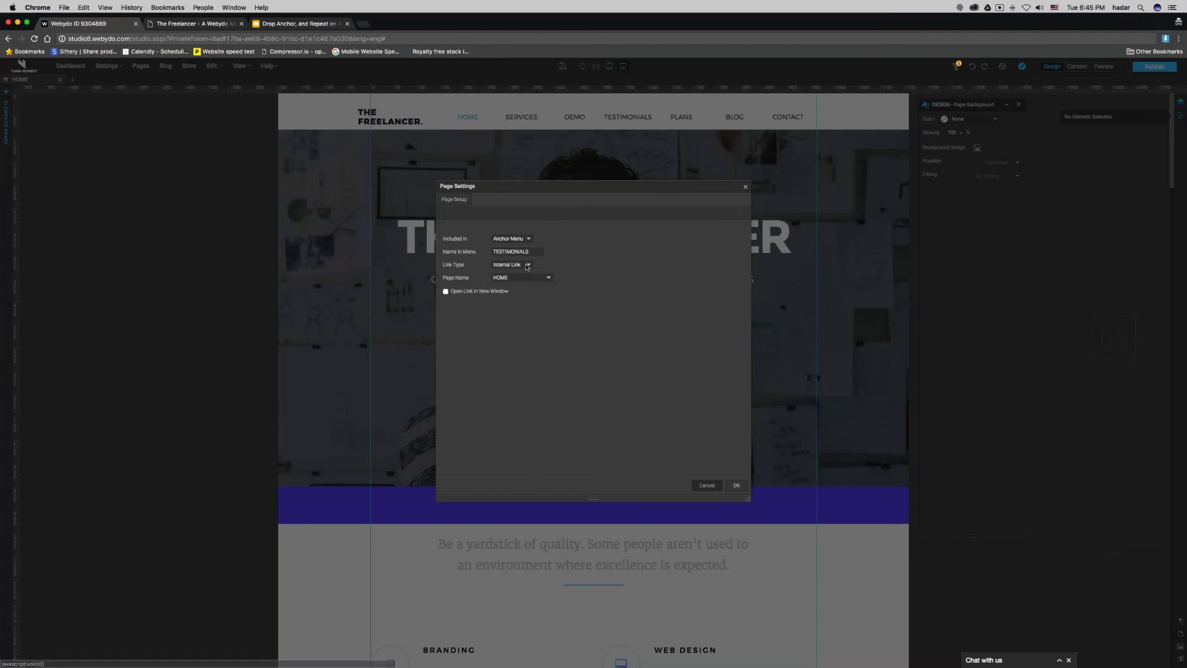
left_click(519, 265)
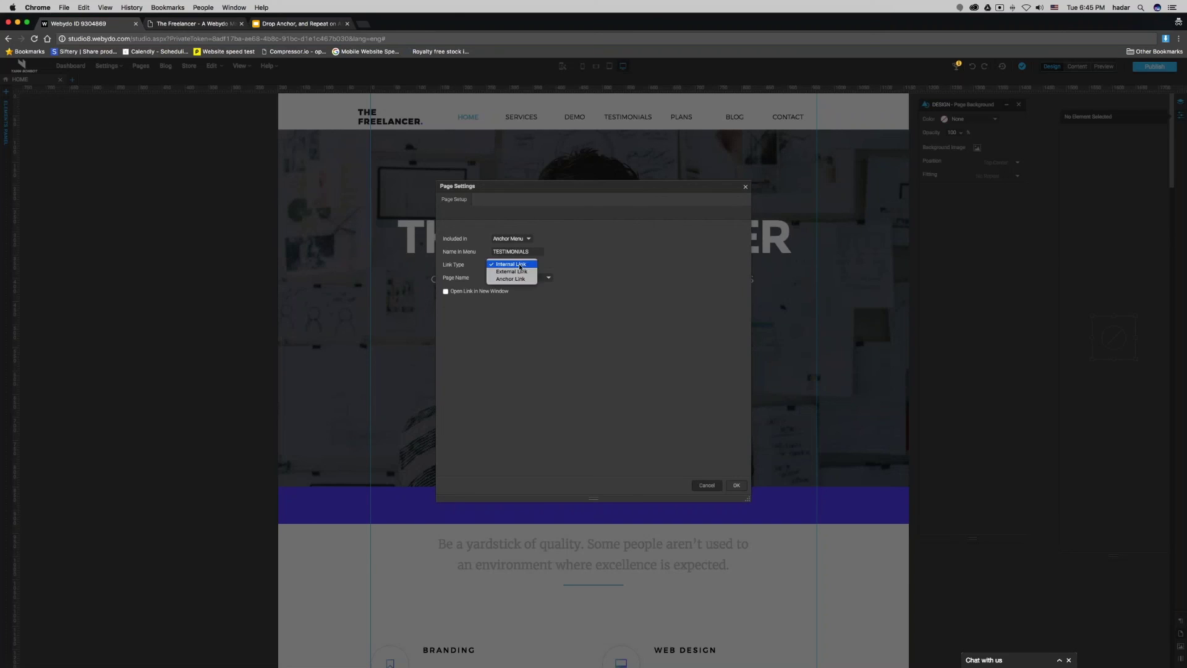
left_click(505, 275)
left_click_drag(517, 278, 473, 280)
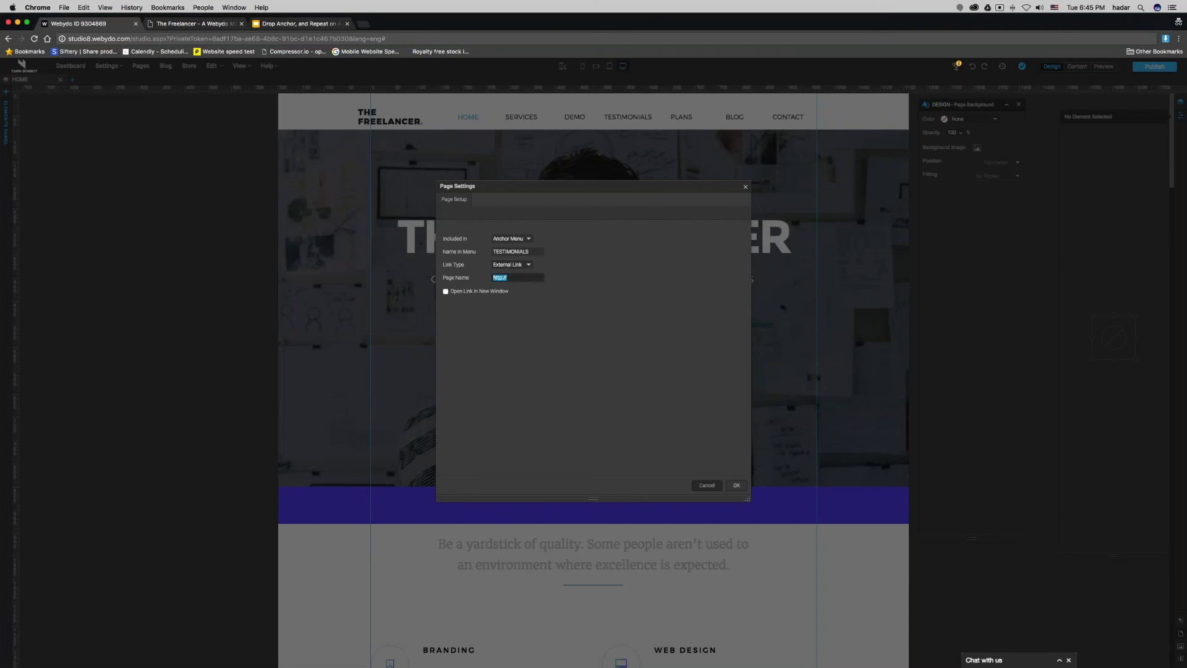
key("BackSpace")
right_click(495, 277)
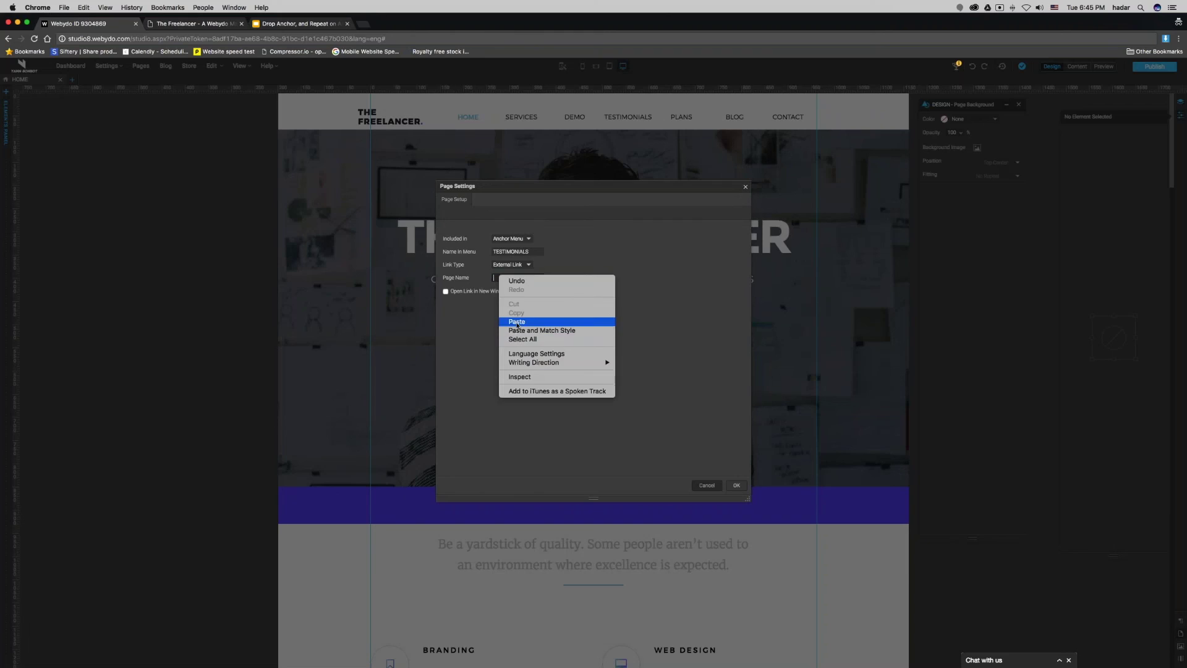
left_click(511, 325)
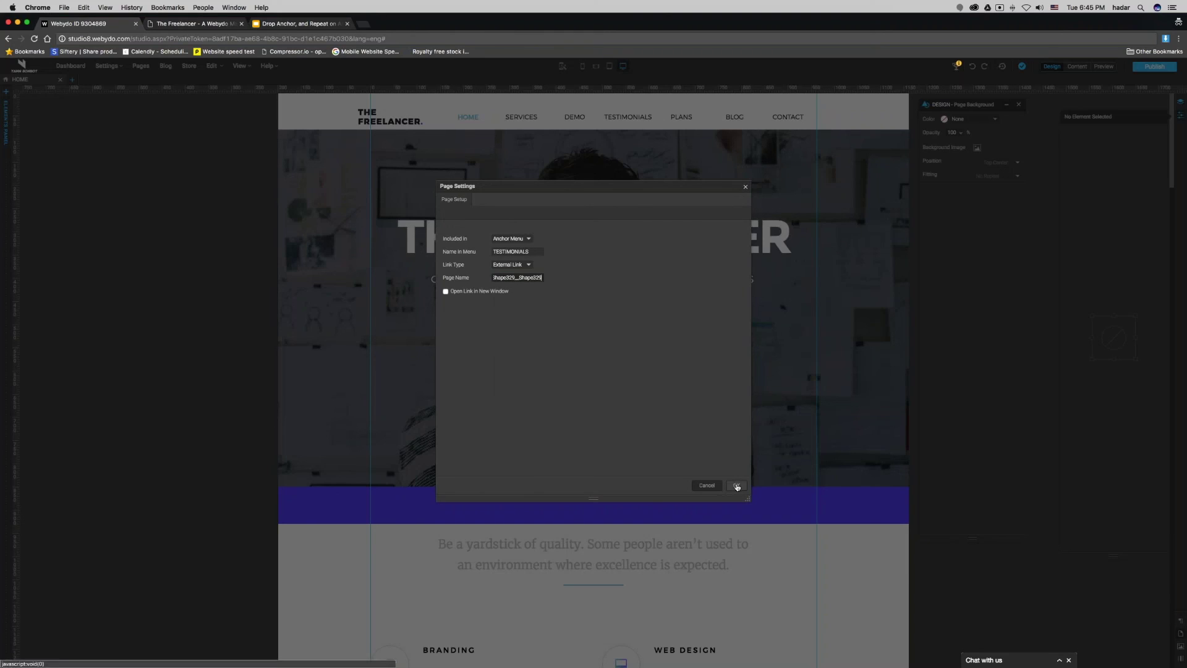
left_click(737, 487)
left_click(744, 187)
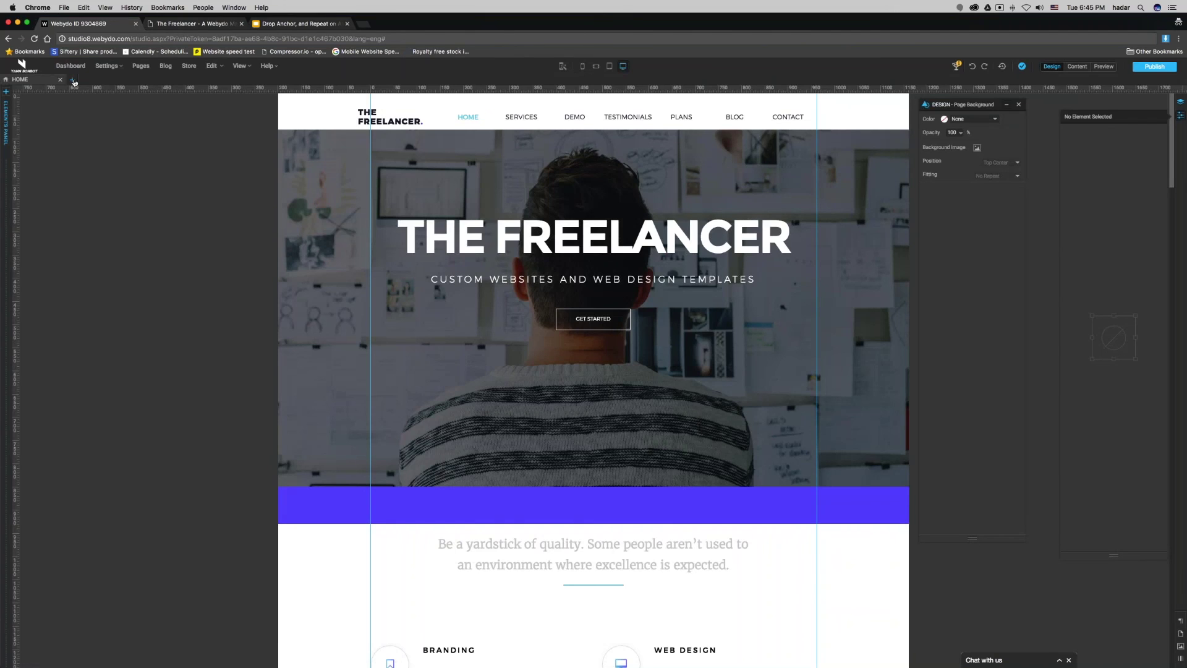
- Open the hidden Thank You page from the all-pages list and publish the site
left_click(73, 80)
left_click(535, 199)
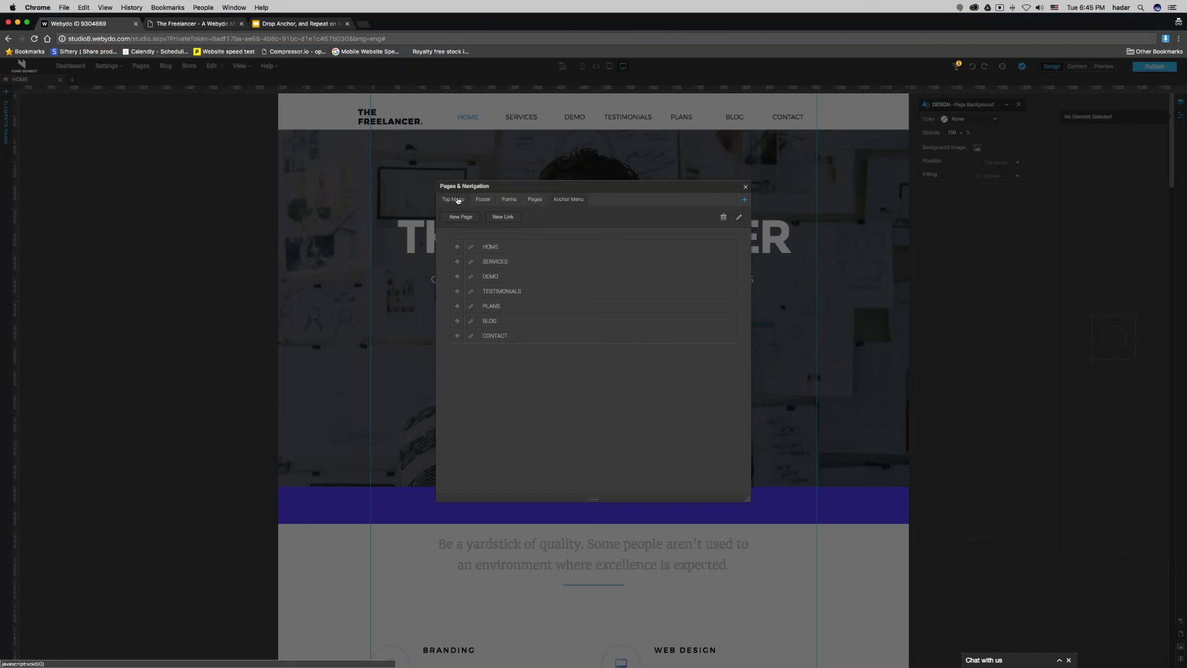
left_click(502, 351)
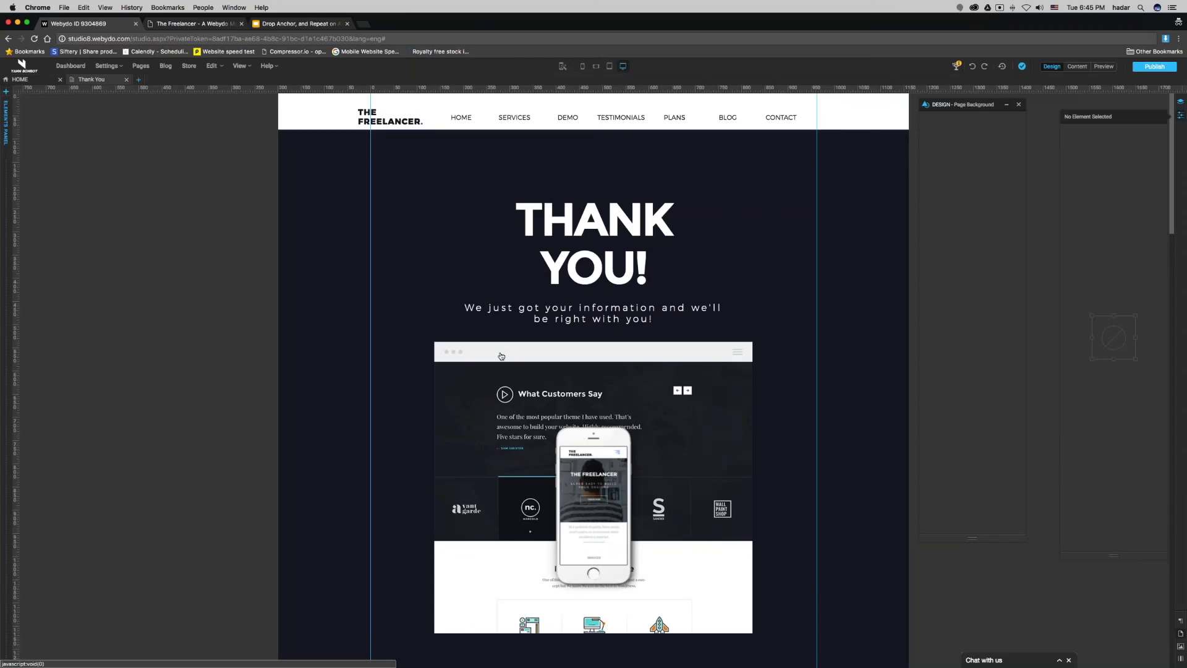
left_click(1154, 67)
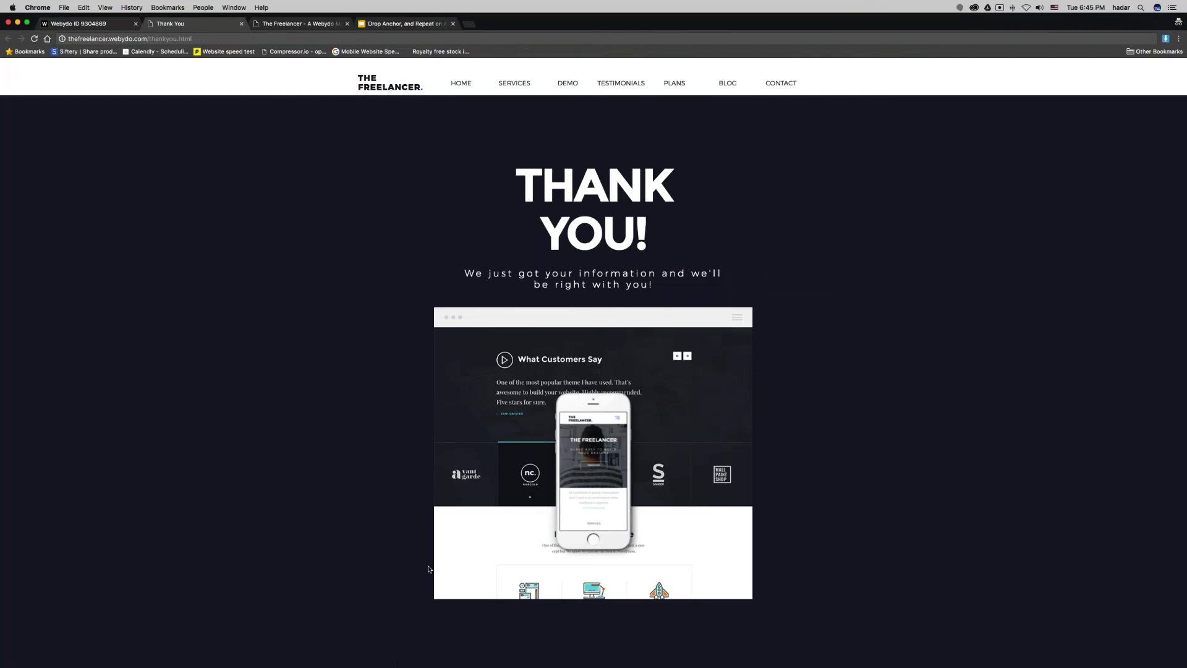
- Test the TESTIMONIALS menu link on the published Thank You page
left_click(634, 89)
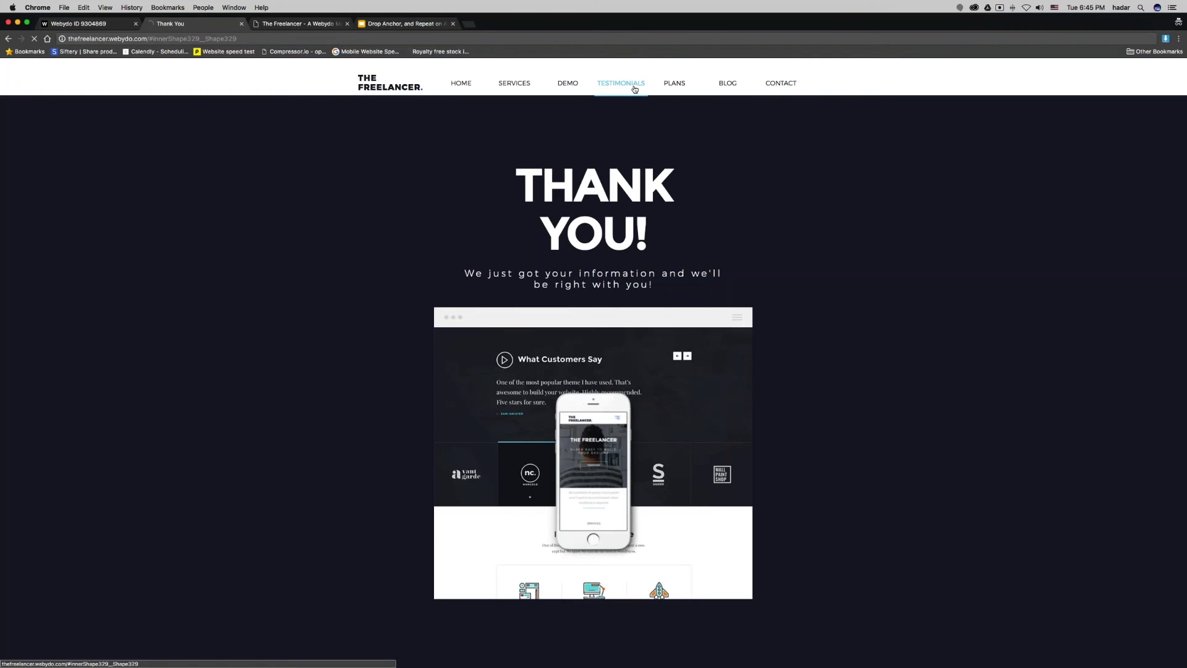